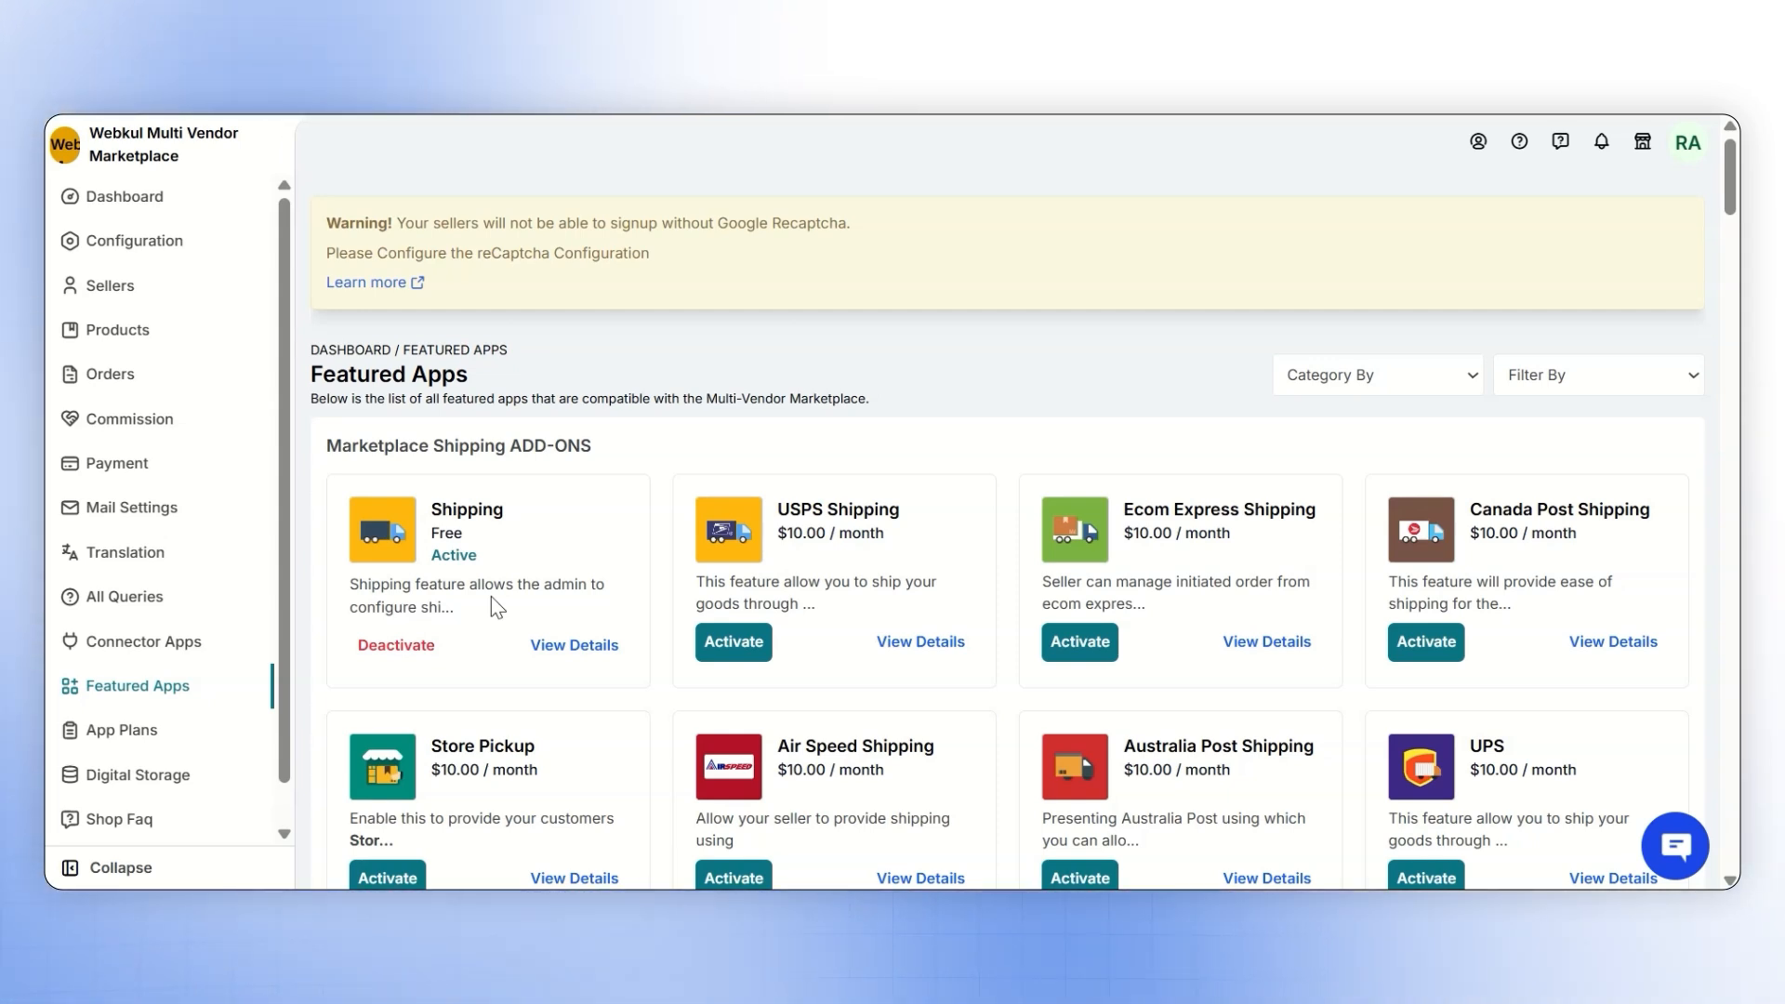
# Open the Marketplace Shipping Configuration in the admin panel and keep Create Multiple Shipping on Use Single Shipping
pyautogui.click(180, 244)
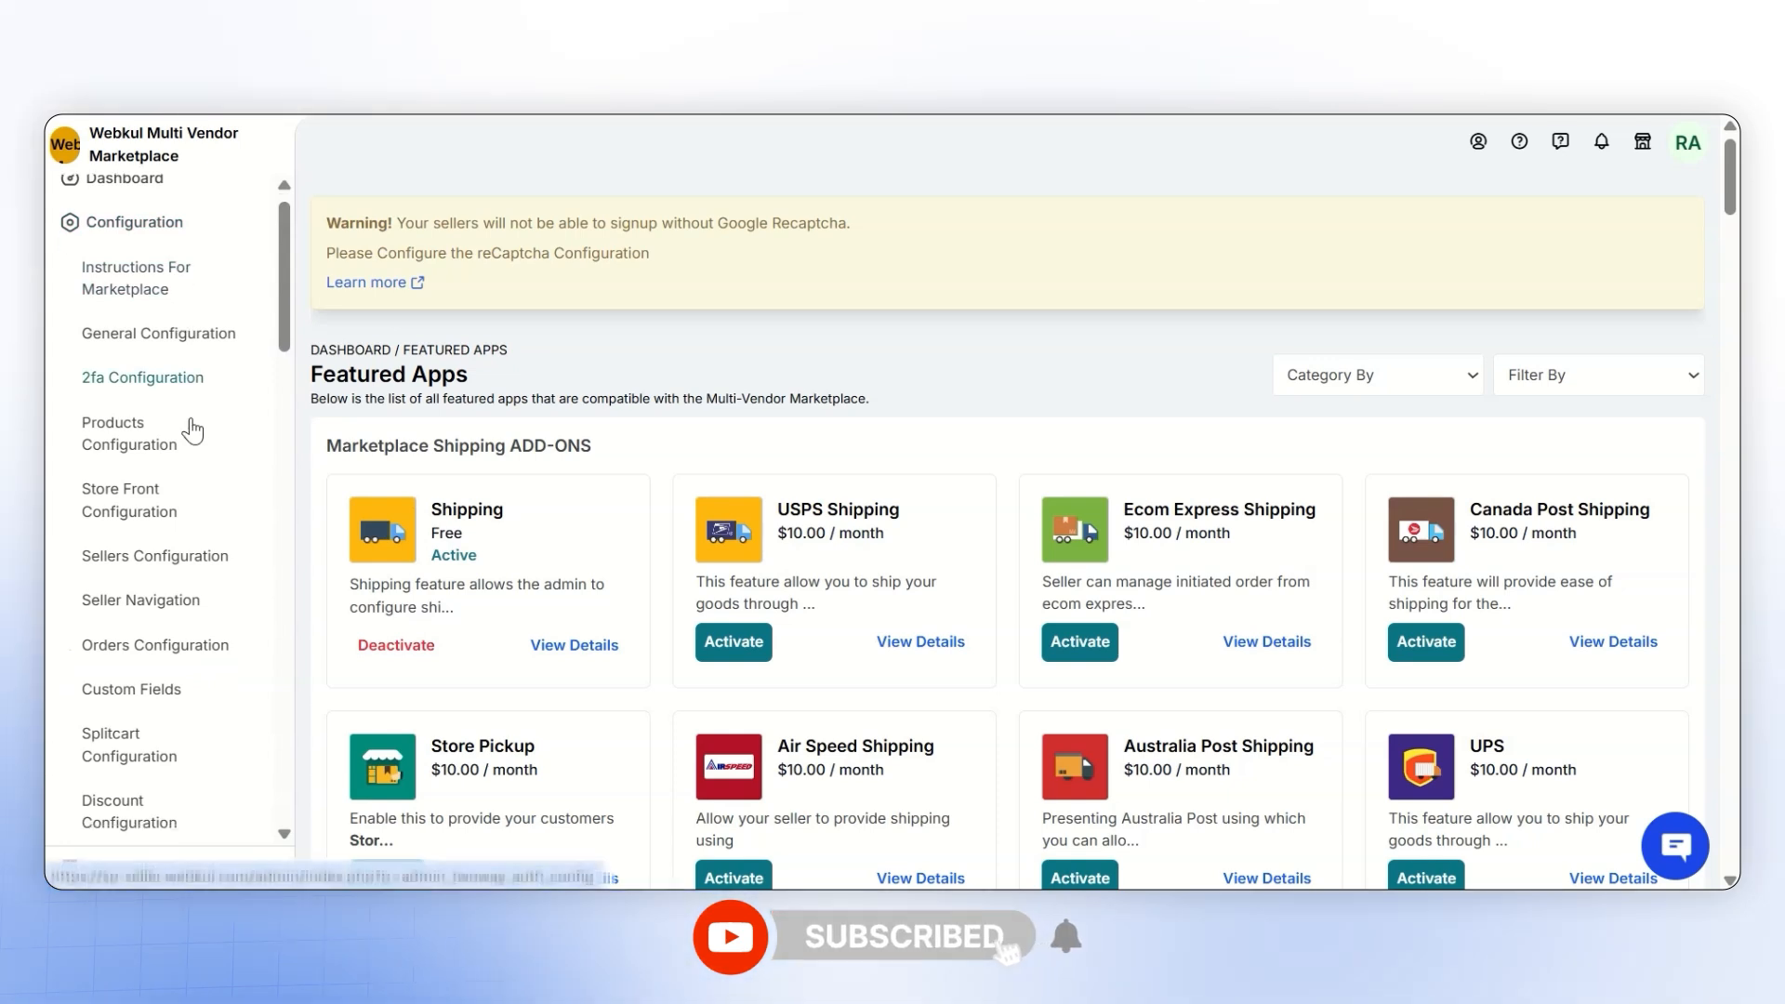
pyautogui.scroll(-4, 186, 427)
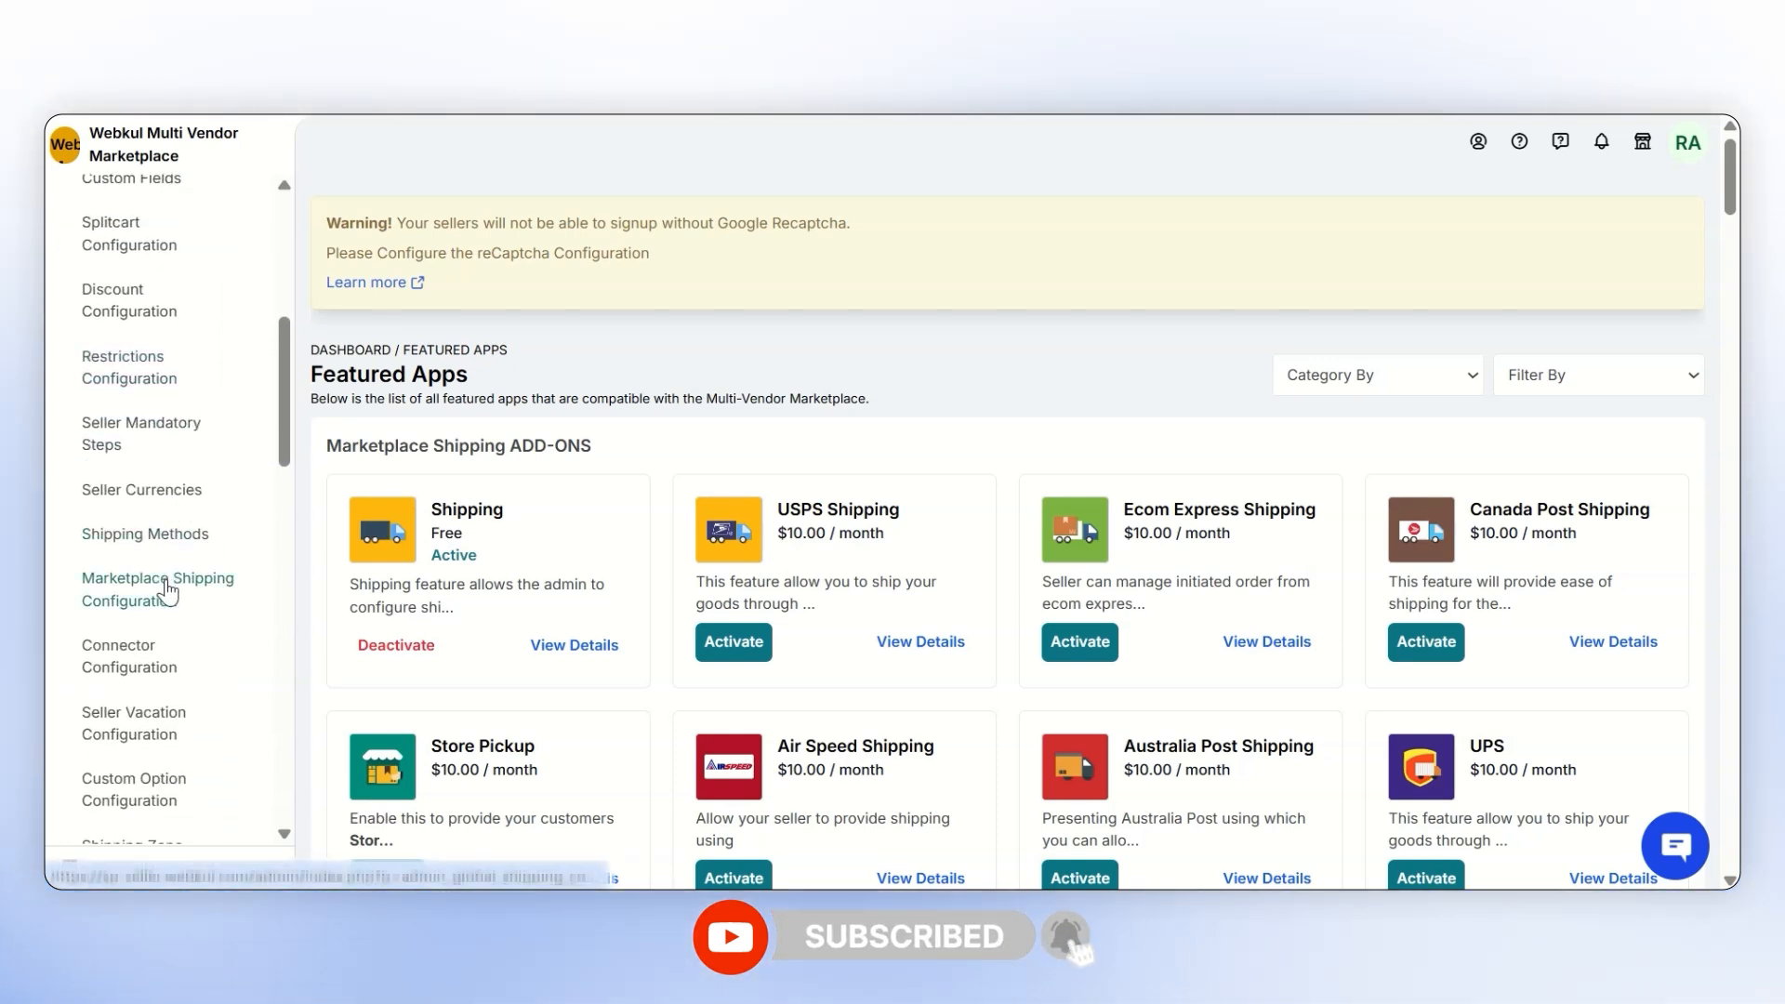
pyautogui.click(165, 590)
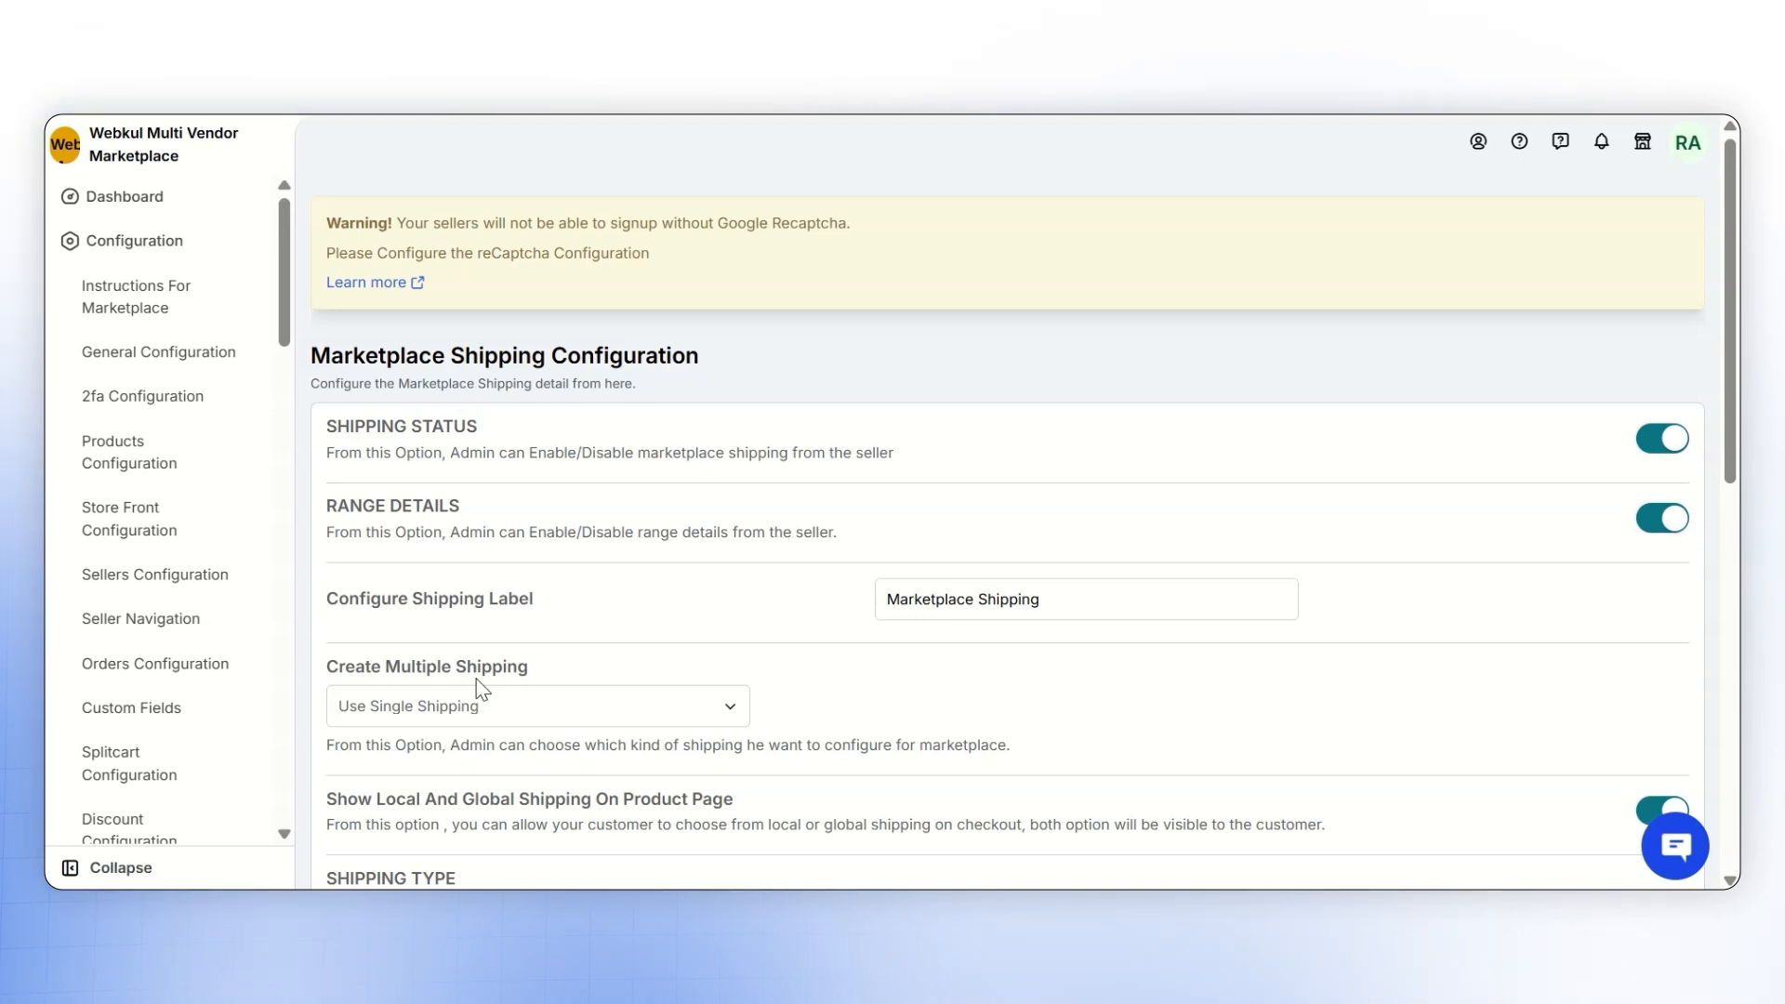
pyautogui.click(488, 707)
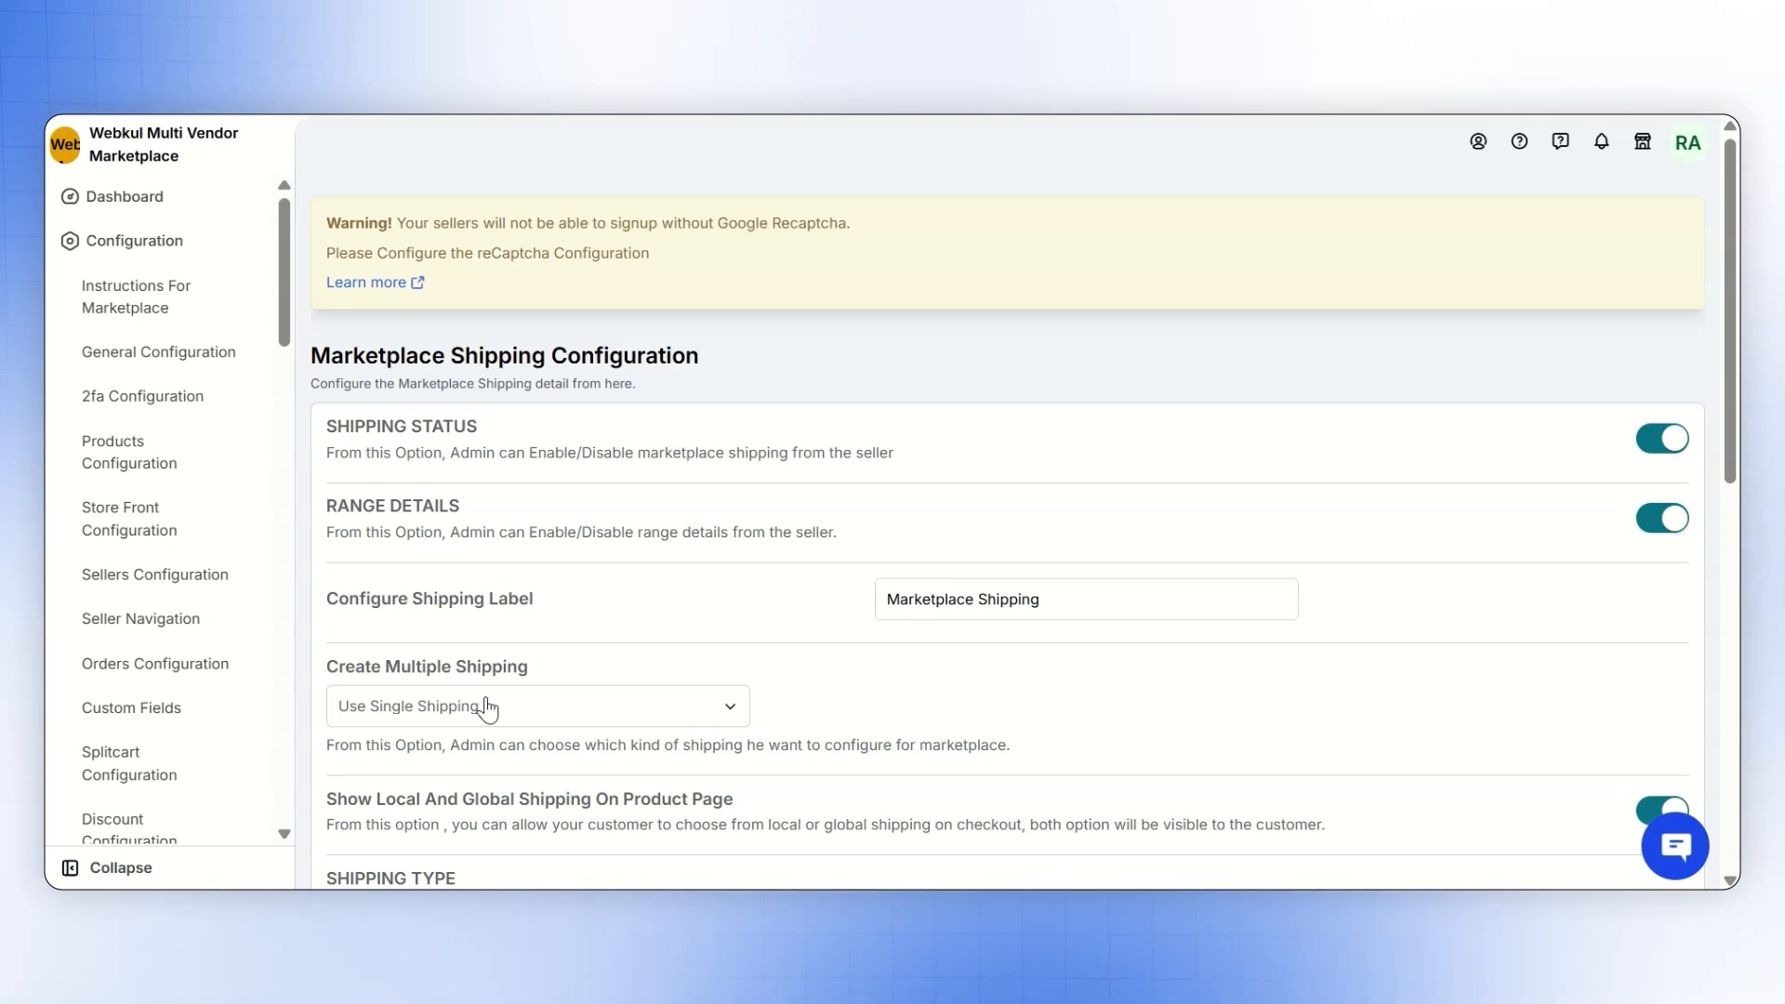
# Set the shipping type to COUNTRY WISE, keep availability on "Shipping available if any one seller ship to destination", and save the configuration
pyautogui.scroll(-1, 487, 706)
pyautogui.scroll(-2, 487, 706)
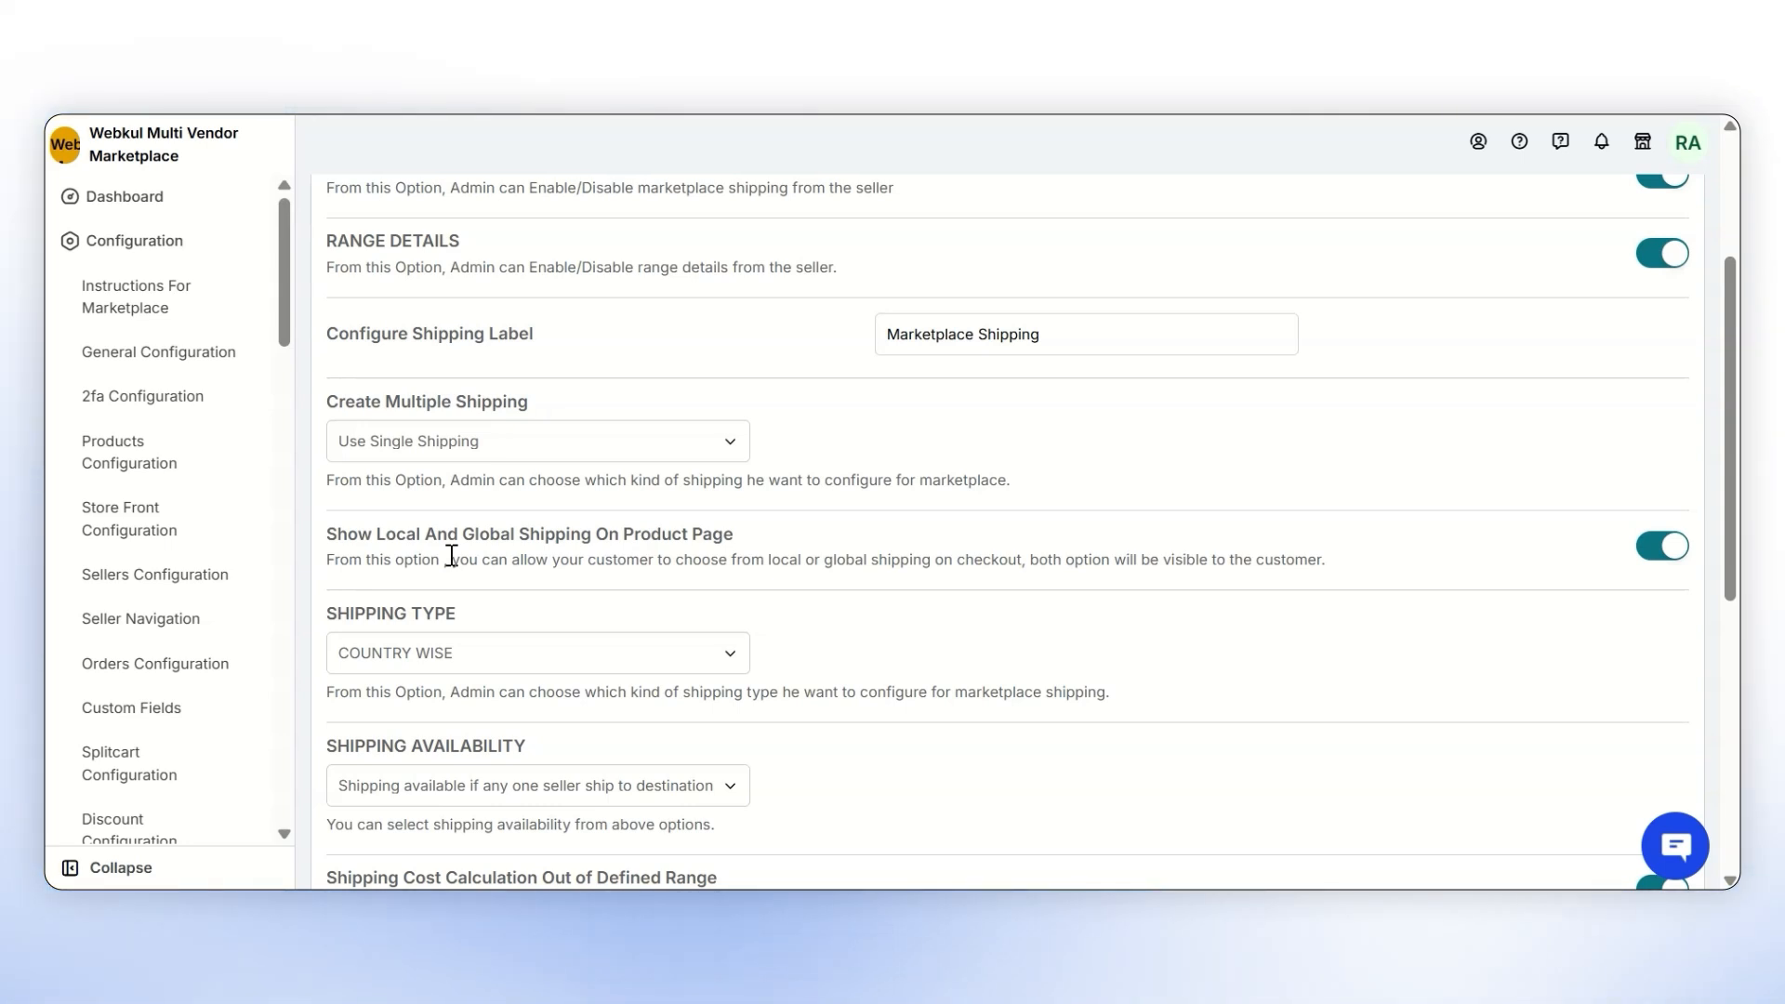
pyautogui.click(451, 651)
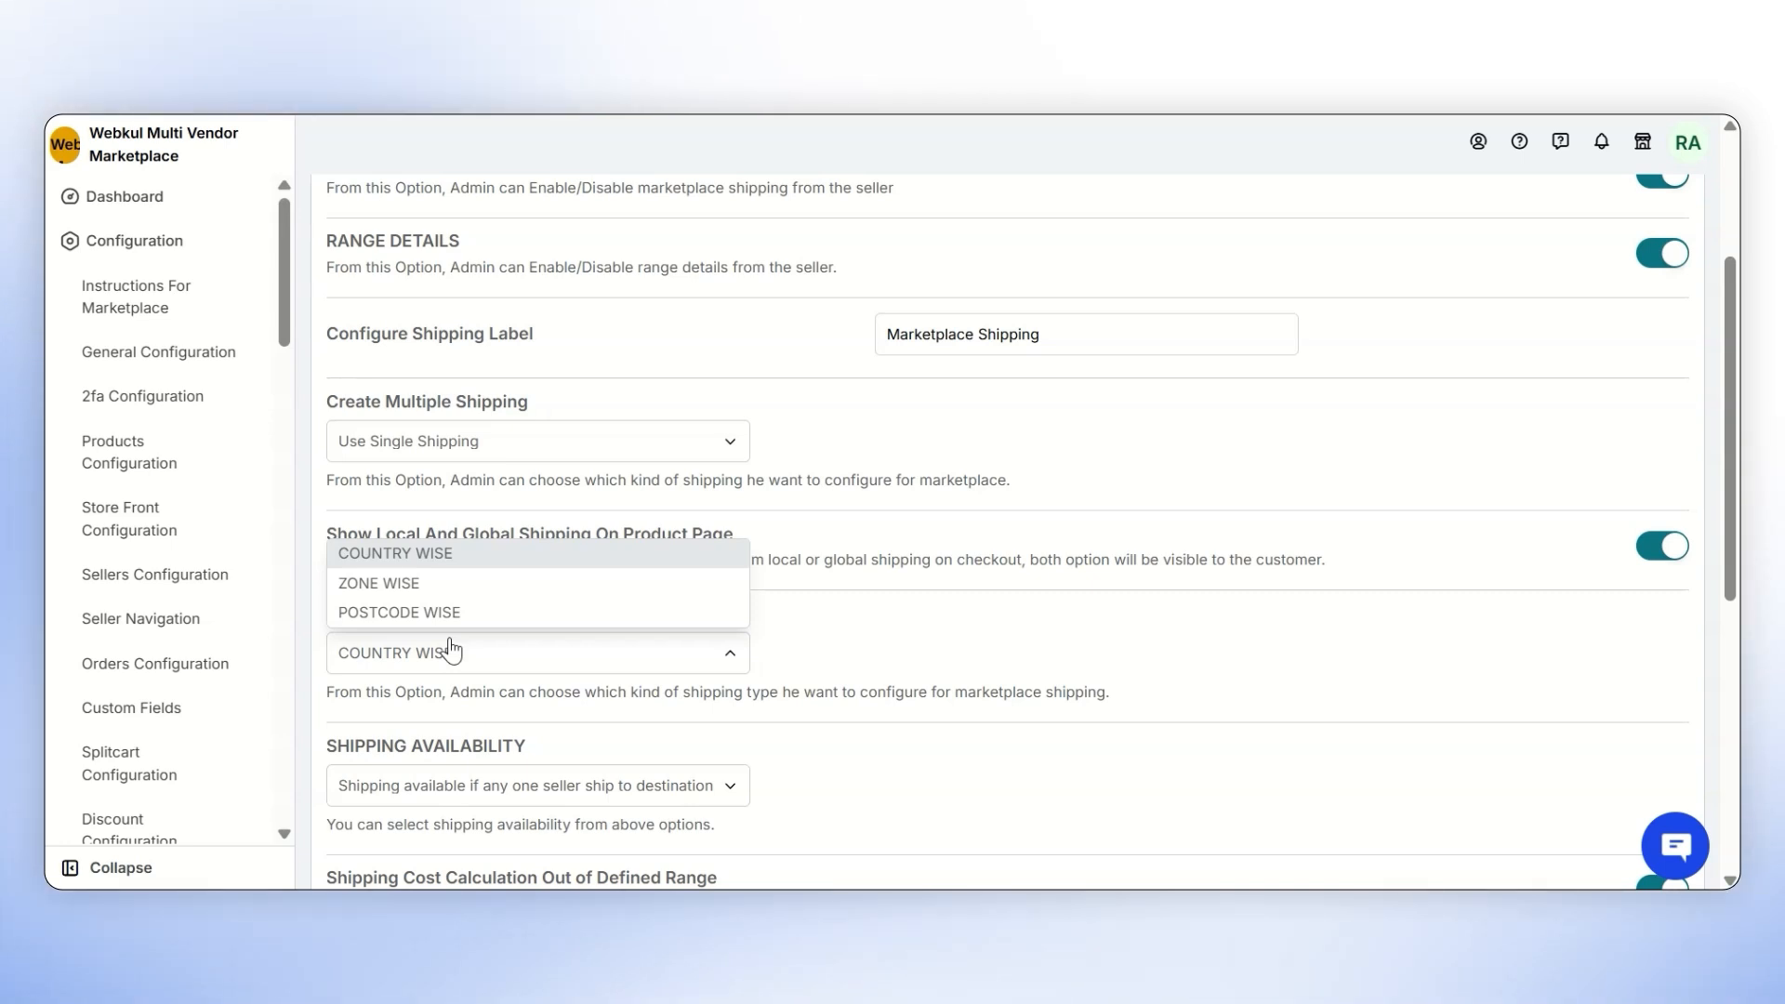
pyautogui.click(457, 554)
pyautogui.scroll(-3, 457, 554)
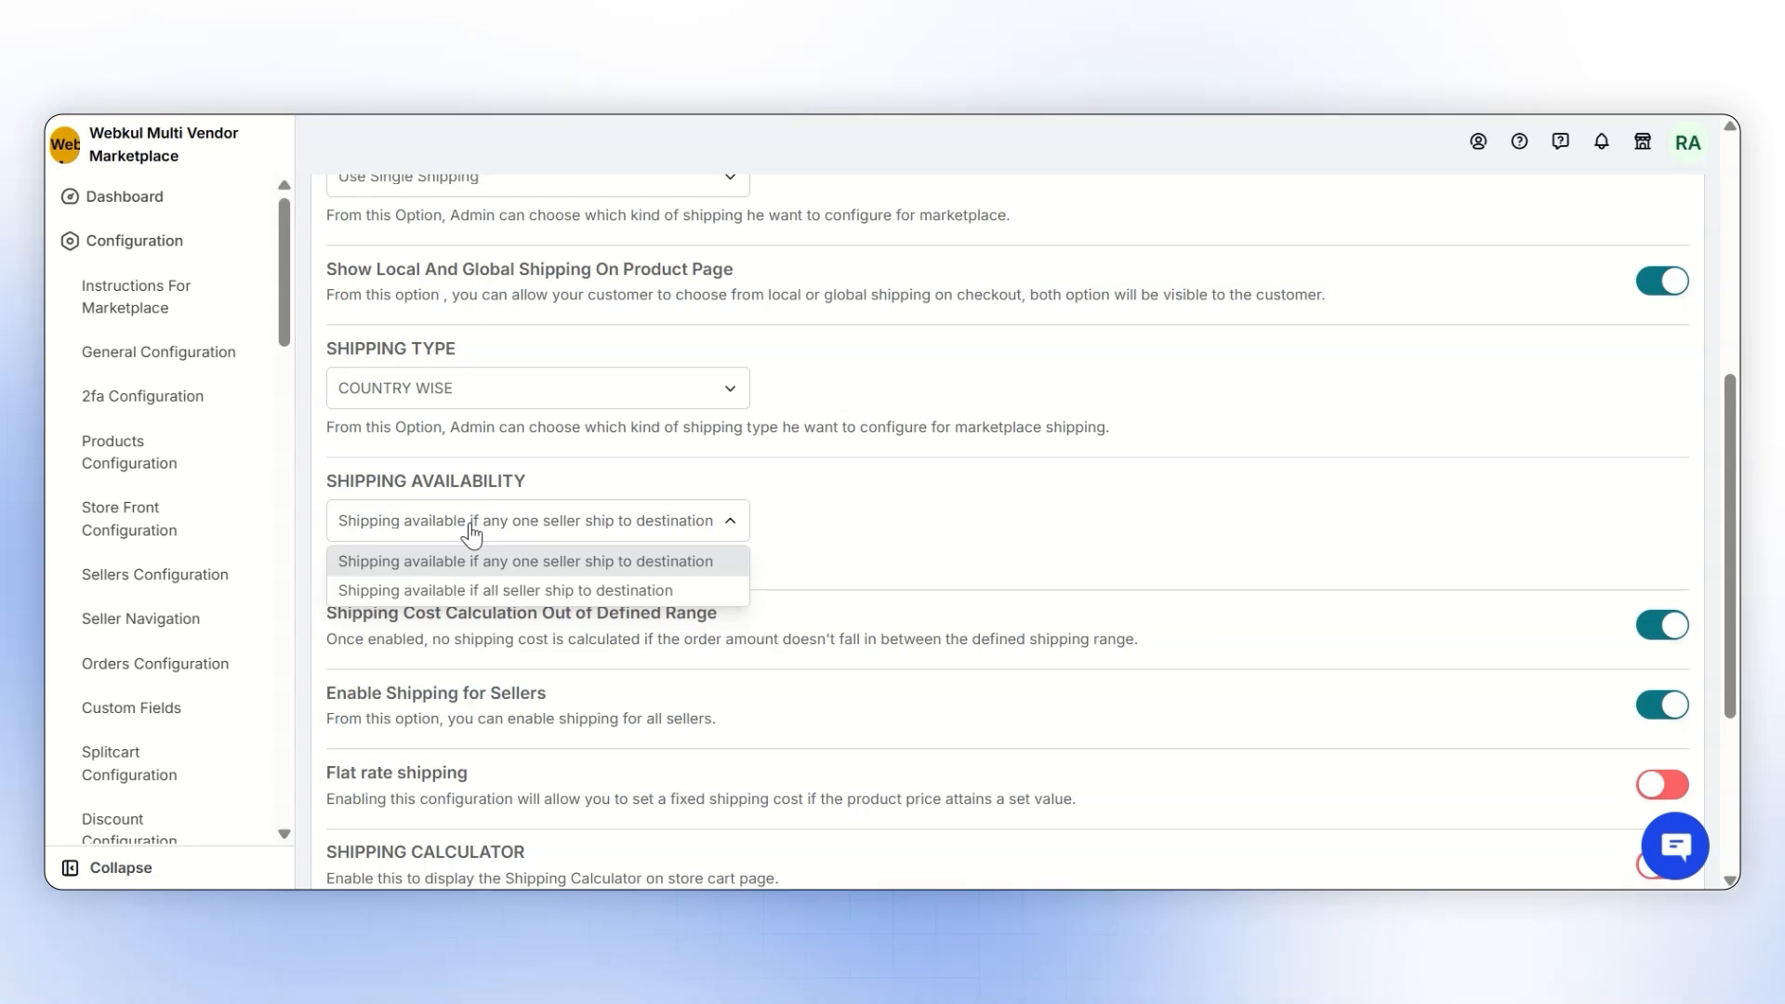
pyautogui.click(471, 535)
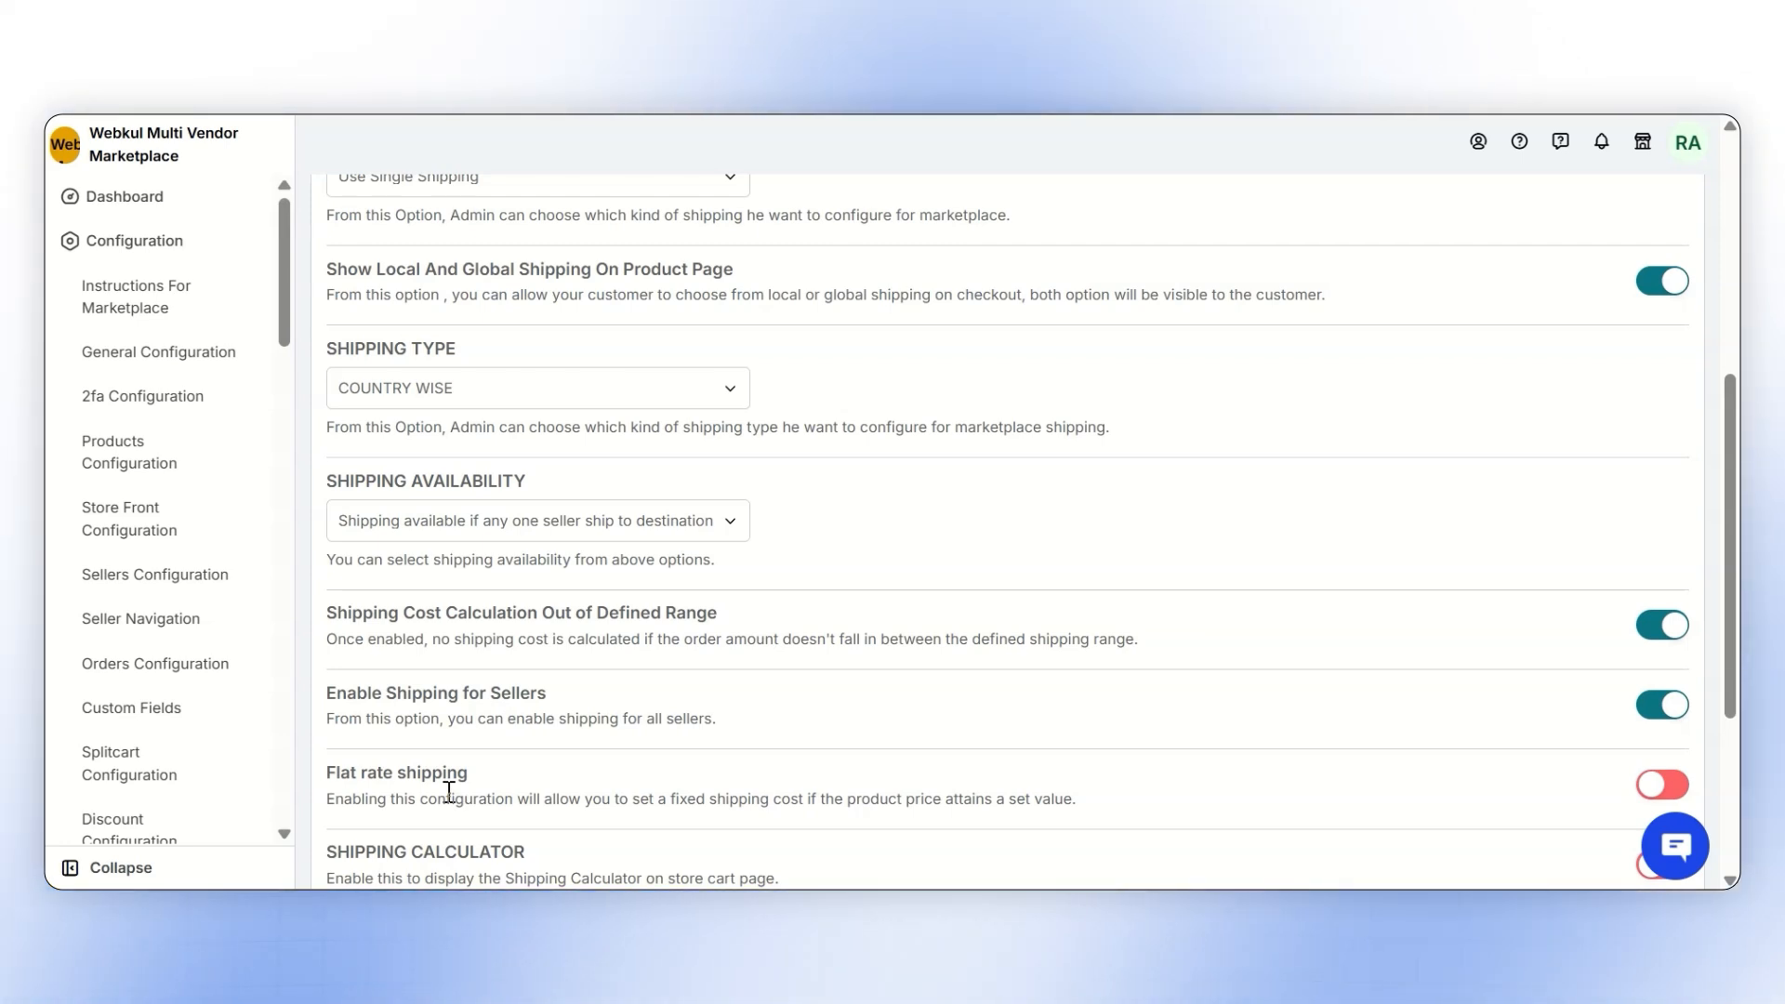
pyautogui.scroll(-5, 482, 539)
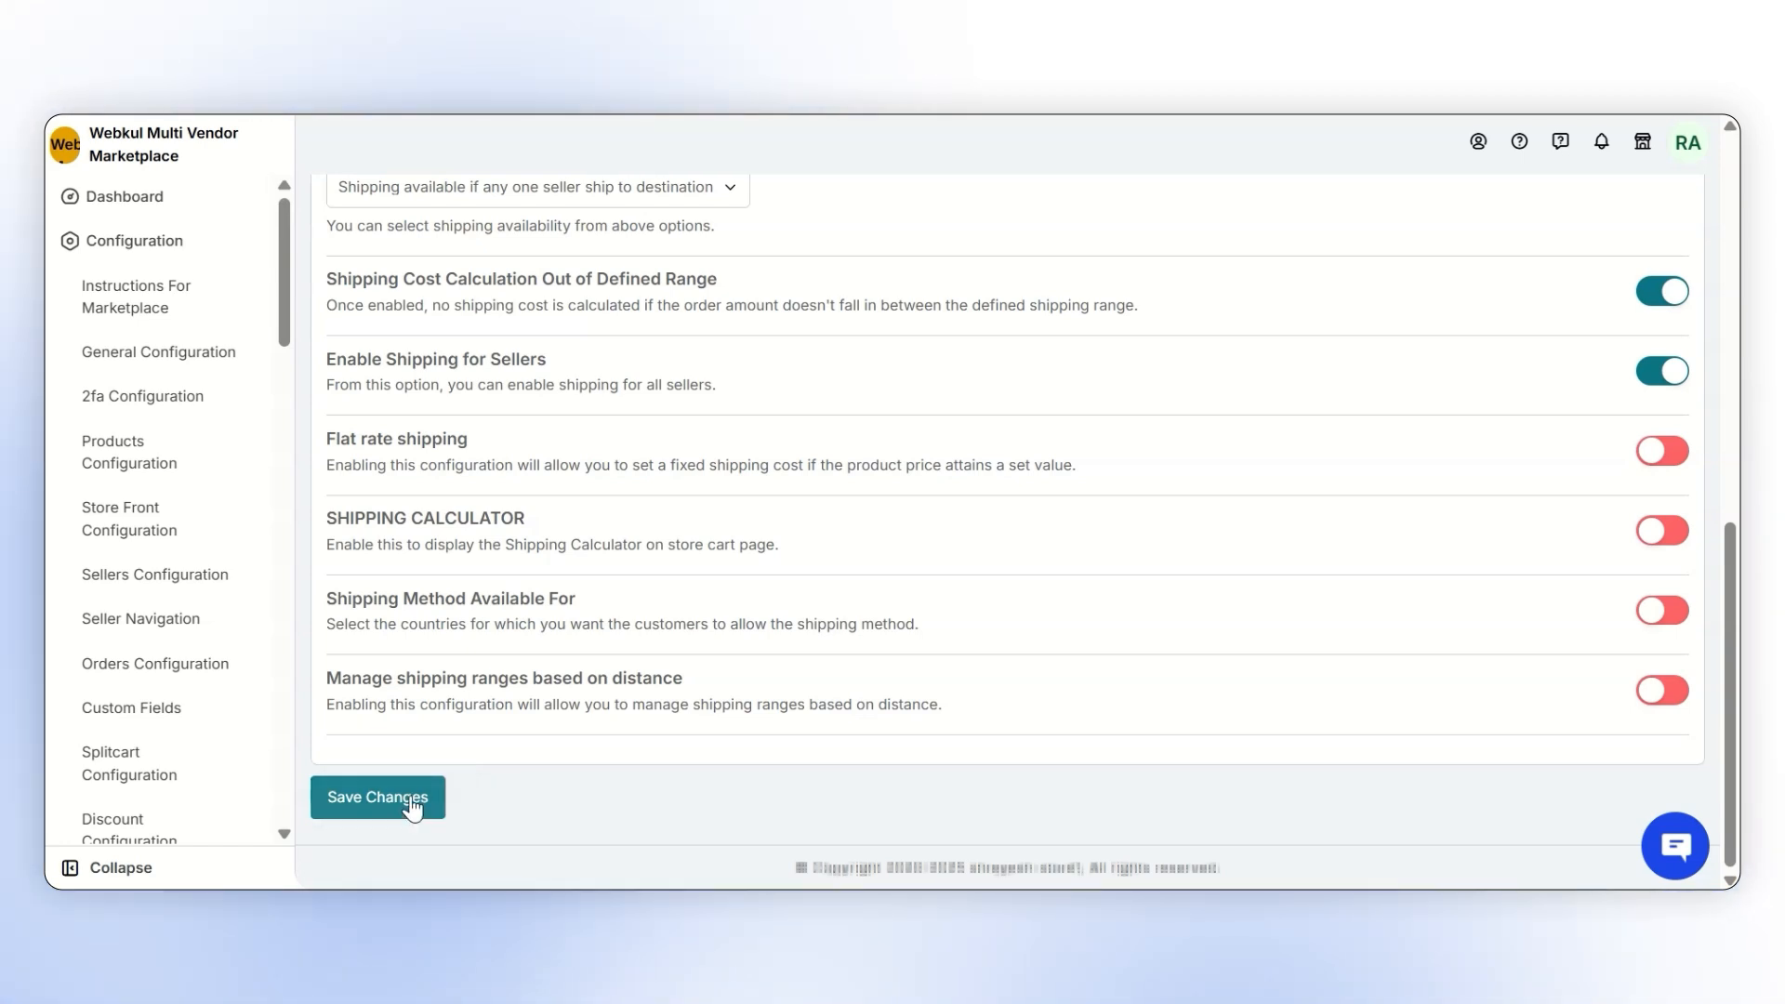
pyautogui.click(413, 801)
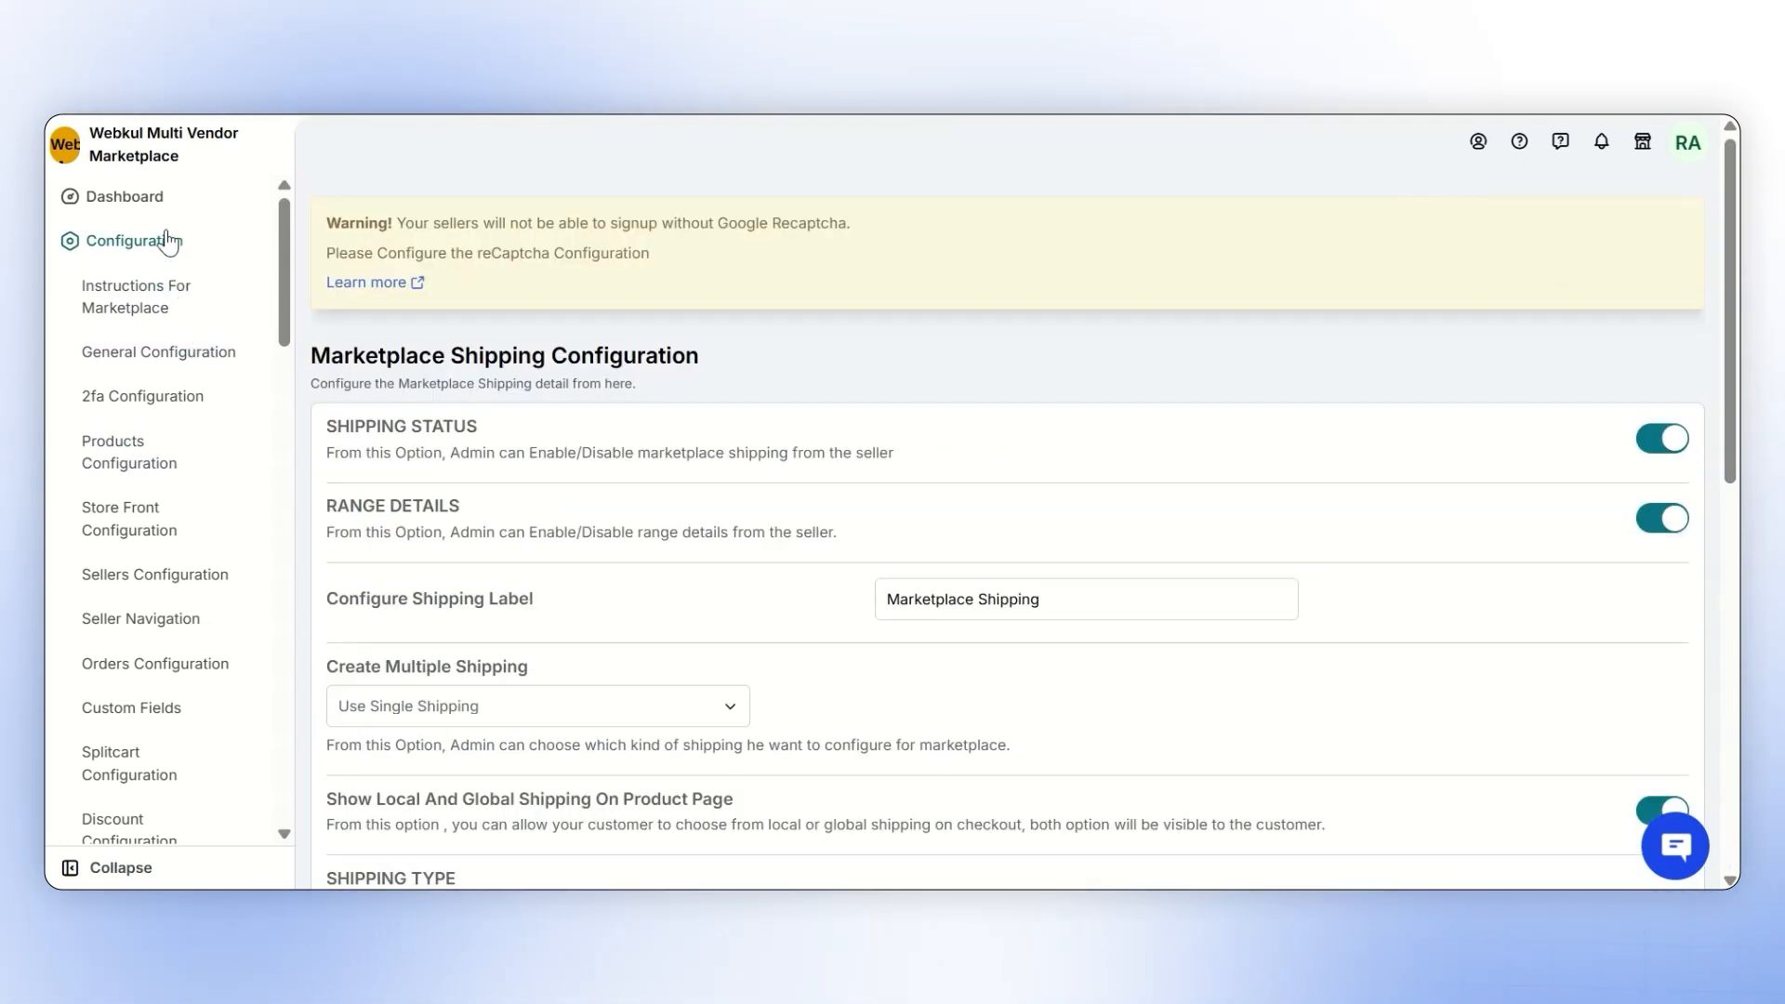
# Open the list of all shipping methods and check the actions offered for marketplace shipping
pyautogui.scroll(-6, 181, 372)
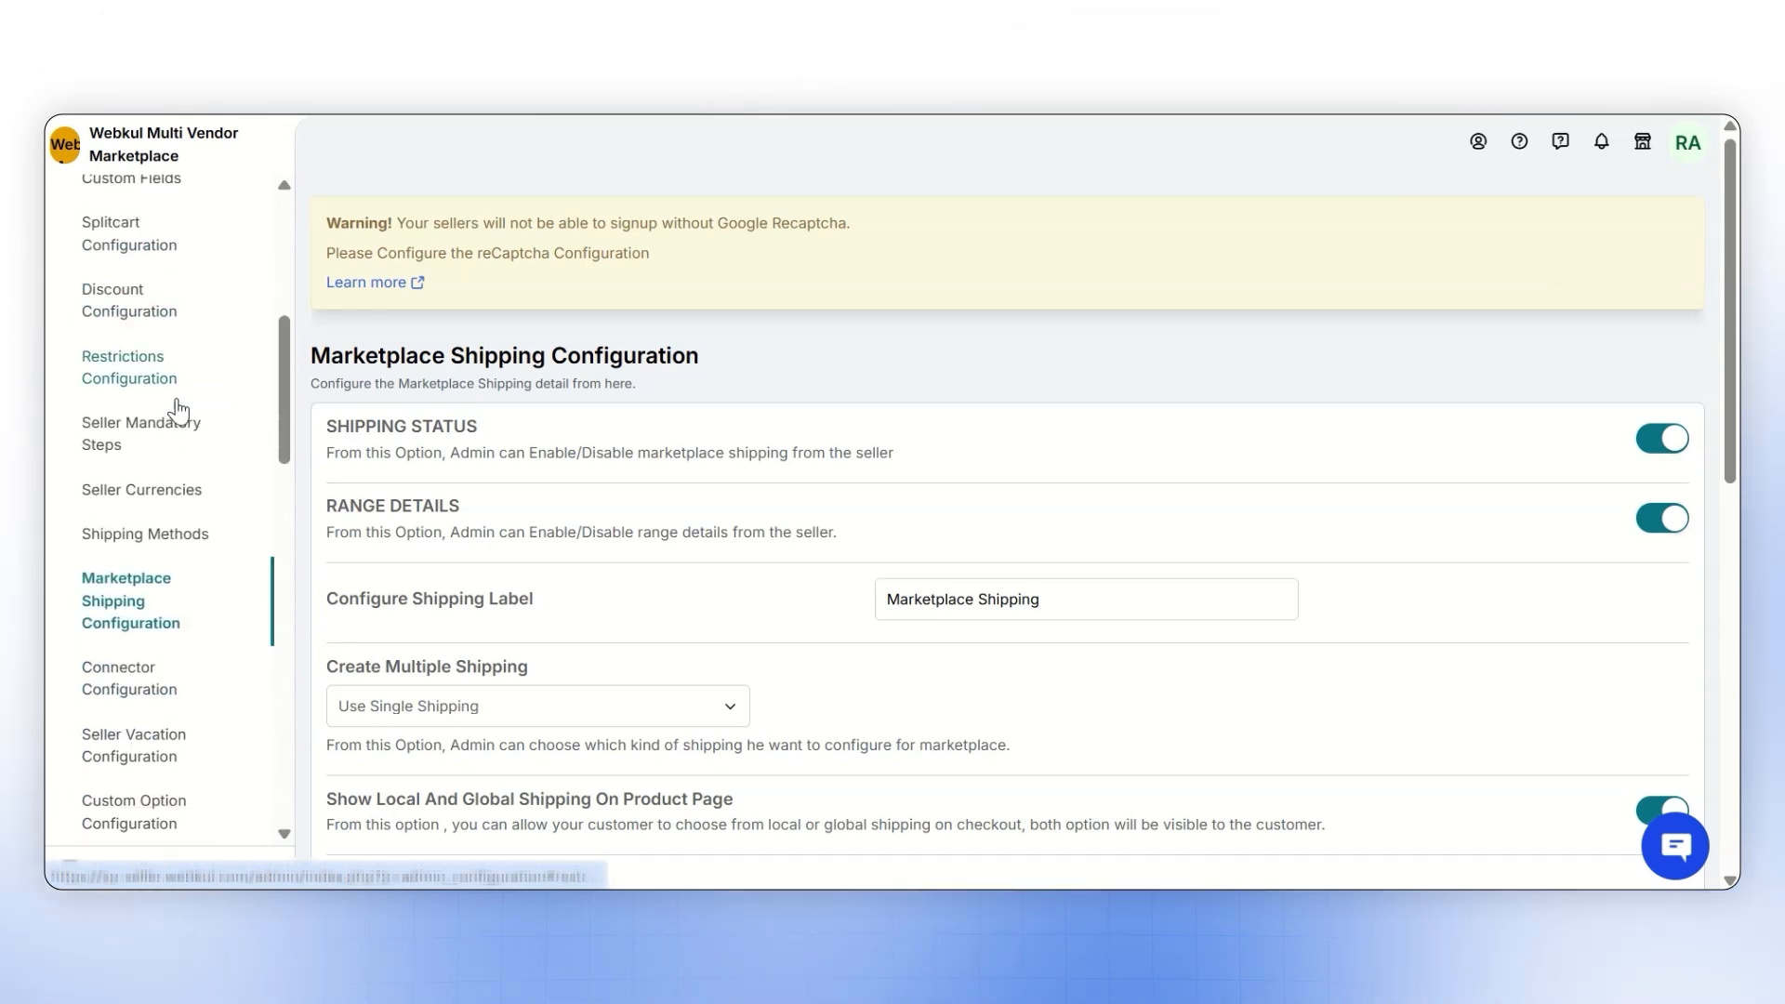
pyautogui.click(167, 535)
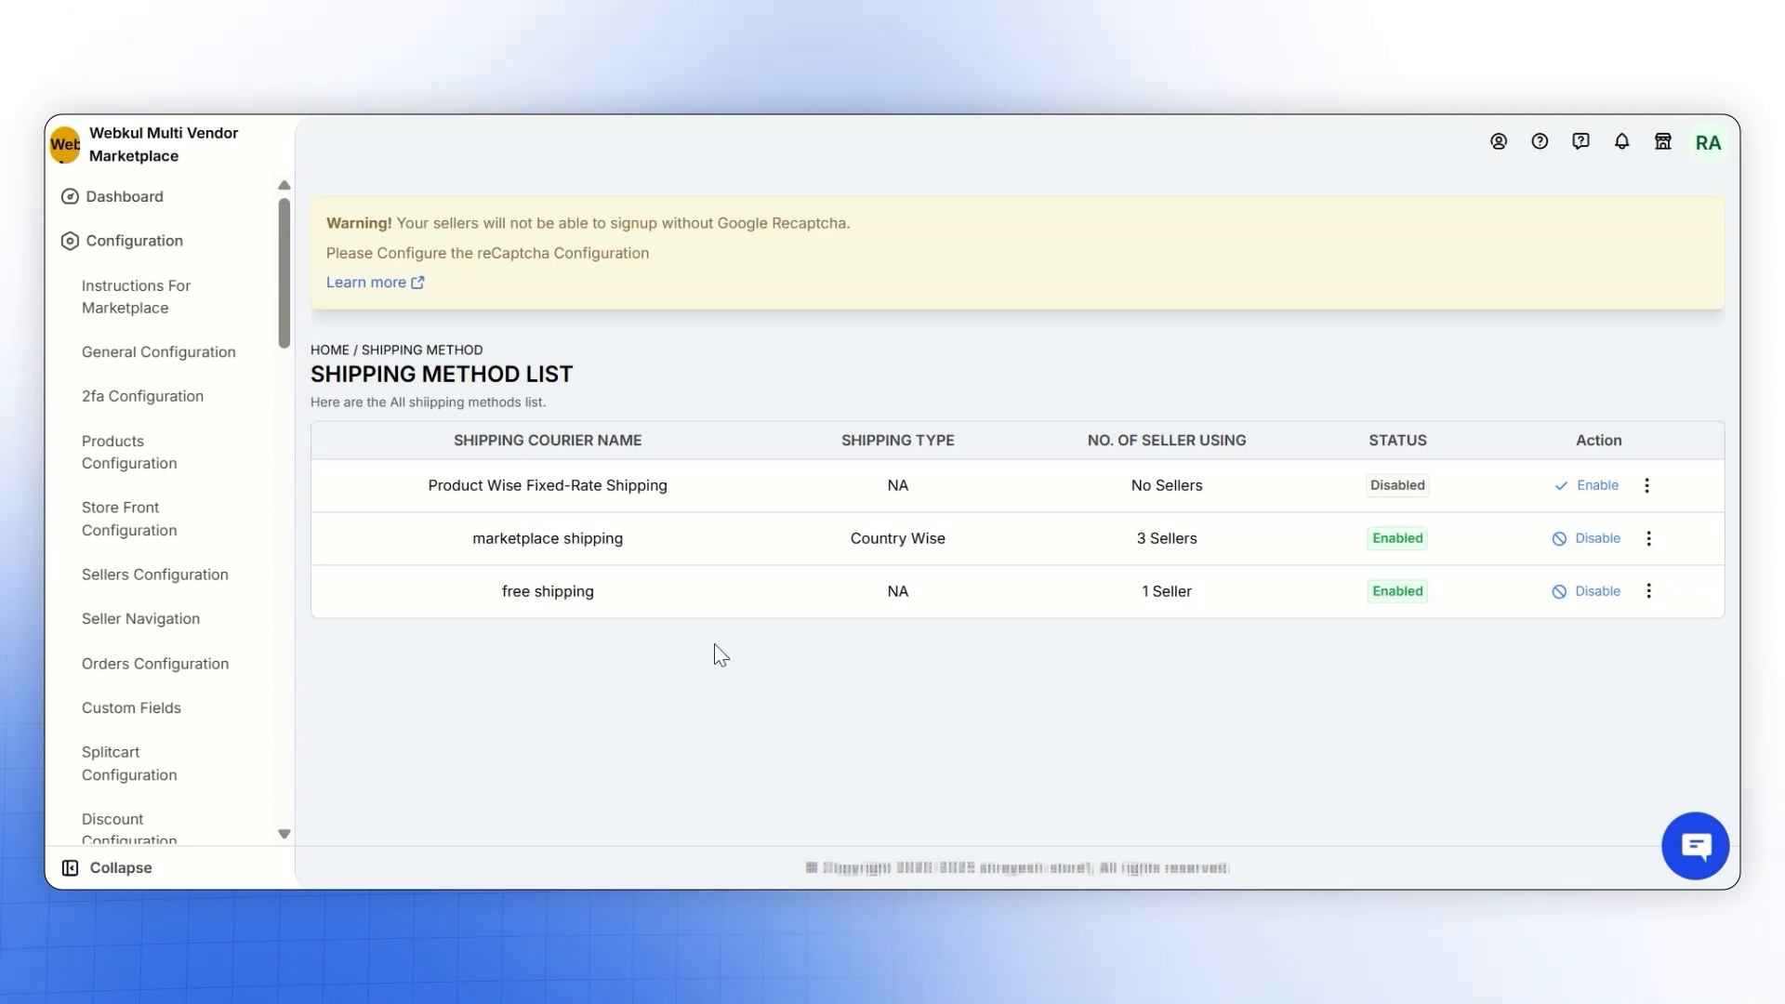
pyautogui.click(1650, 541)
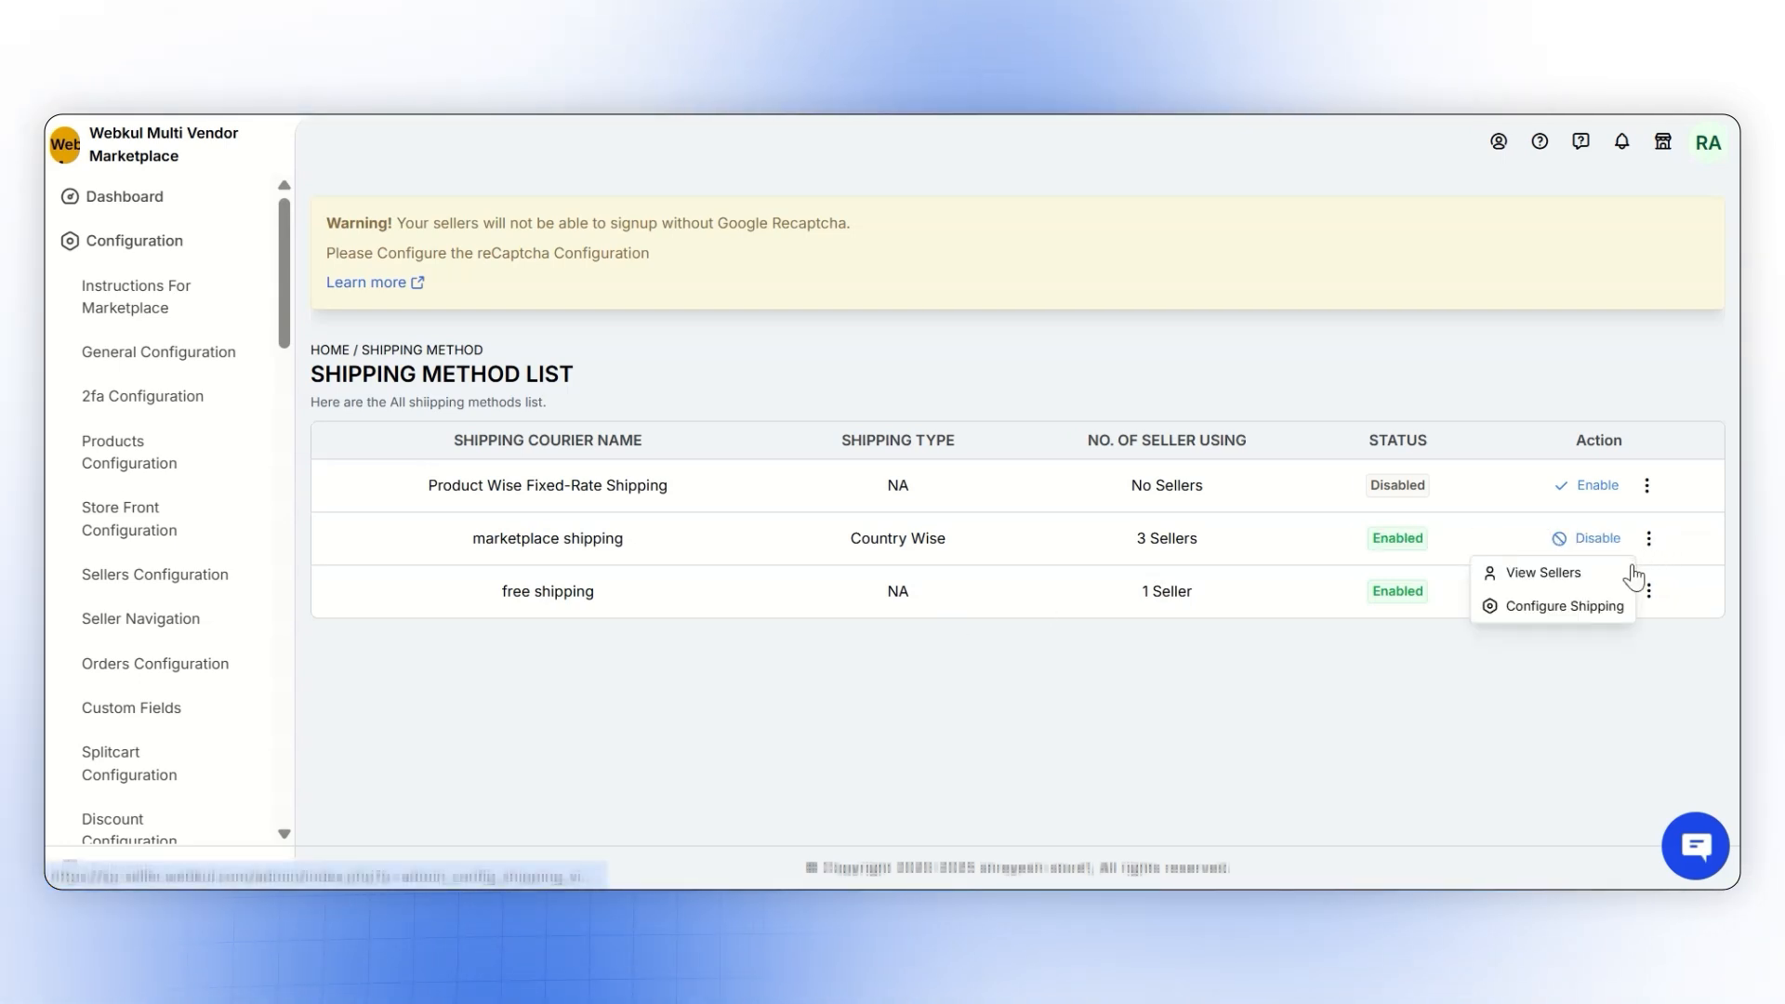
pyautogui.click(1384, 669)
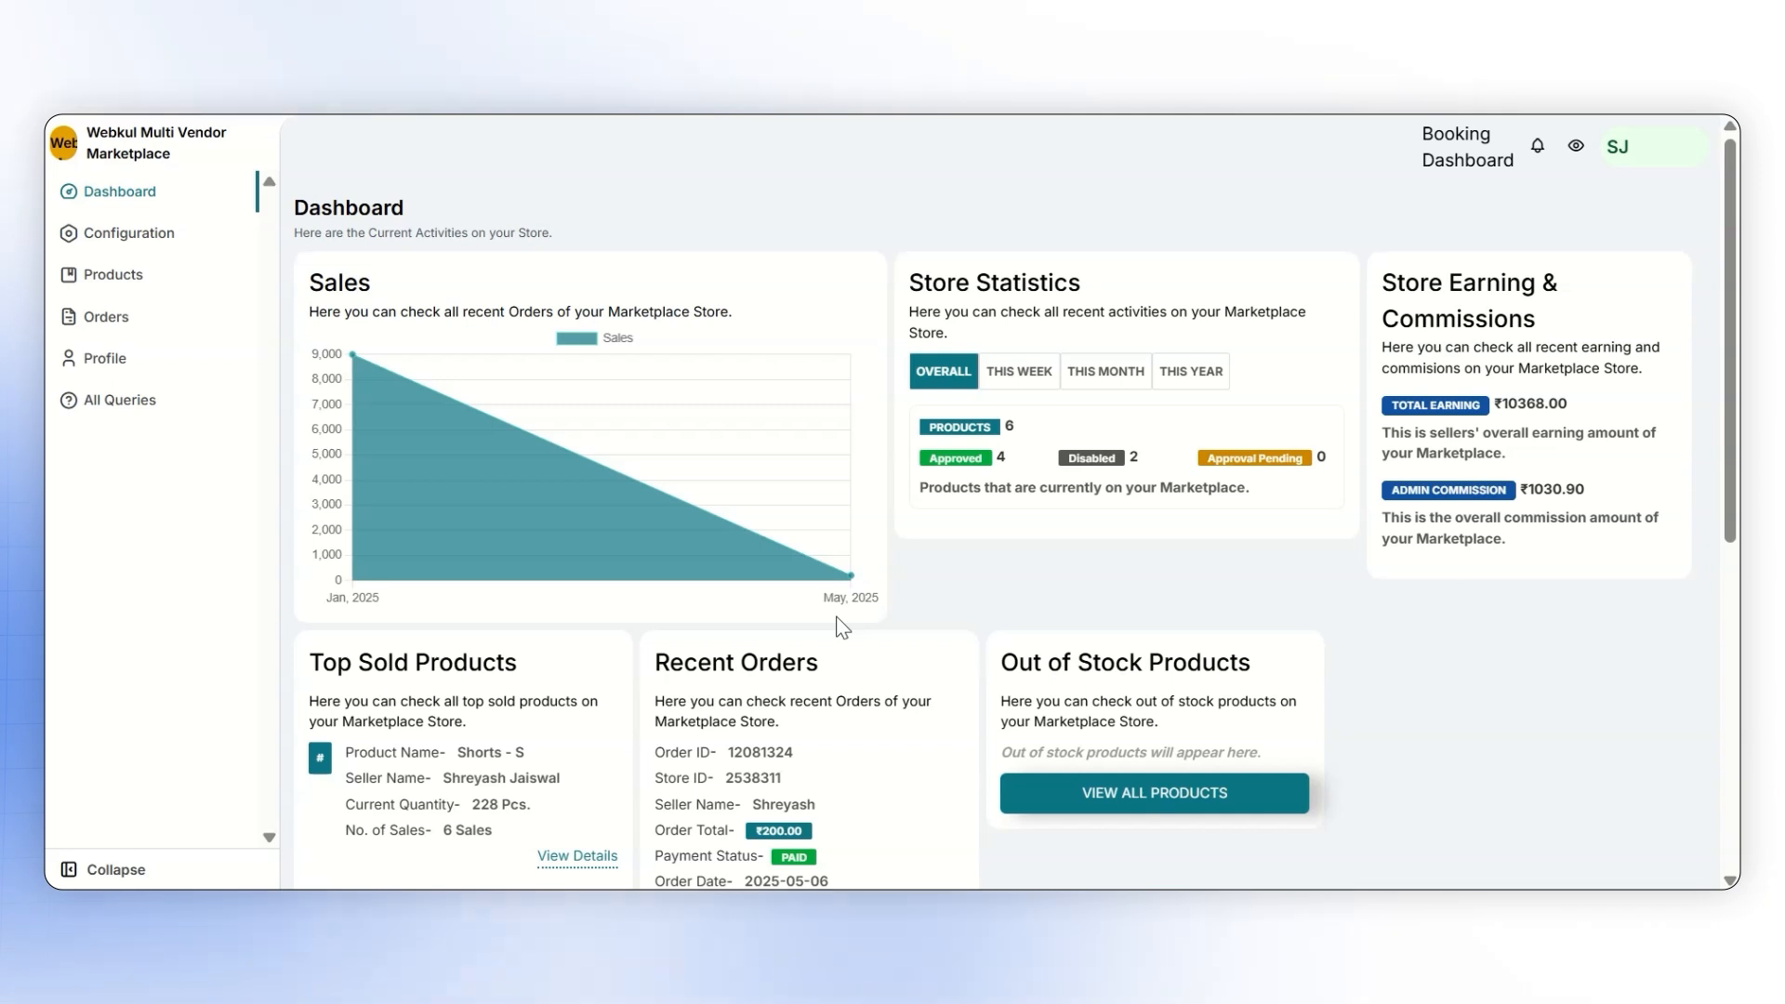
# In the seller panel, open the Marketplace Shipping configuration and save it with the shipping status enabled
pyautogui.click(176, 236)
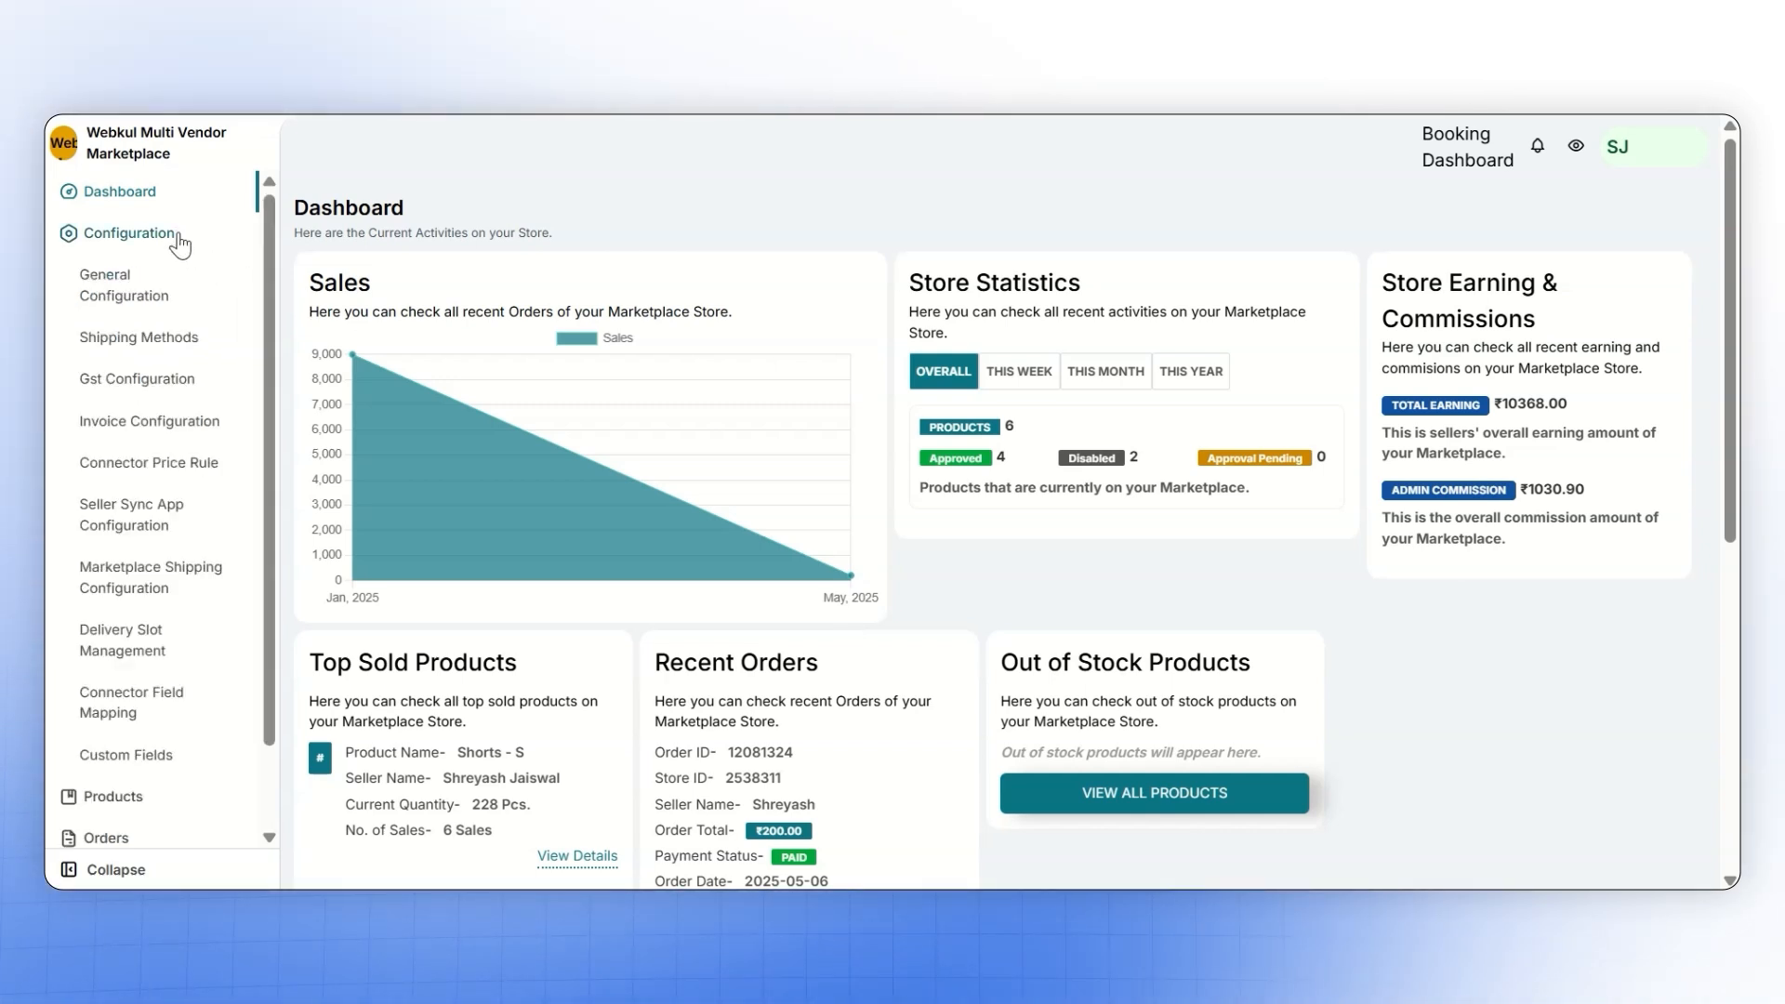
pyautogui.click(186, 567)
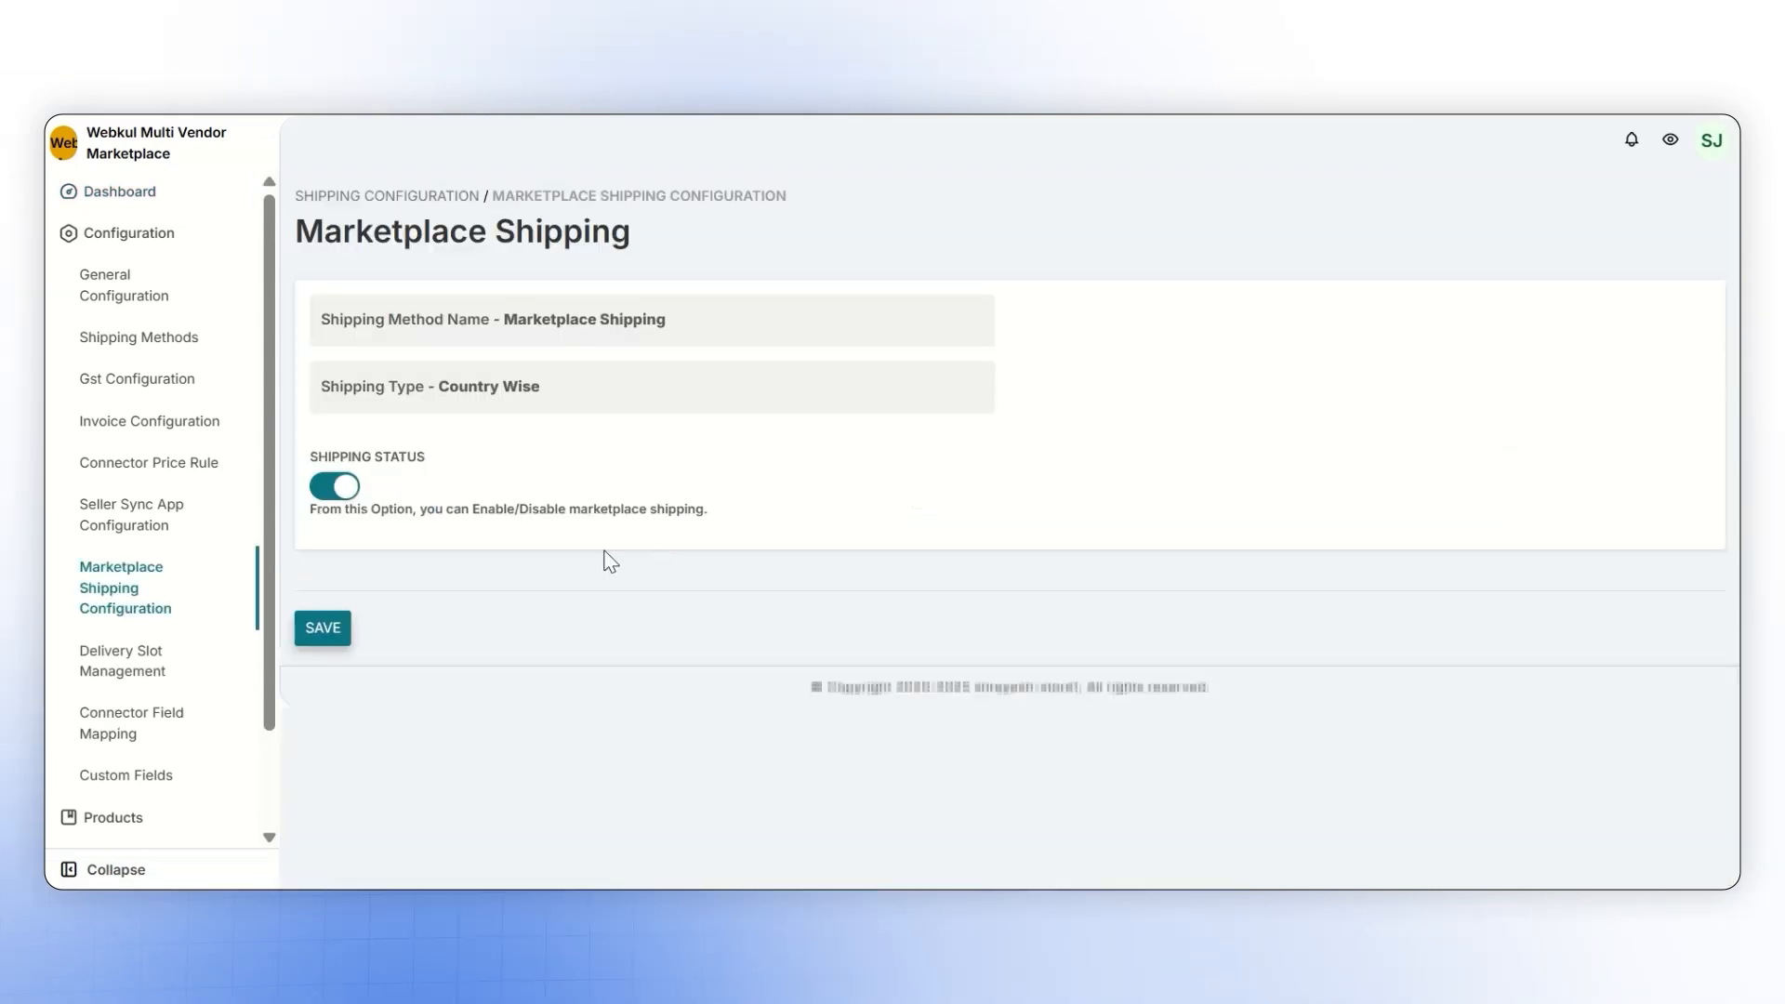
pyautogui.click(327, 618)
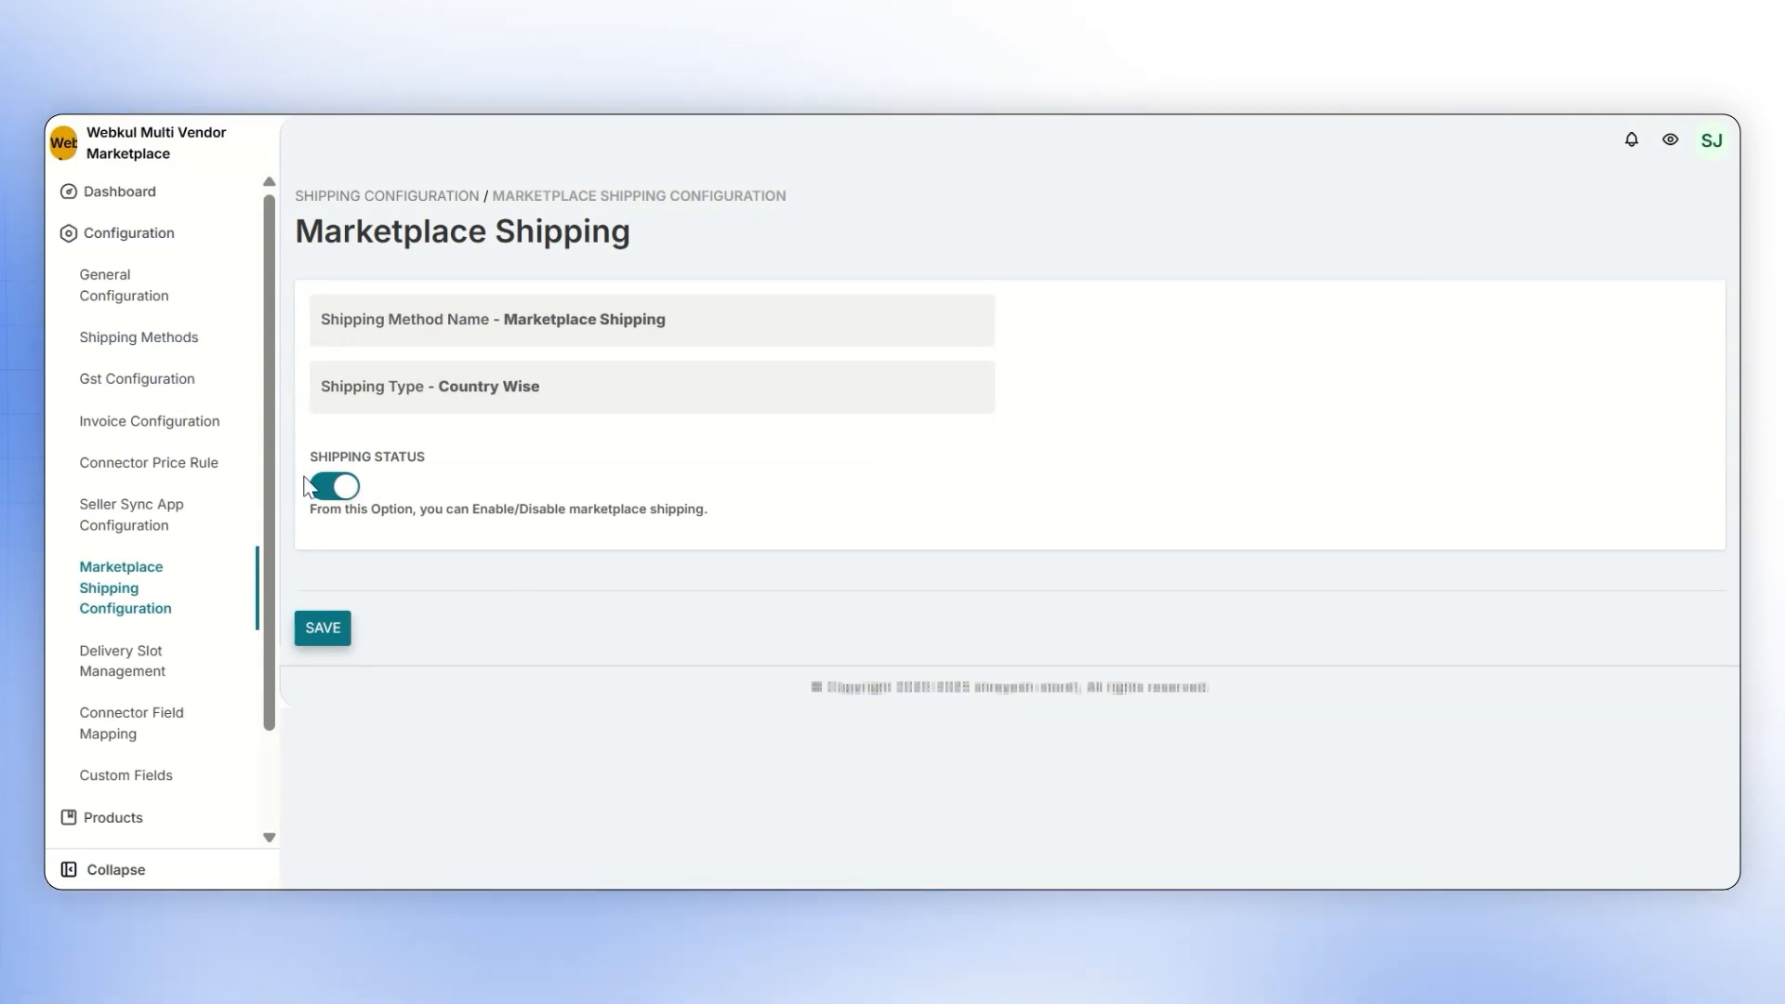
# Add a price-based shipping range from 1000 to 2000 to the seller's Marketplace Shipping method and save it
pyautogui.click(141, 338)
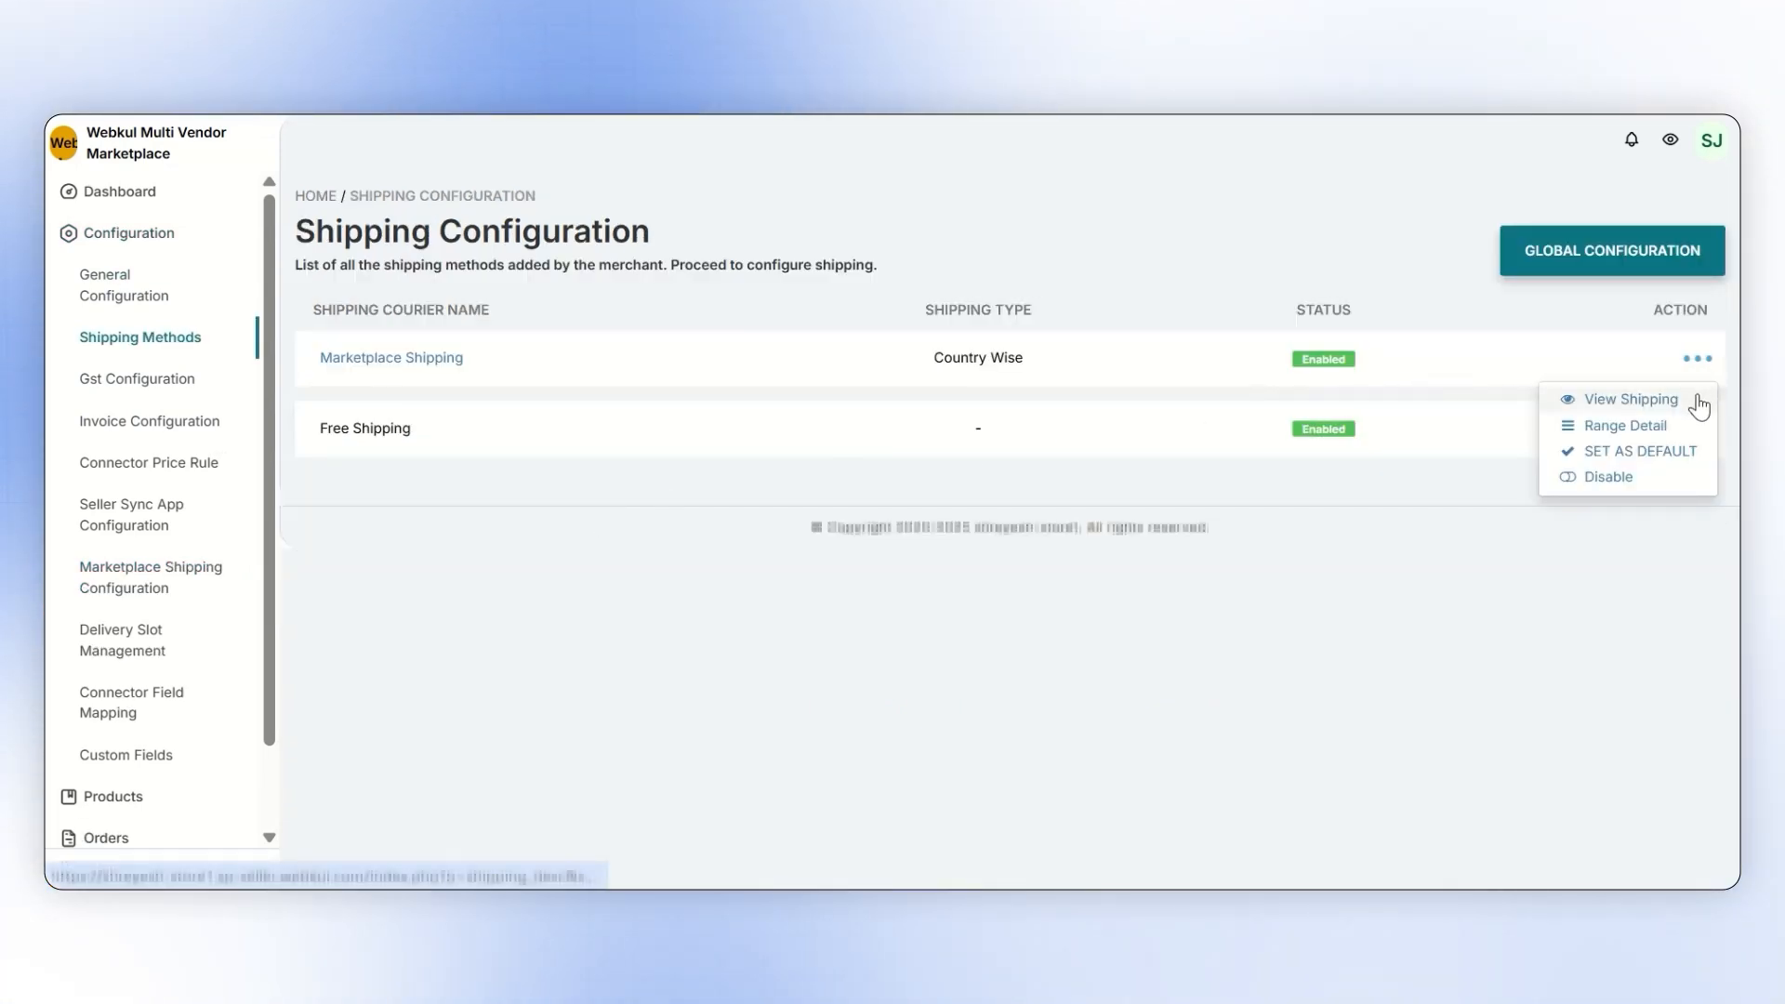
pyautogui.click(1697, 400)
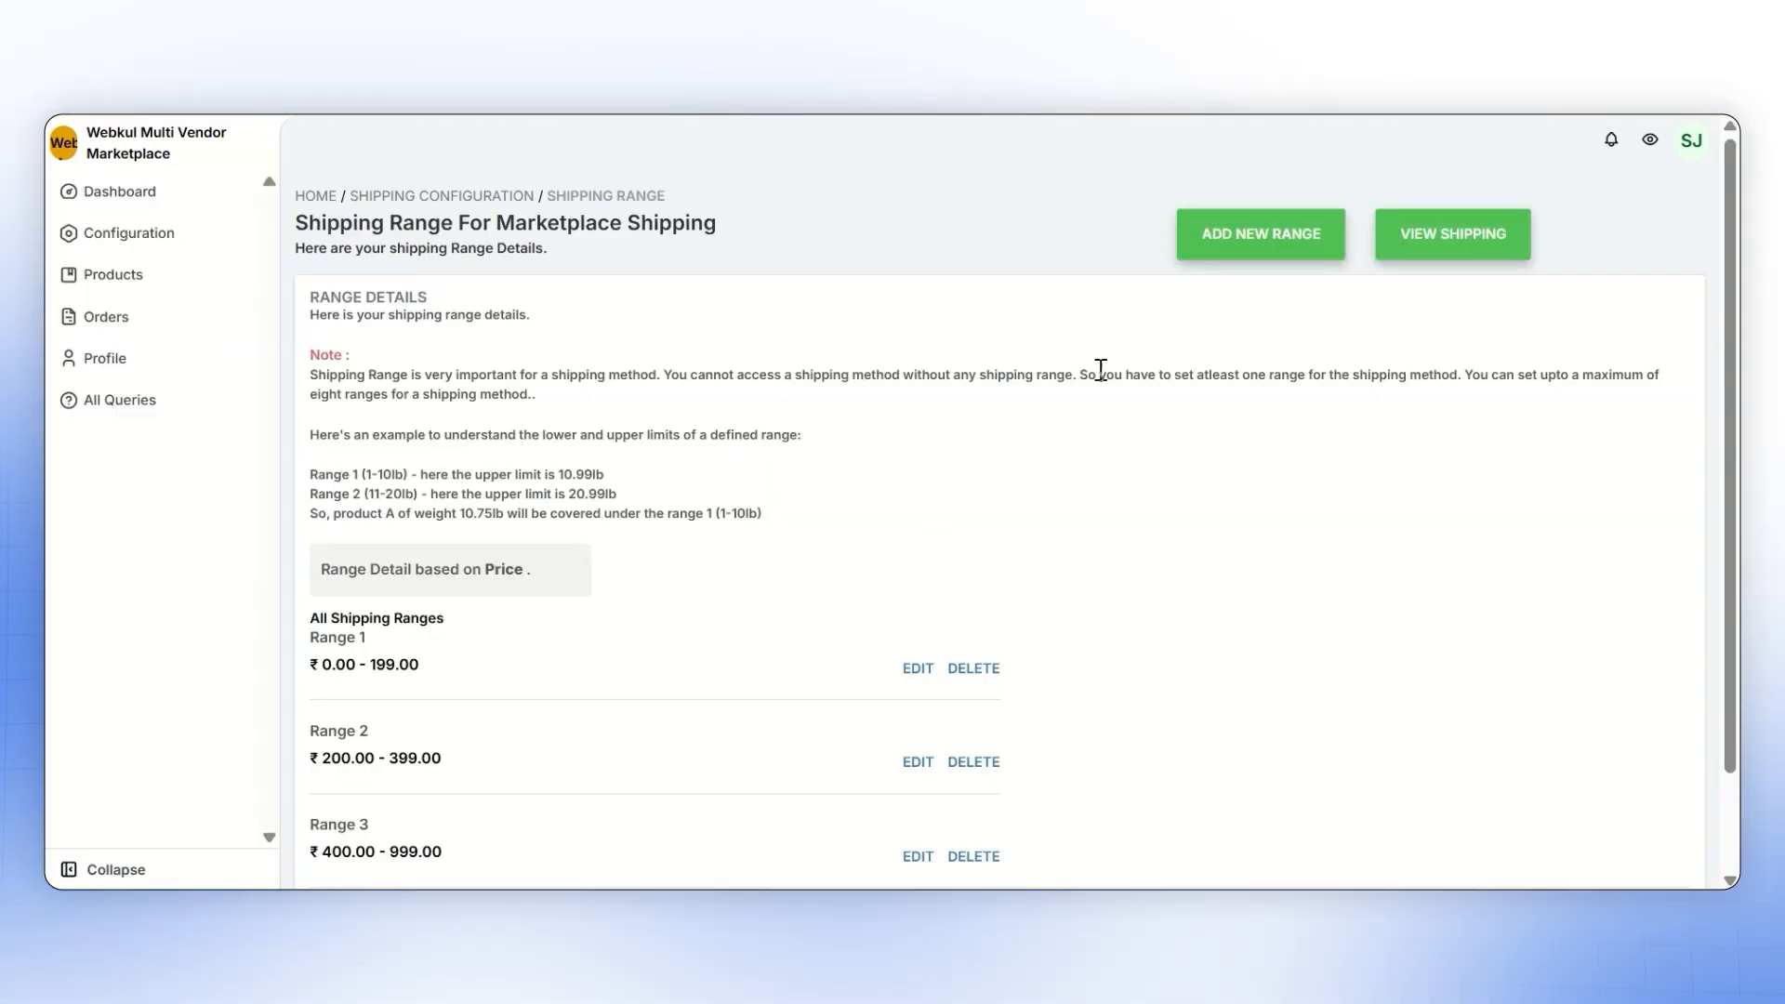
pyautogui.click(1219, 233)
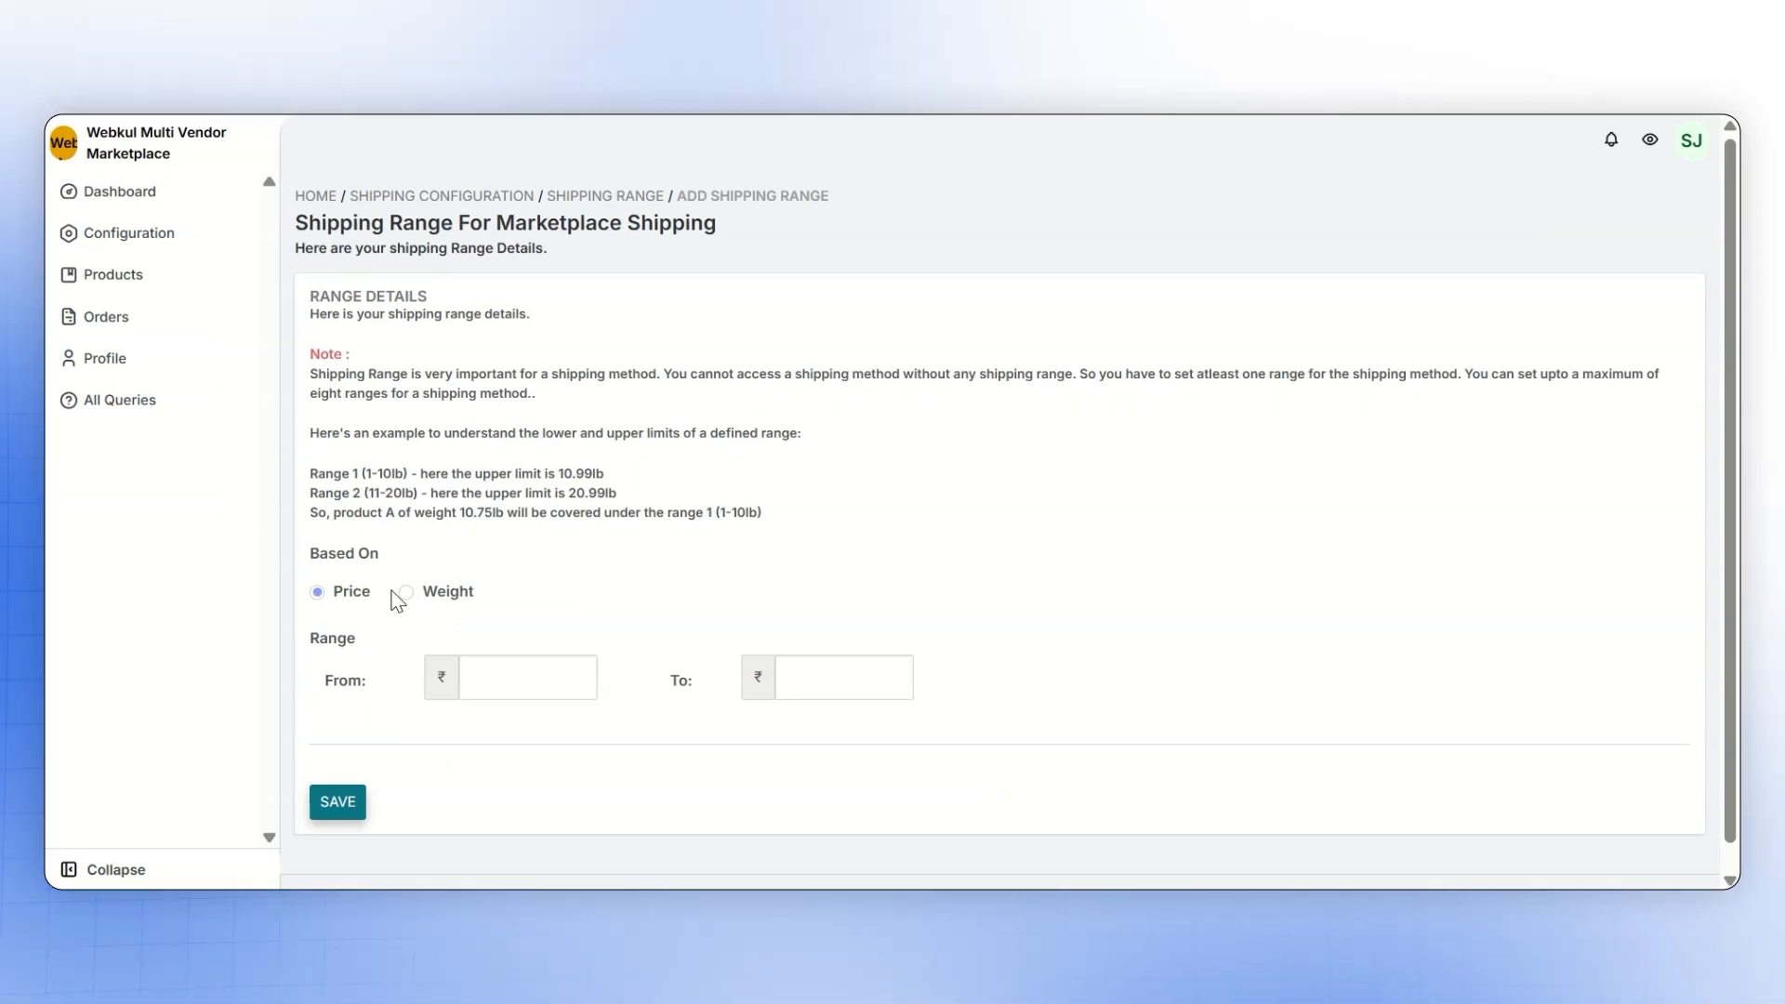
pyautogui.click(527, 677)
pyautogui.write('1000')
pyautogui.press('Tab')
pyautogui.write('2000')
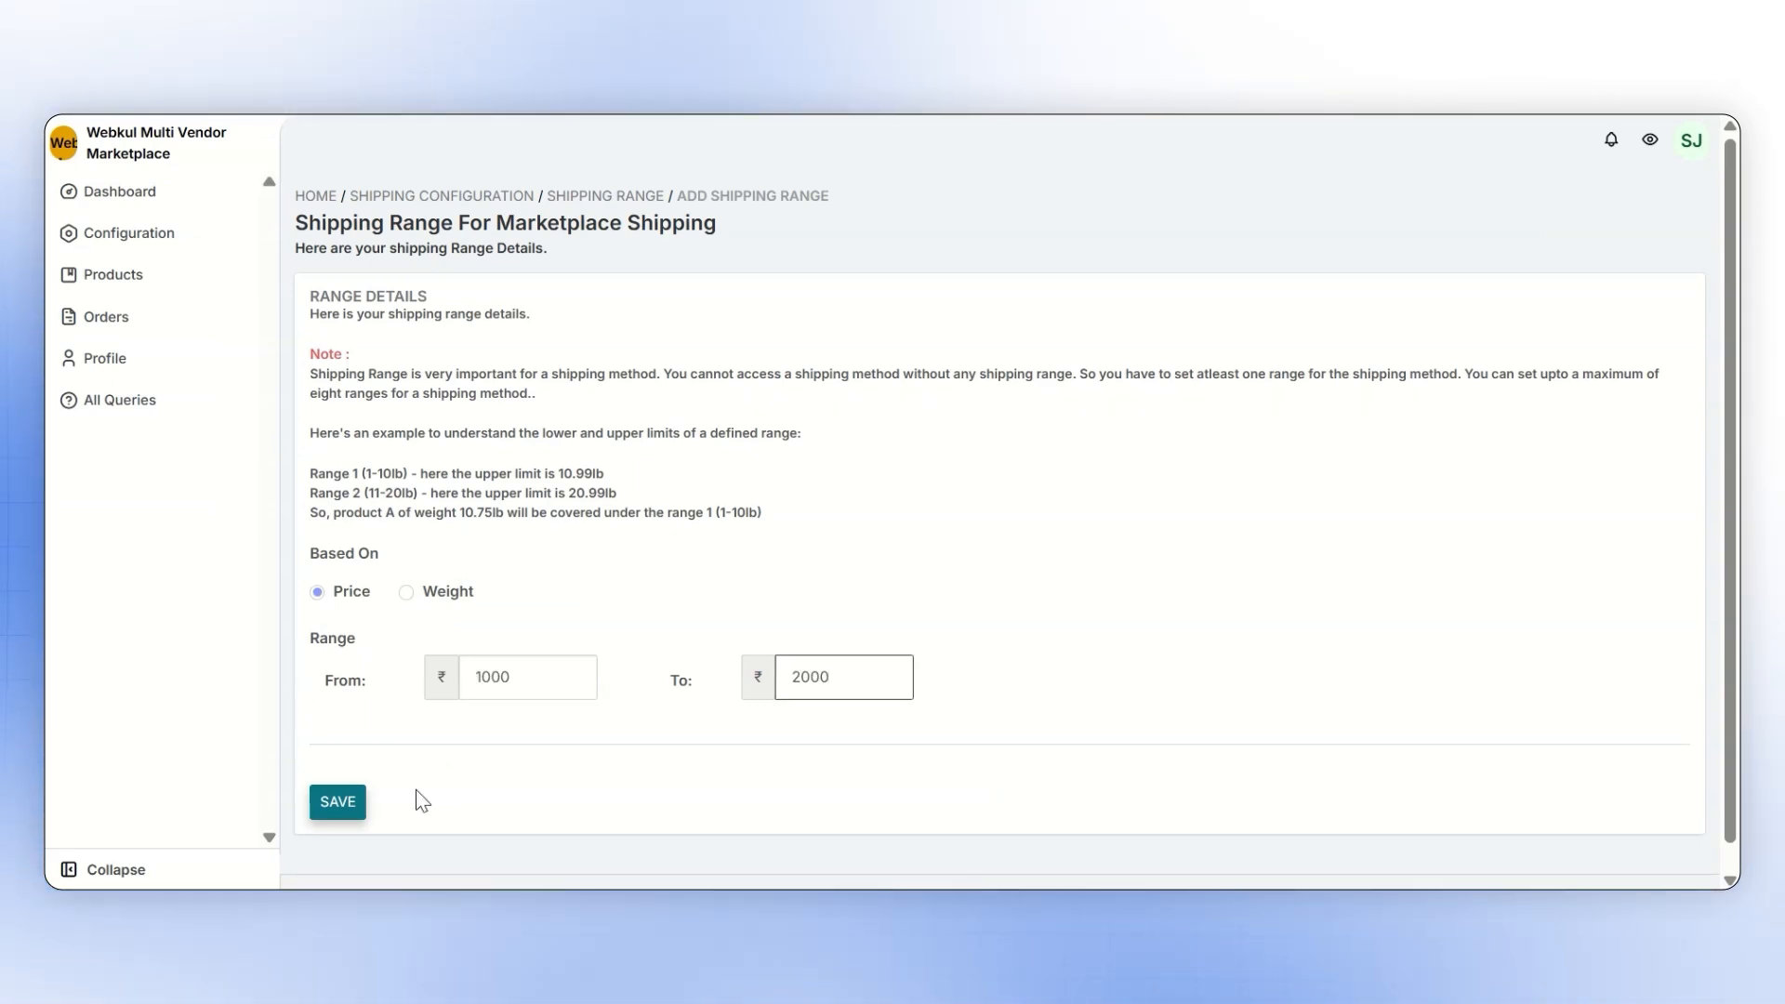
pyautogui.click(337, 802)
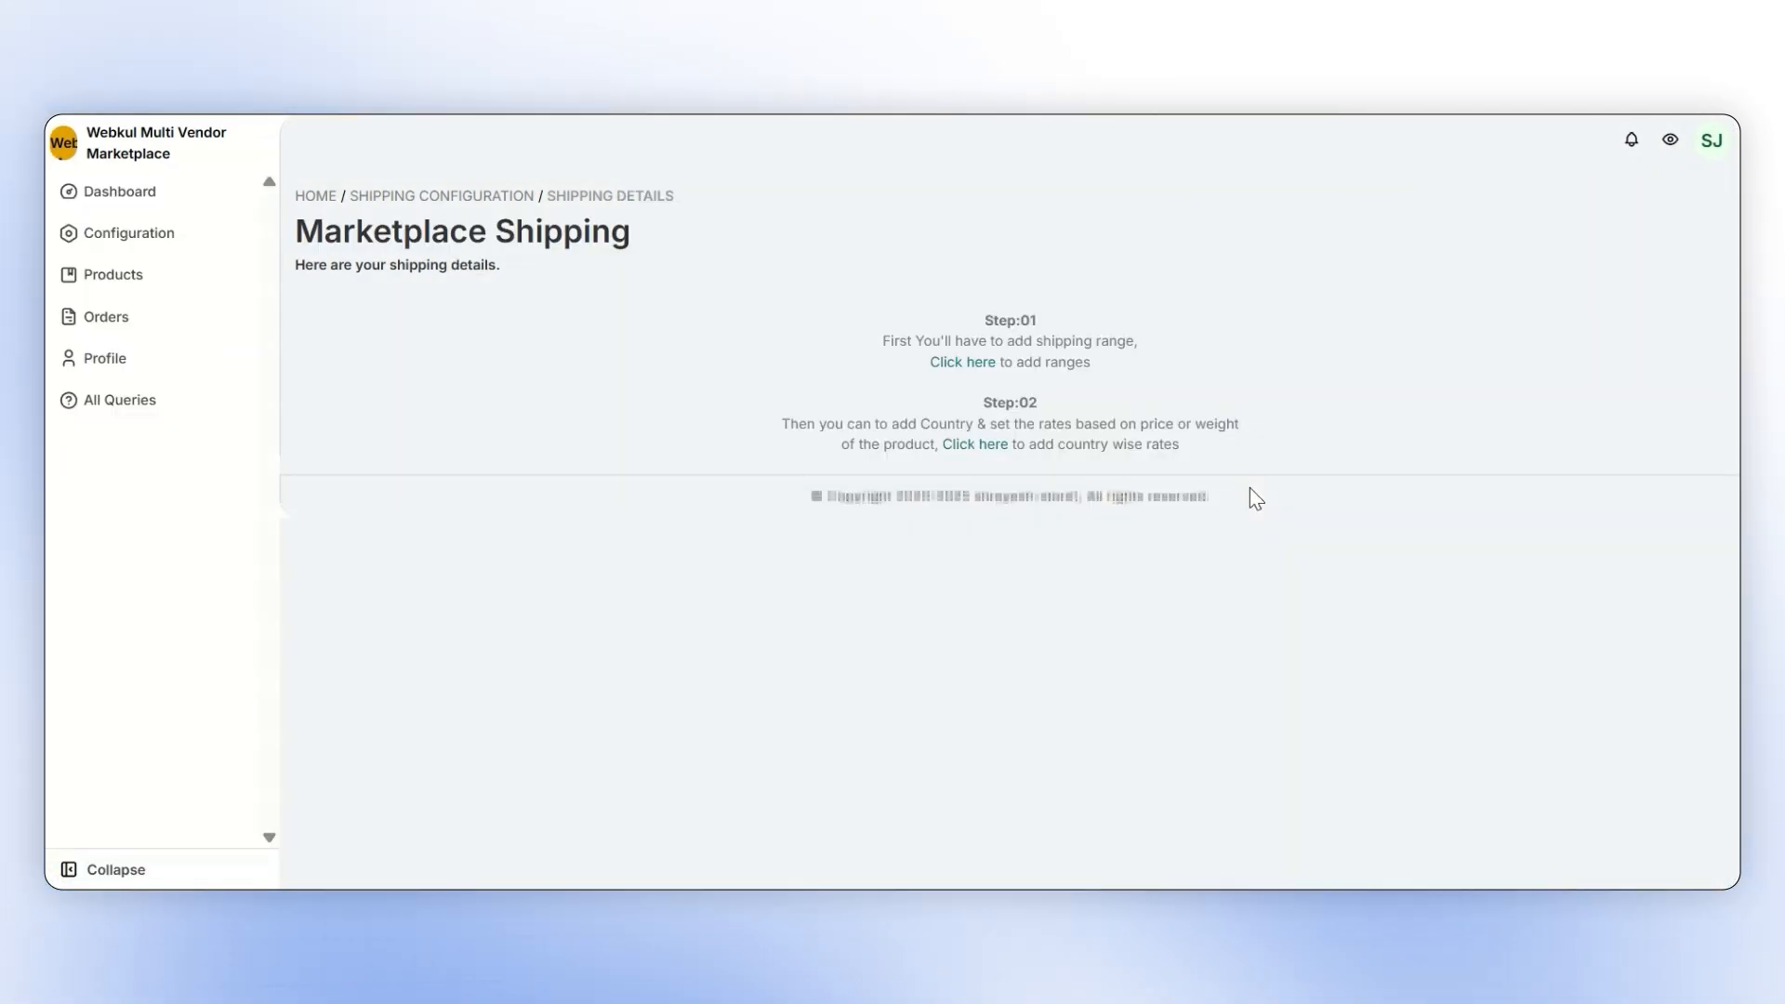
# Start adding India as a shipping country with its status enabled and select all of its states
pyautogui.click(969, 446)
pyautogui.click(572, 416)
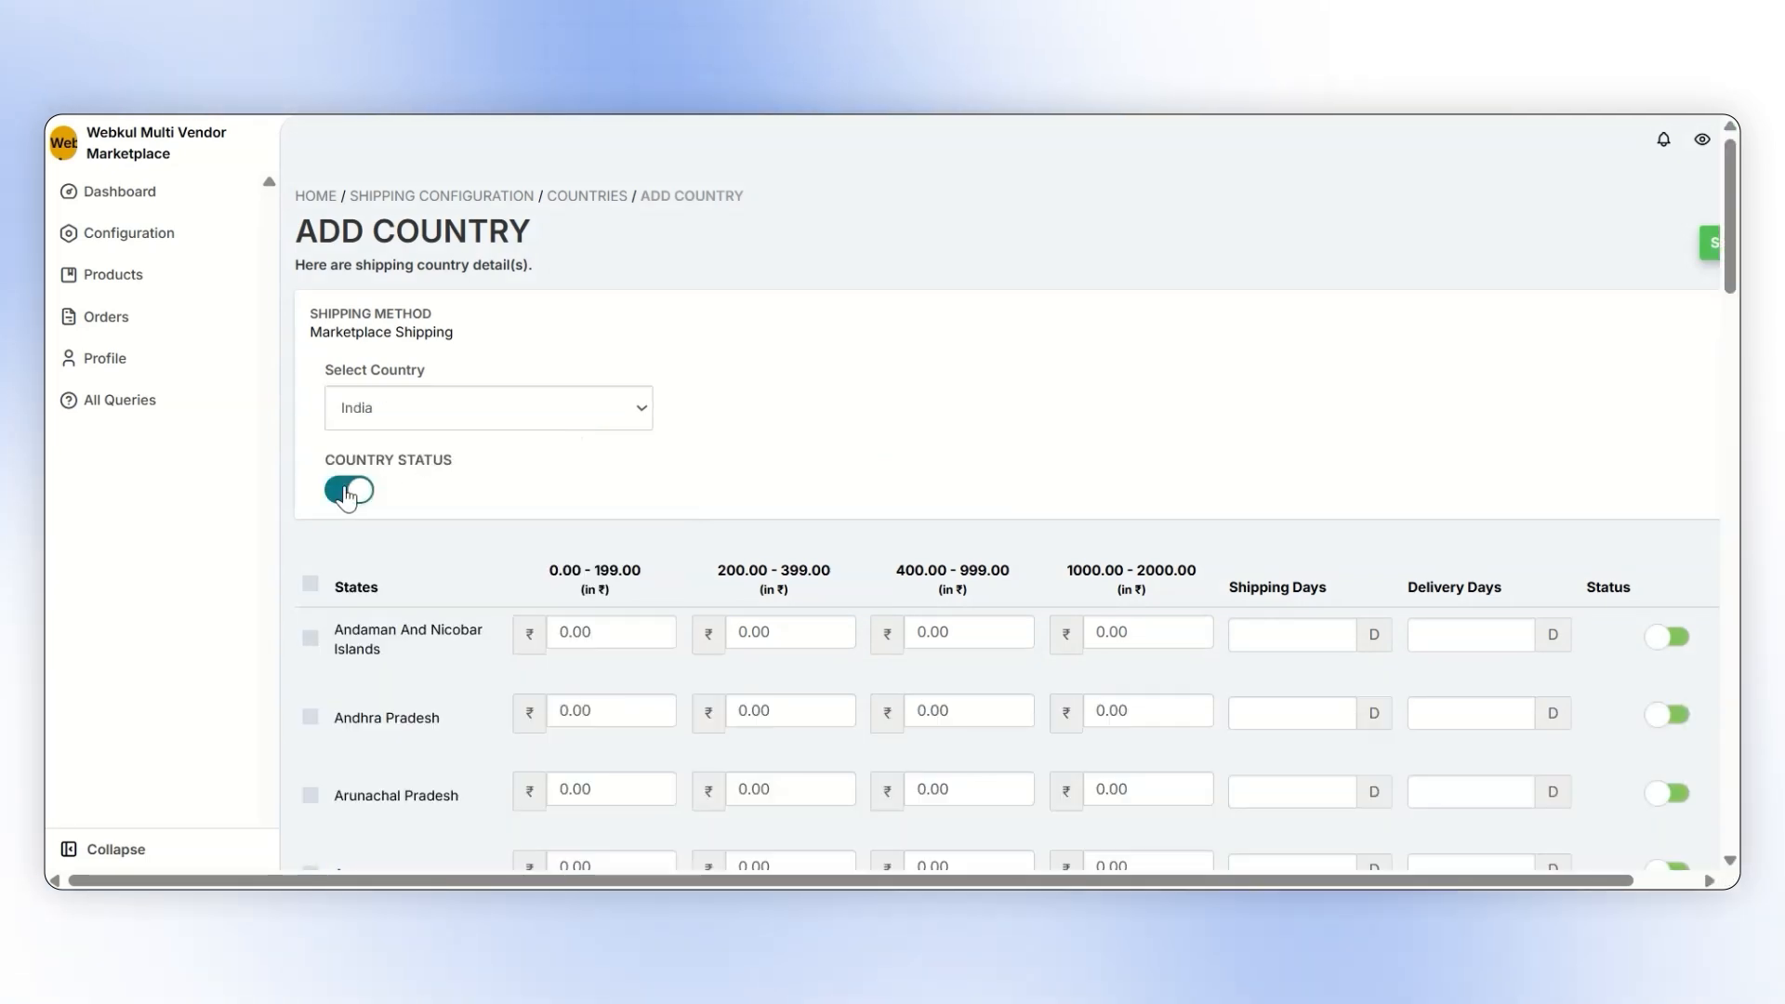
pyautogui.click(310, 583)
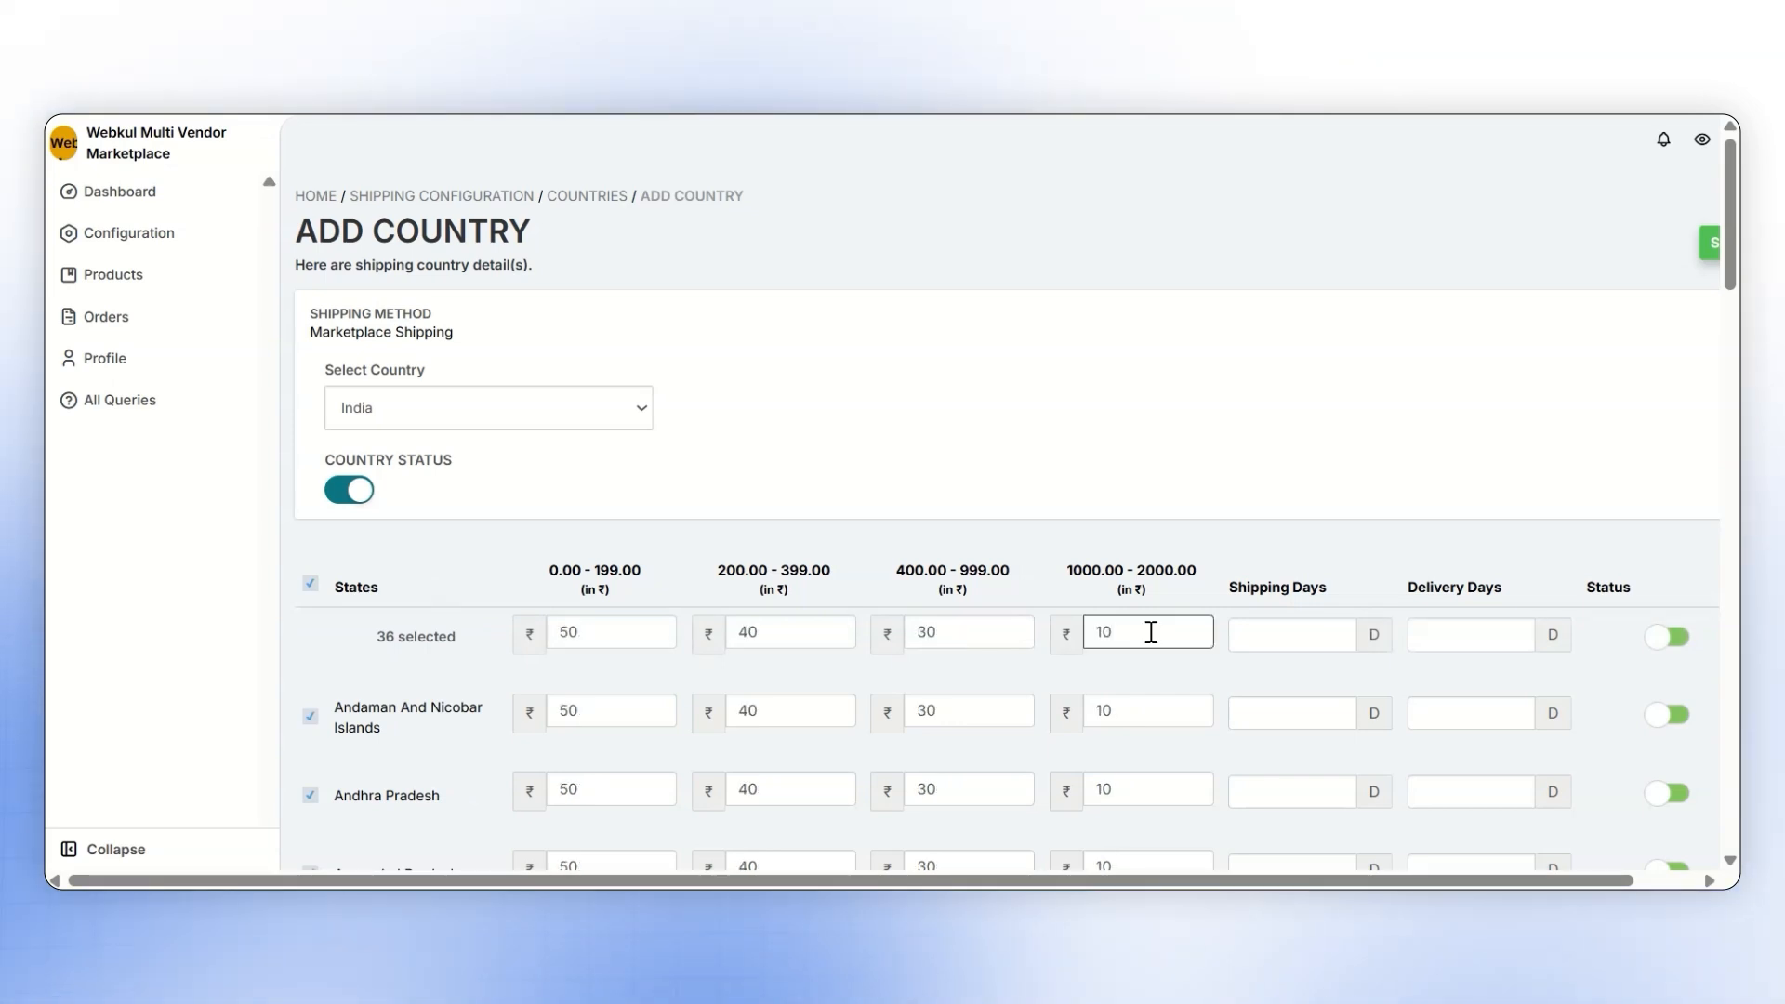
# Give all selected states range rates of 50, 40, 30 and 10, with 3 shipping days and 3 delivery days, and save
pyautogui.click(1247, 640)
pyautogui.write('3')
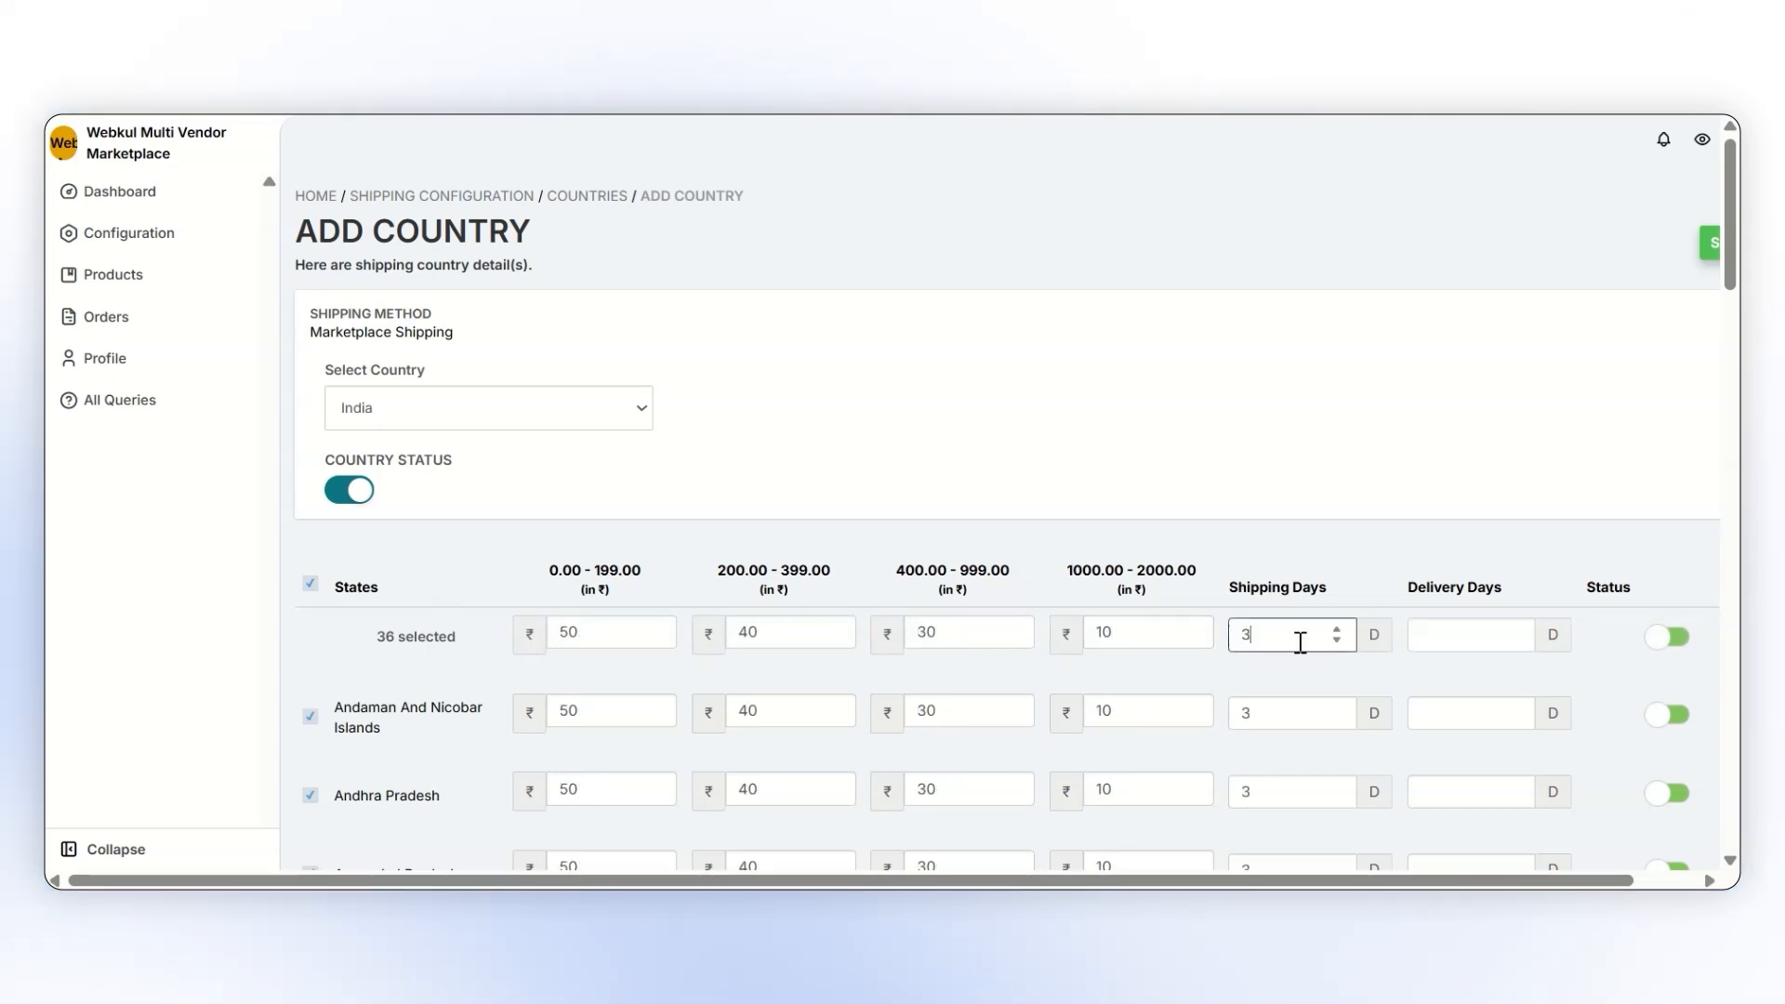
pyautogui.write('3')
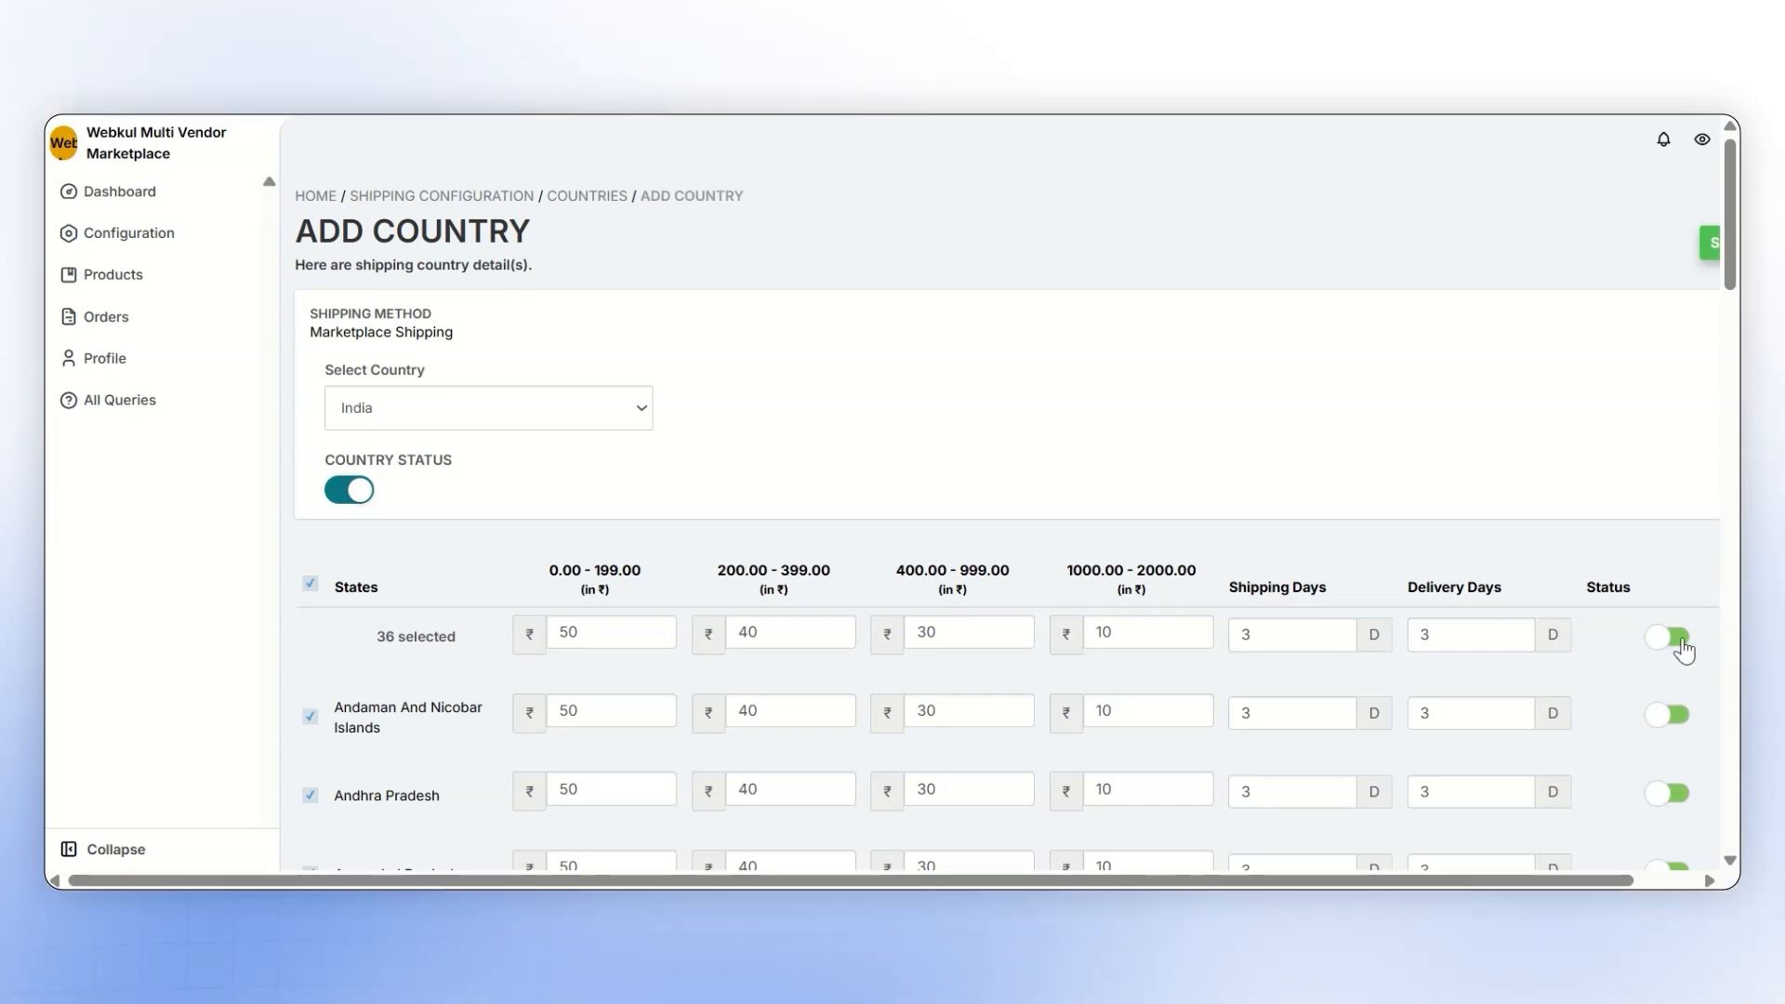
pyautogui.scroll(-15, 1683, 640)
pyautogui.scroll(-12, 1678, 645)
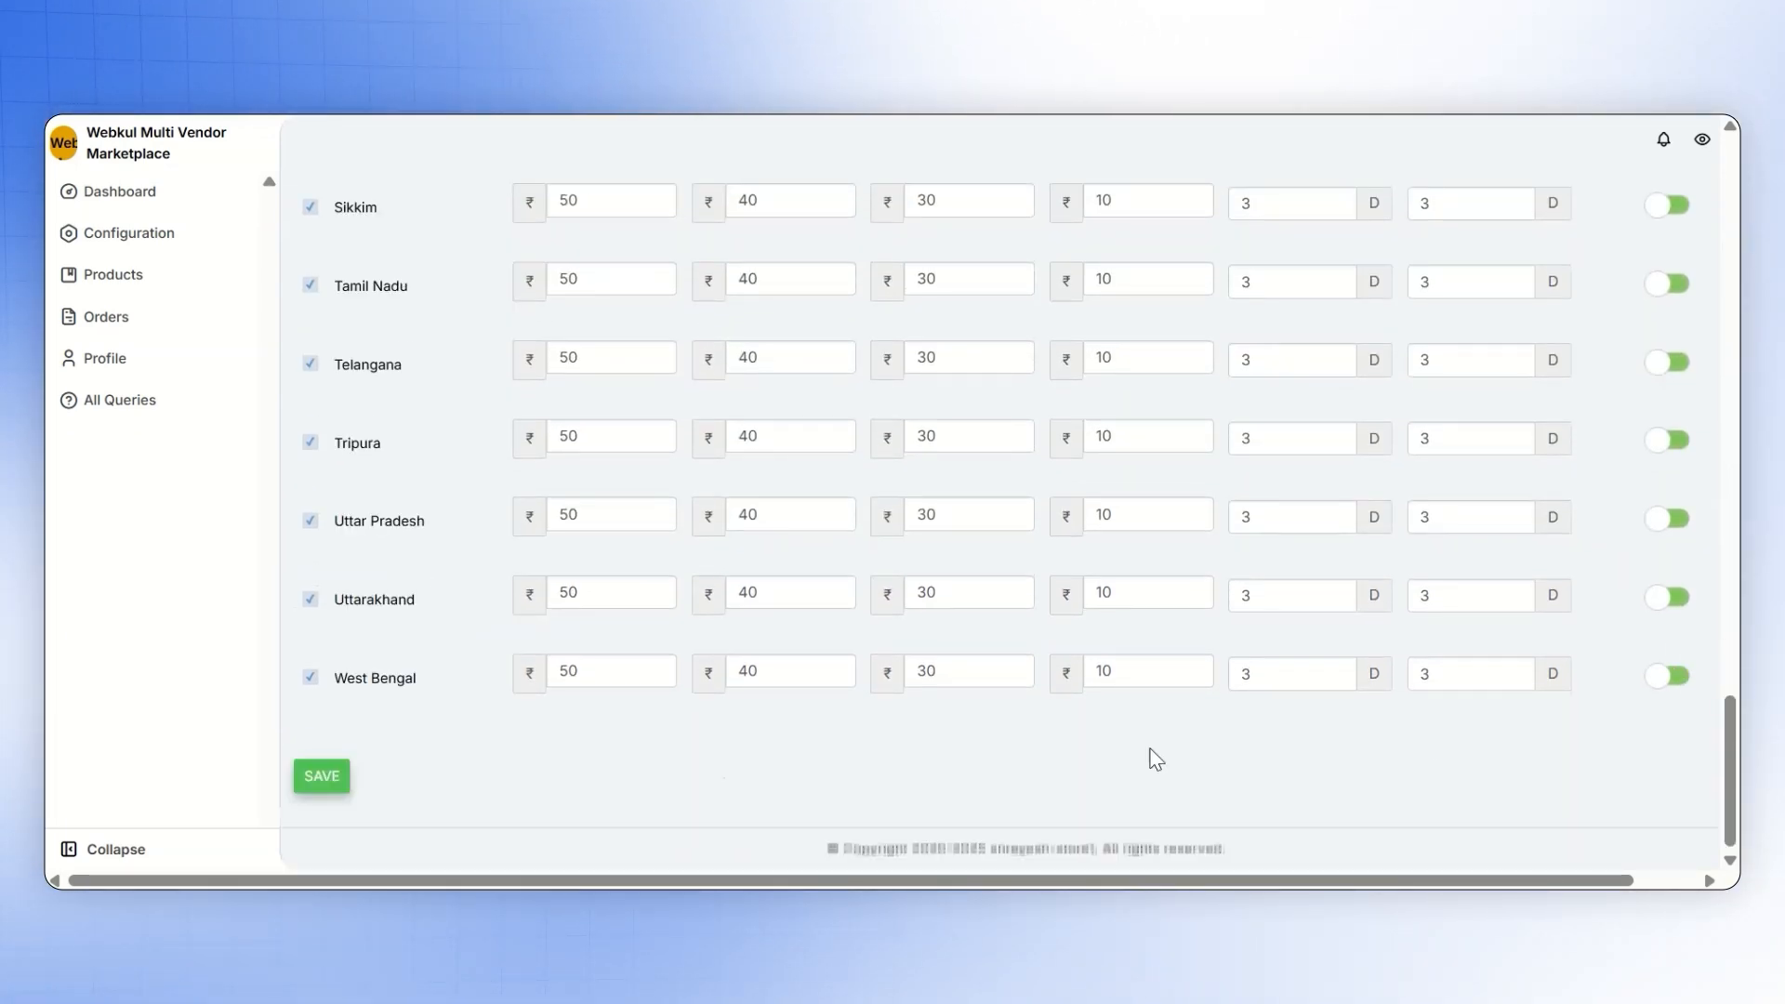
pyautogui.click(327, 779)
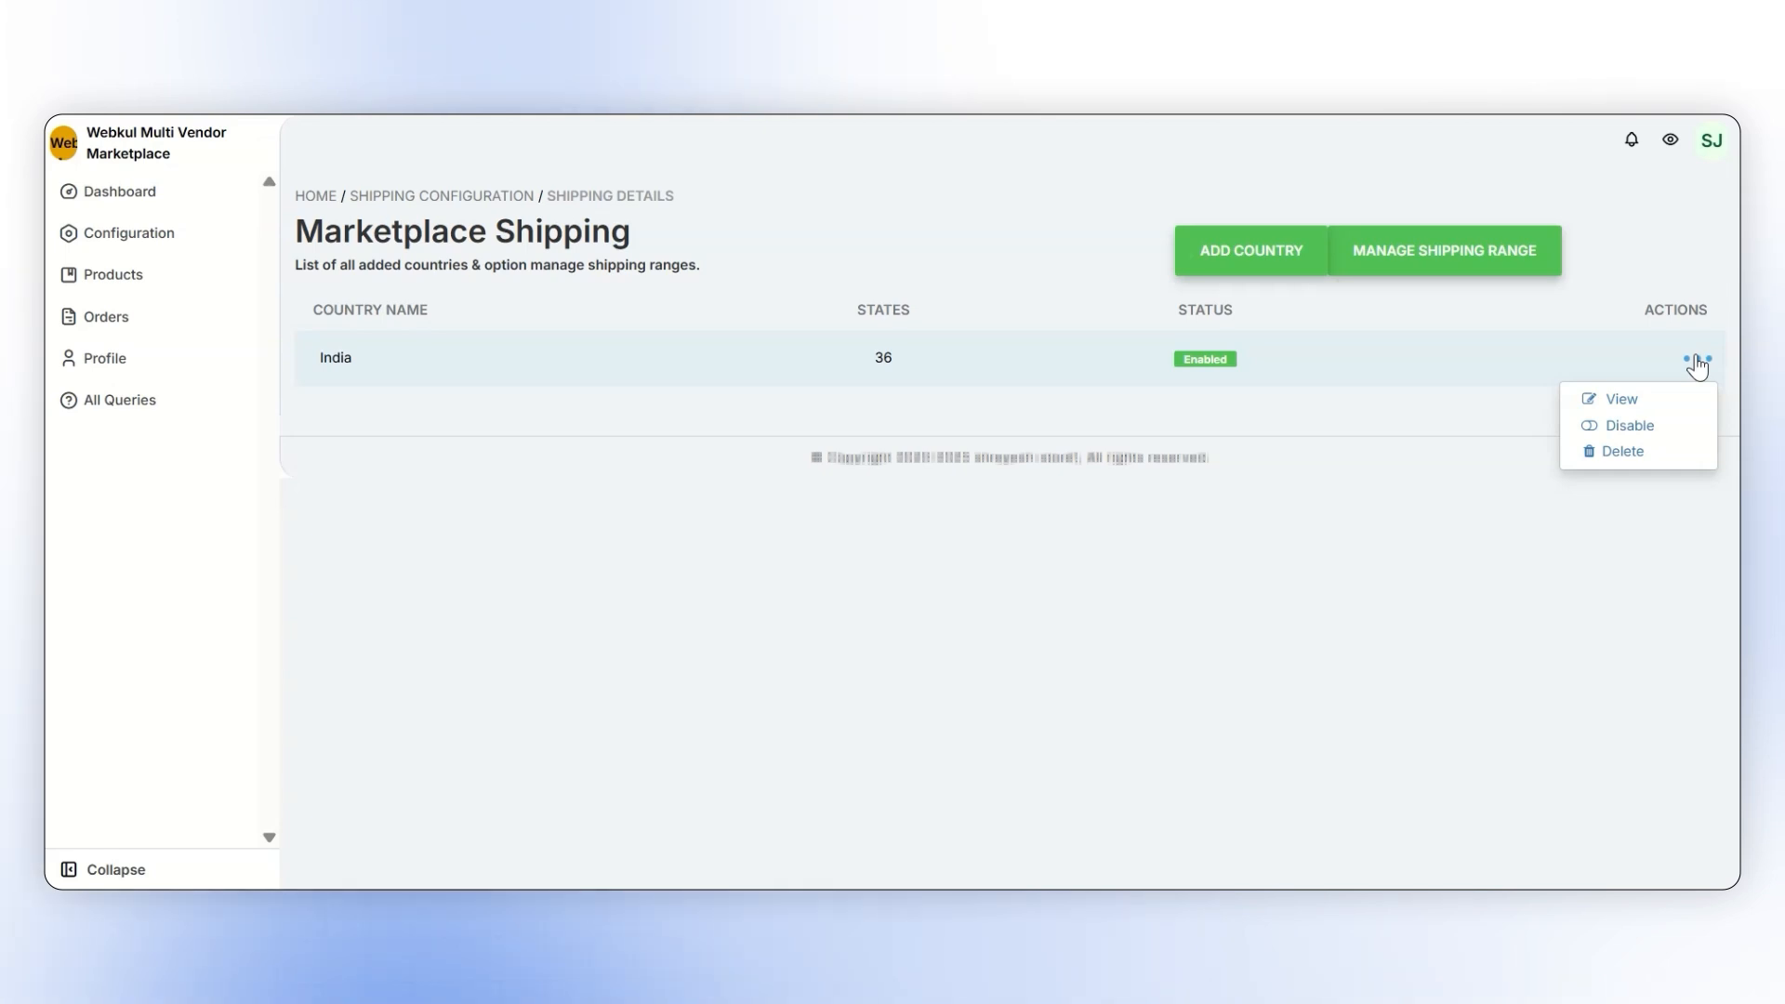
# Open India's country detail for editing, review the rates of its states, and save the country
pyautogui.click(1592, 399)
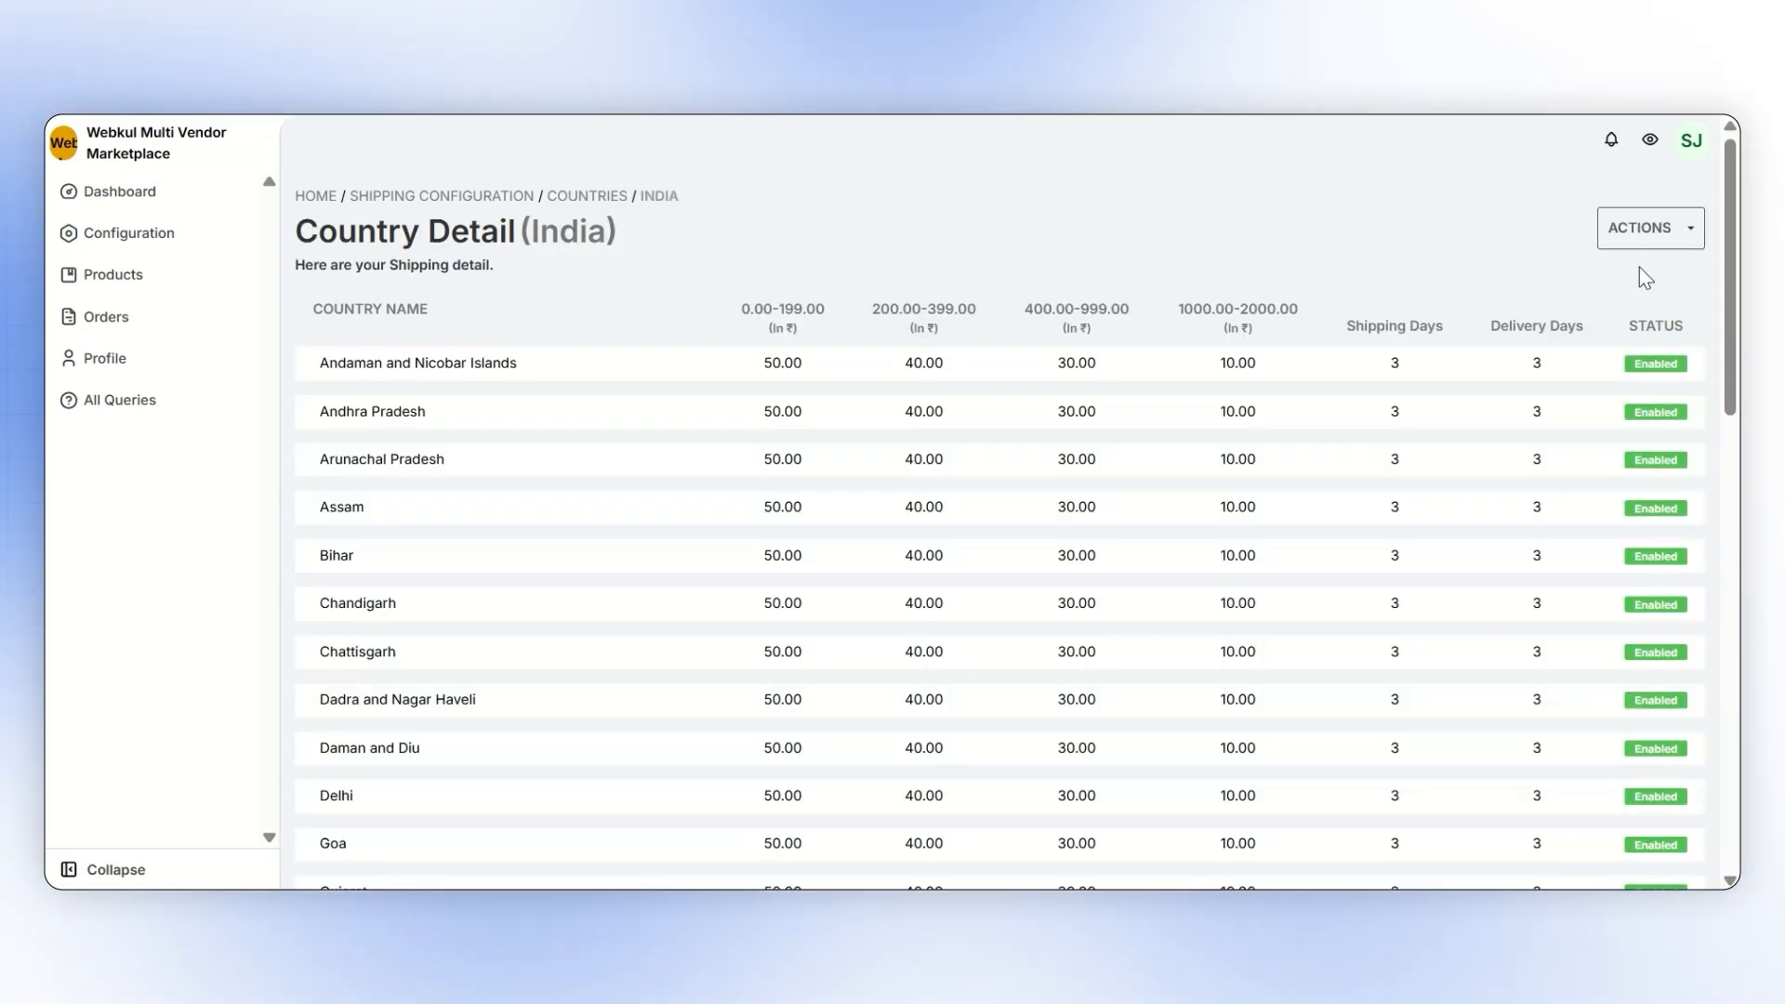
pyautogui.click(1644, 233)
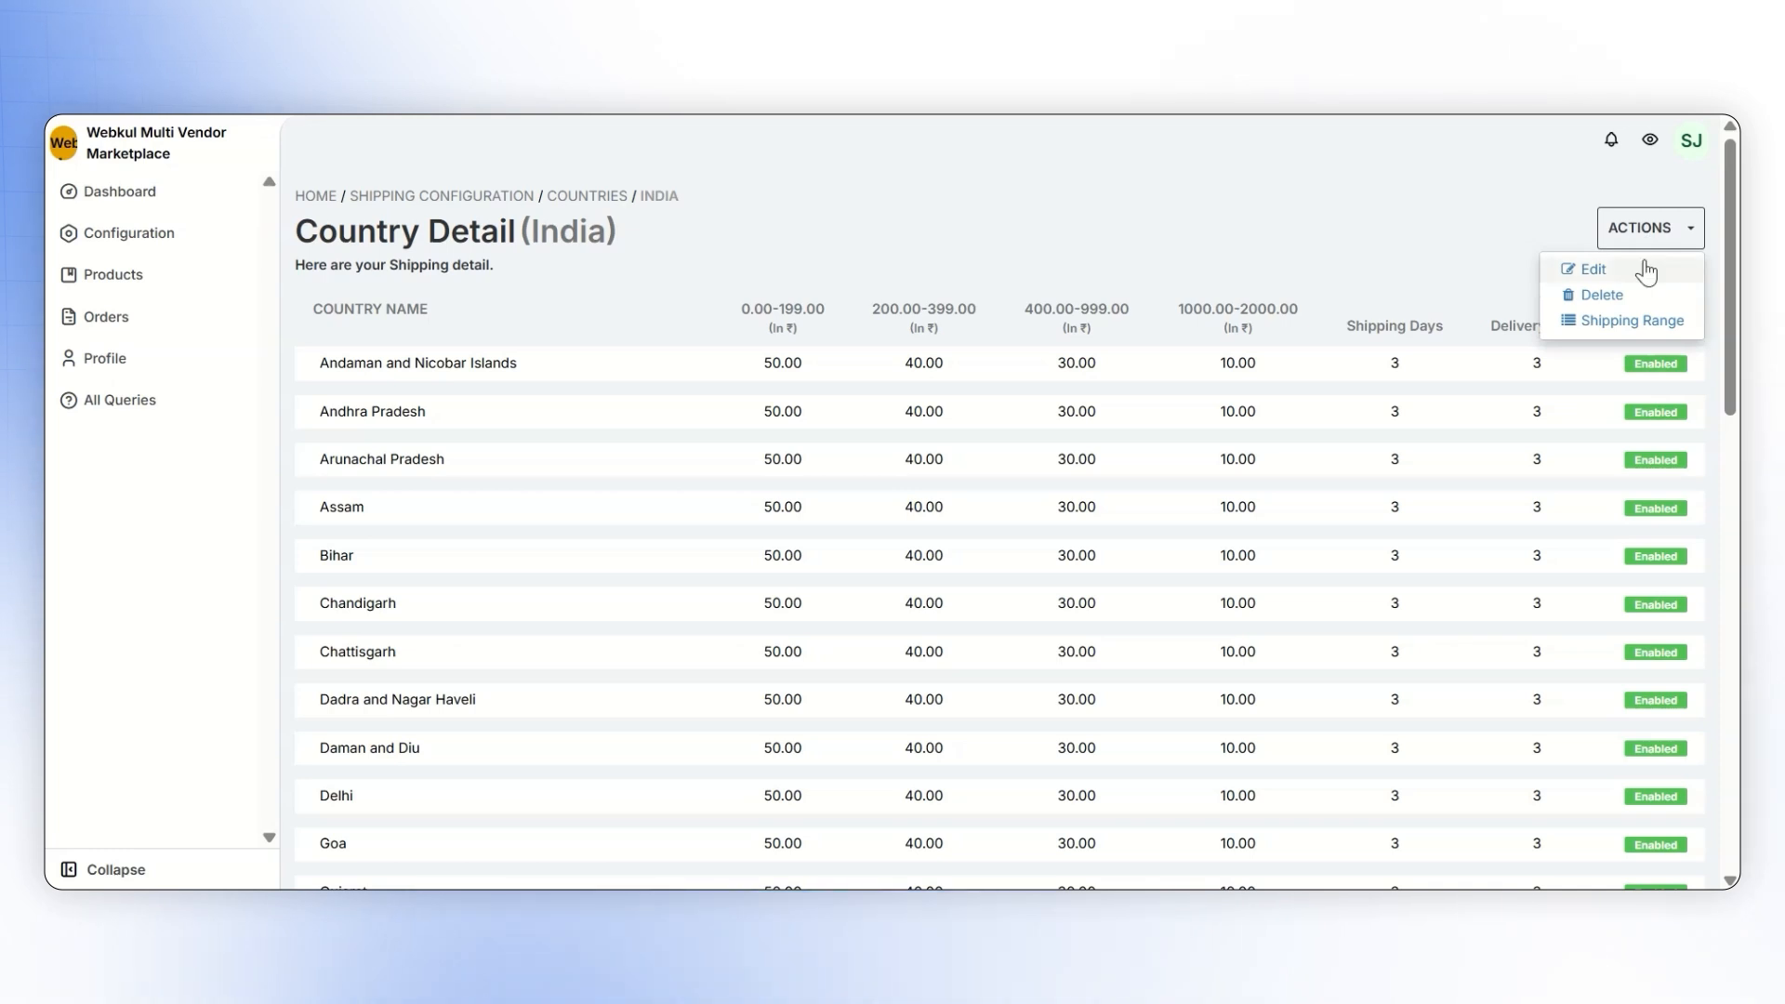
pyautogui.click(1589, 268)
pyautogui.scroll(-8, 1580, 458)
pyautogui.scroll(-15, 1580, 465)
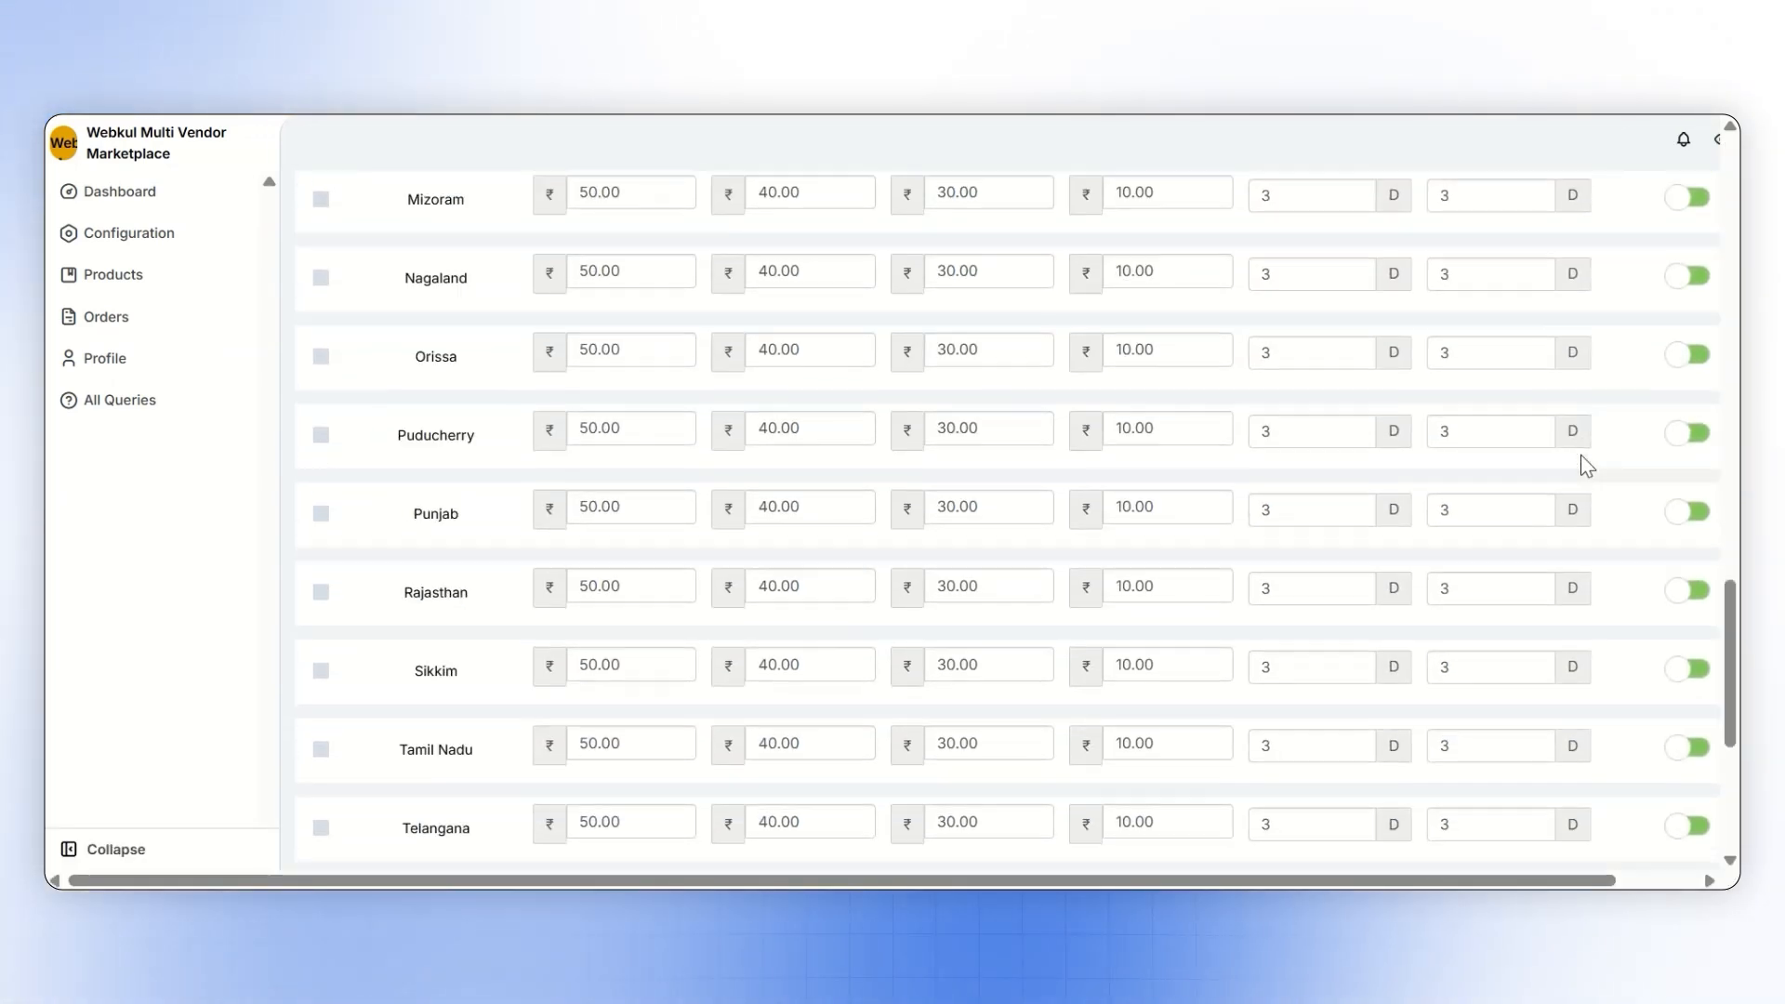
pyautogui.click(322, 775)
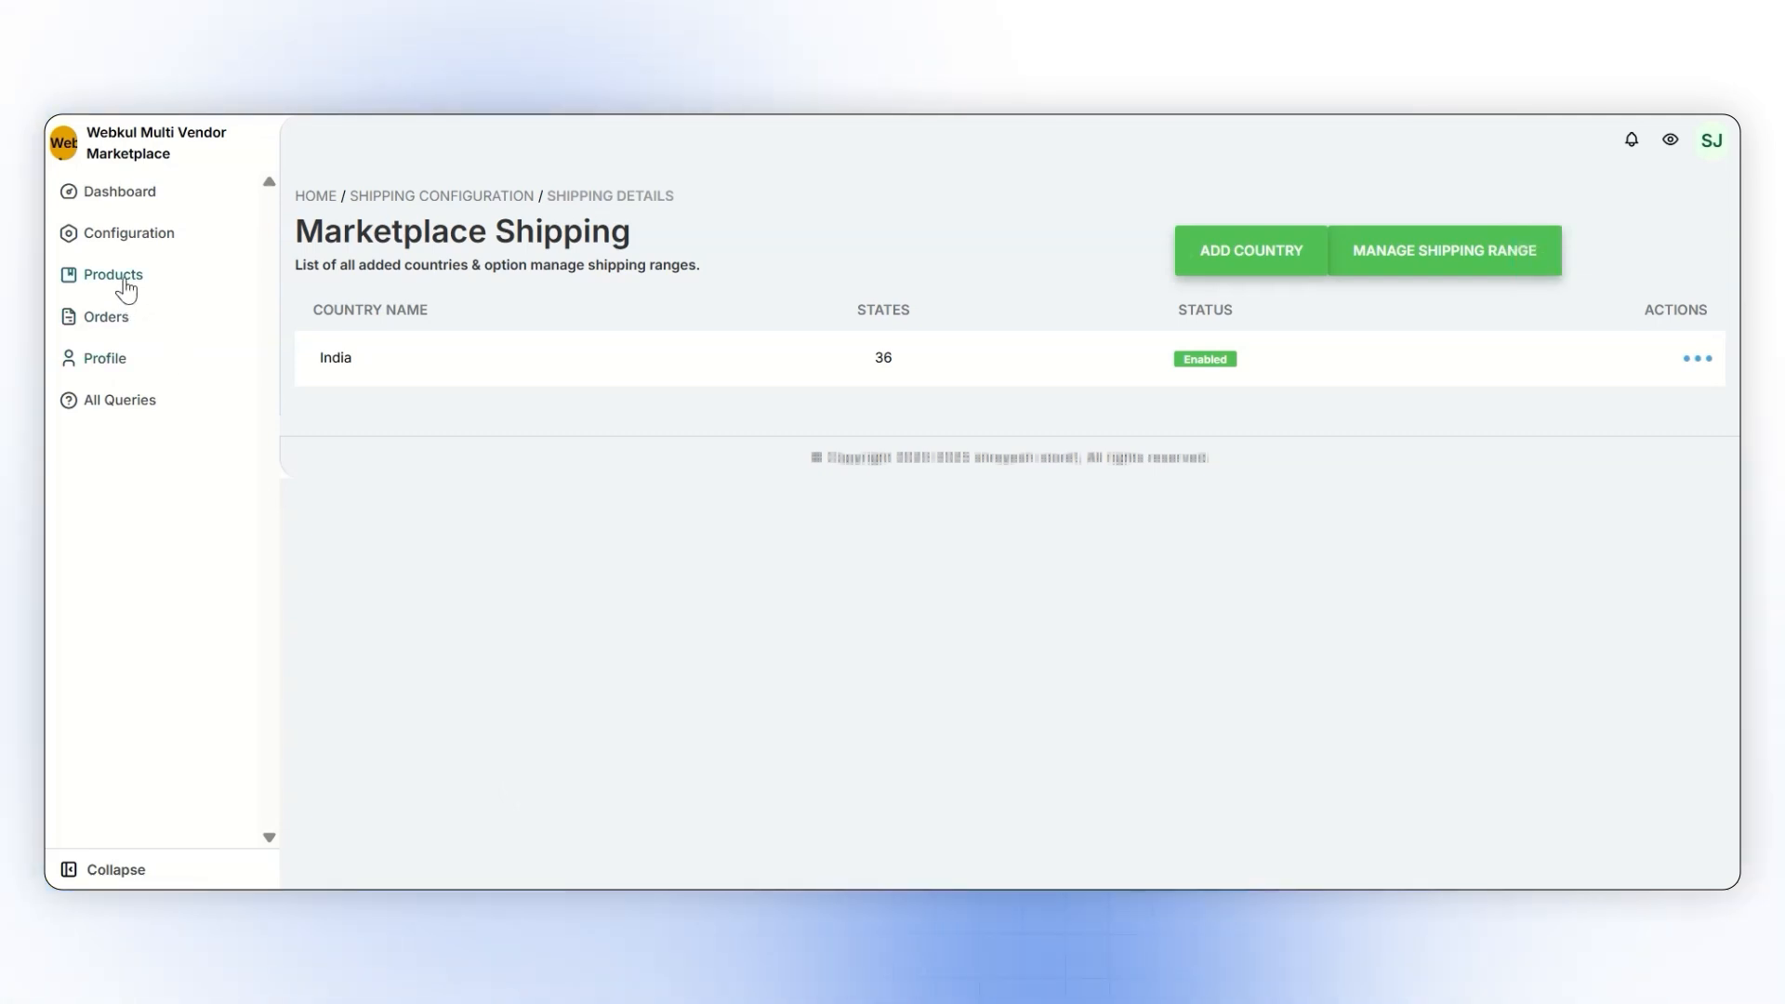
# Start a new product from the seller's product listing and review the shipping methods available in its shipping details
pyautogui.click(165, 322)
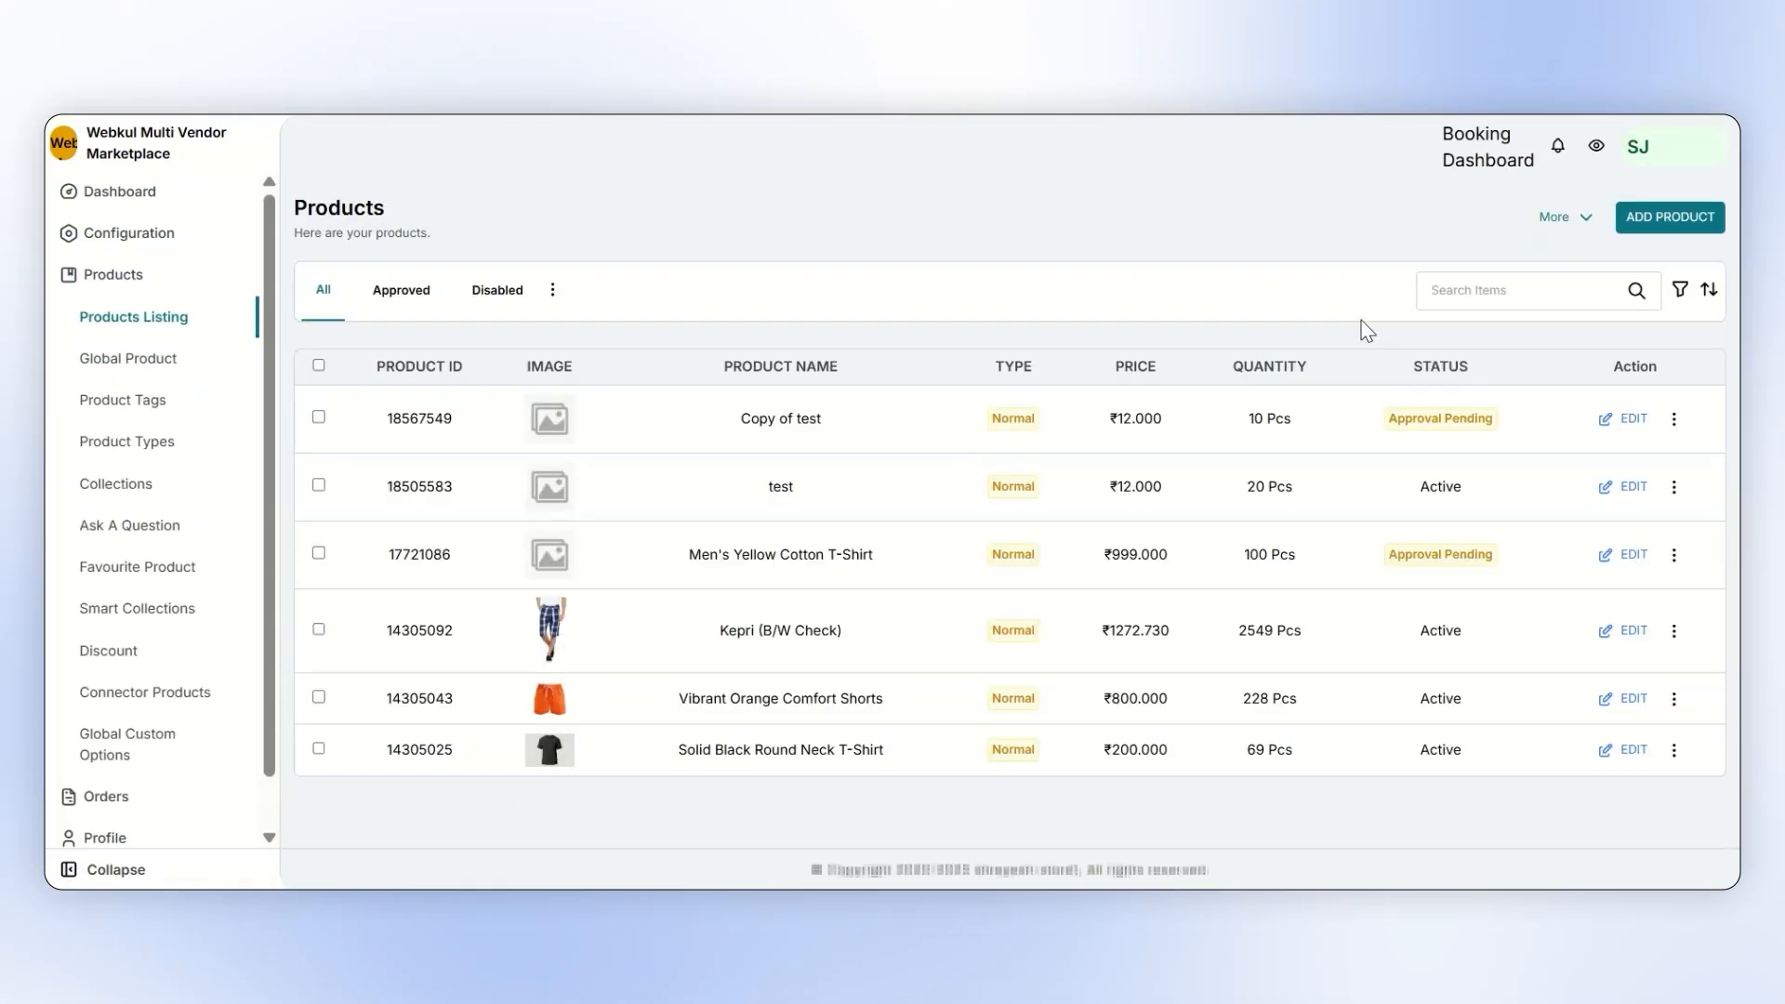
pyautogui.click(1664, 220)
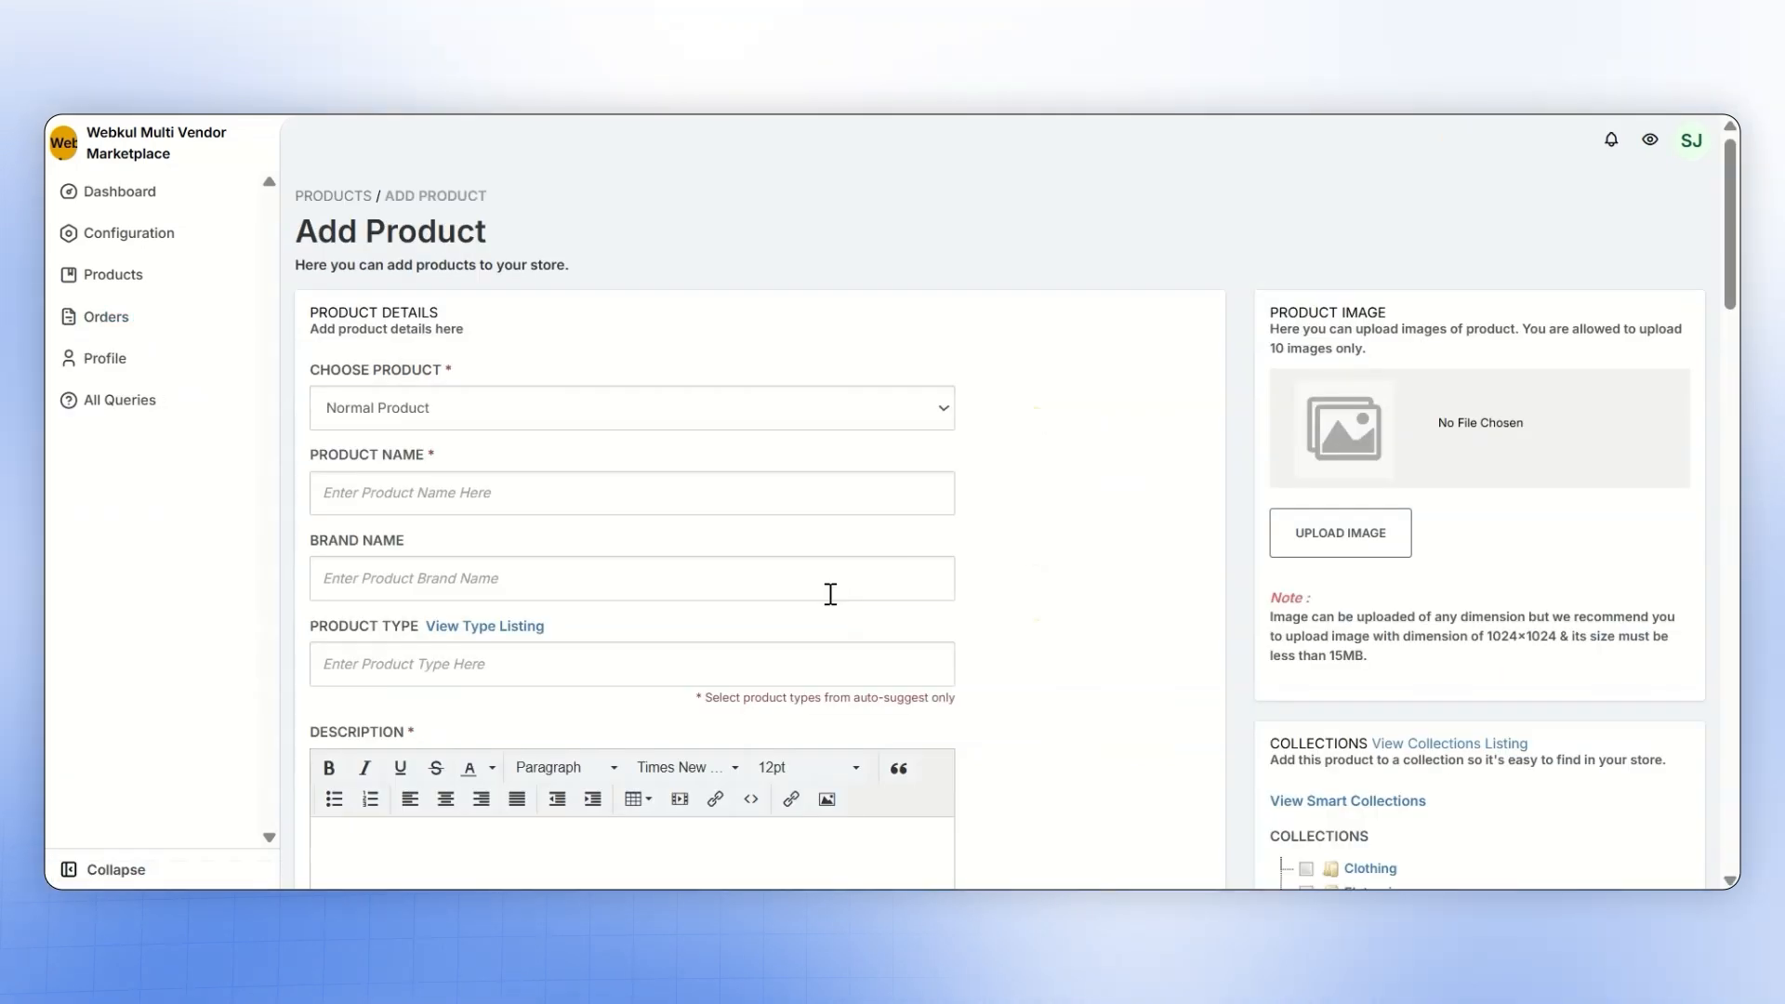
pyautogui.scroll(-10, 830, 593)
pyautogui.scroll(-3, 830, 593)
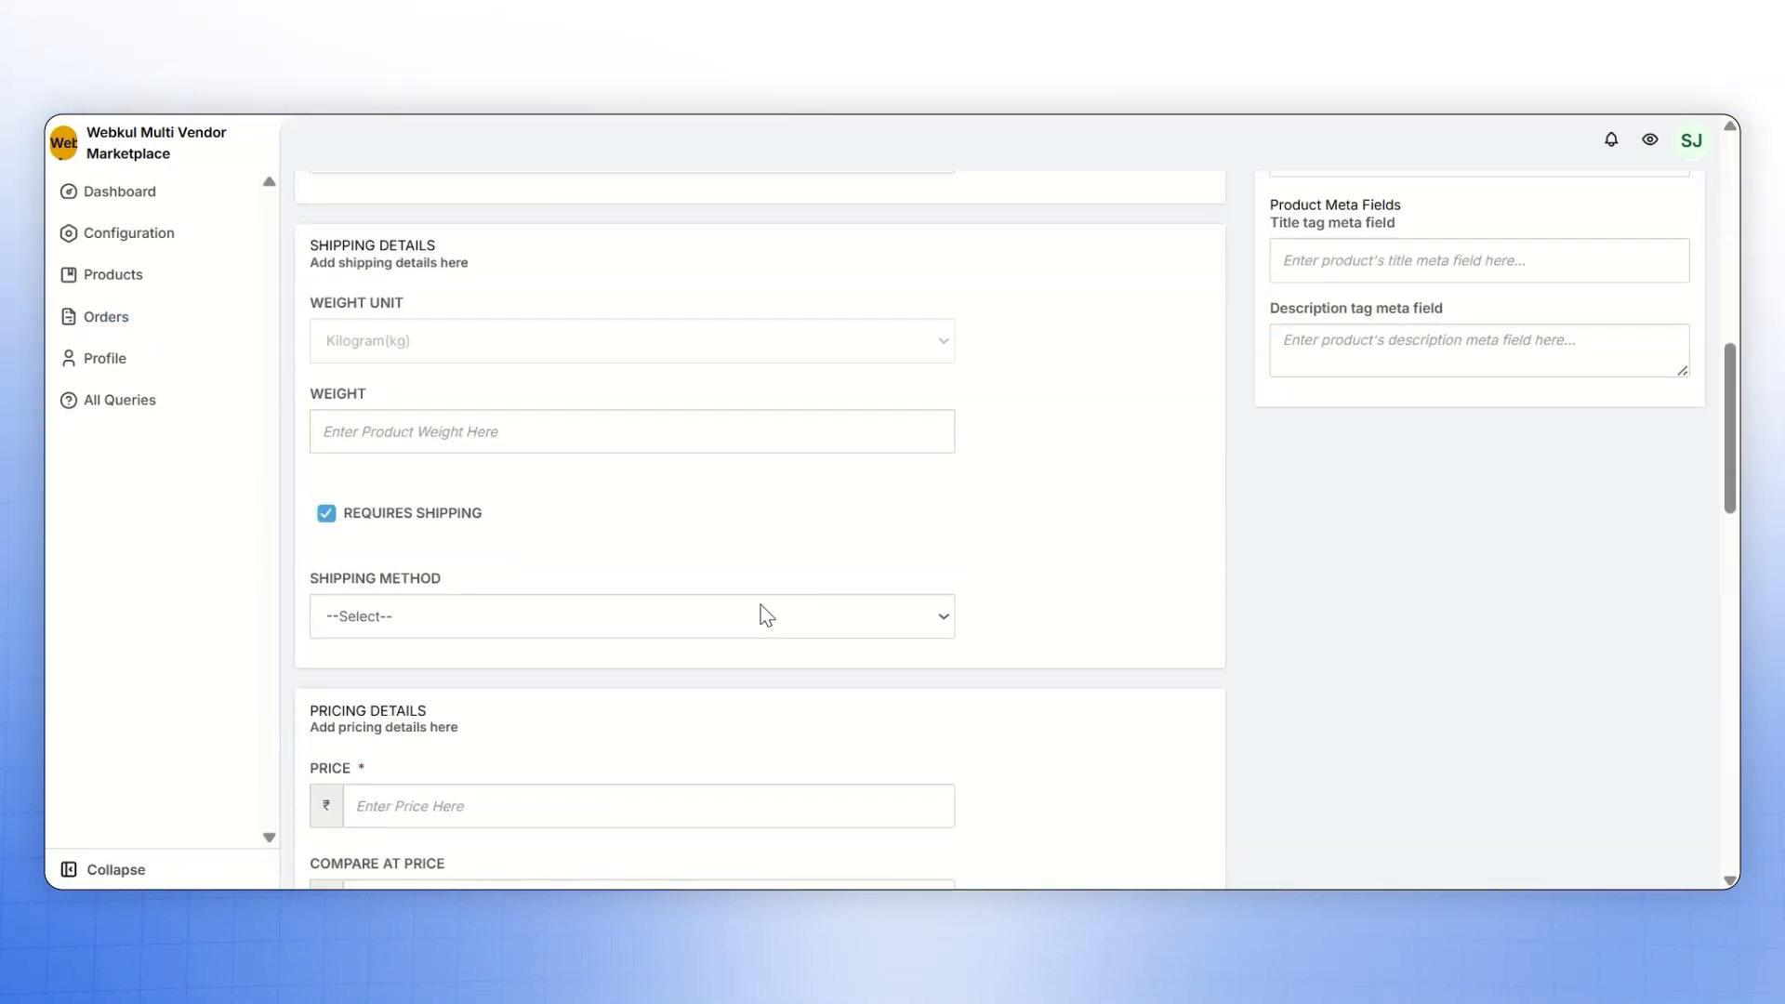
pyautogui.click(764, 617)
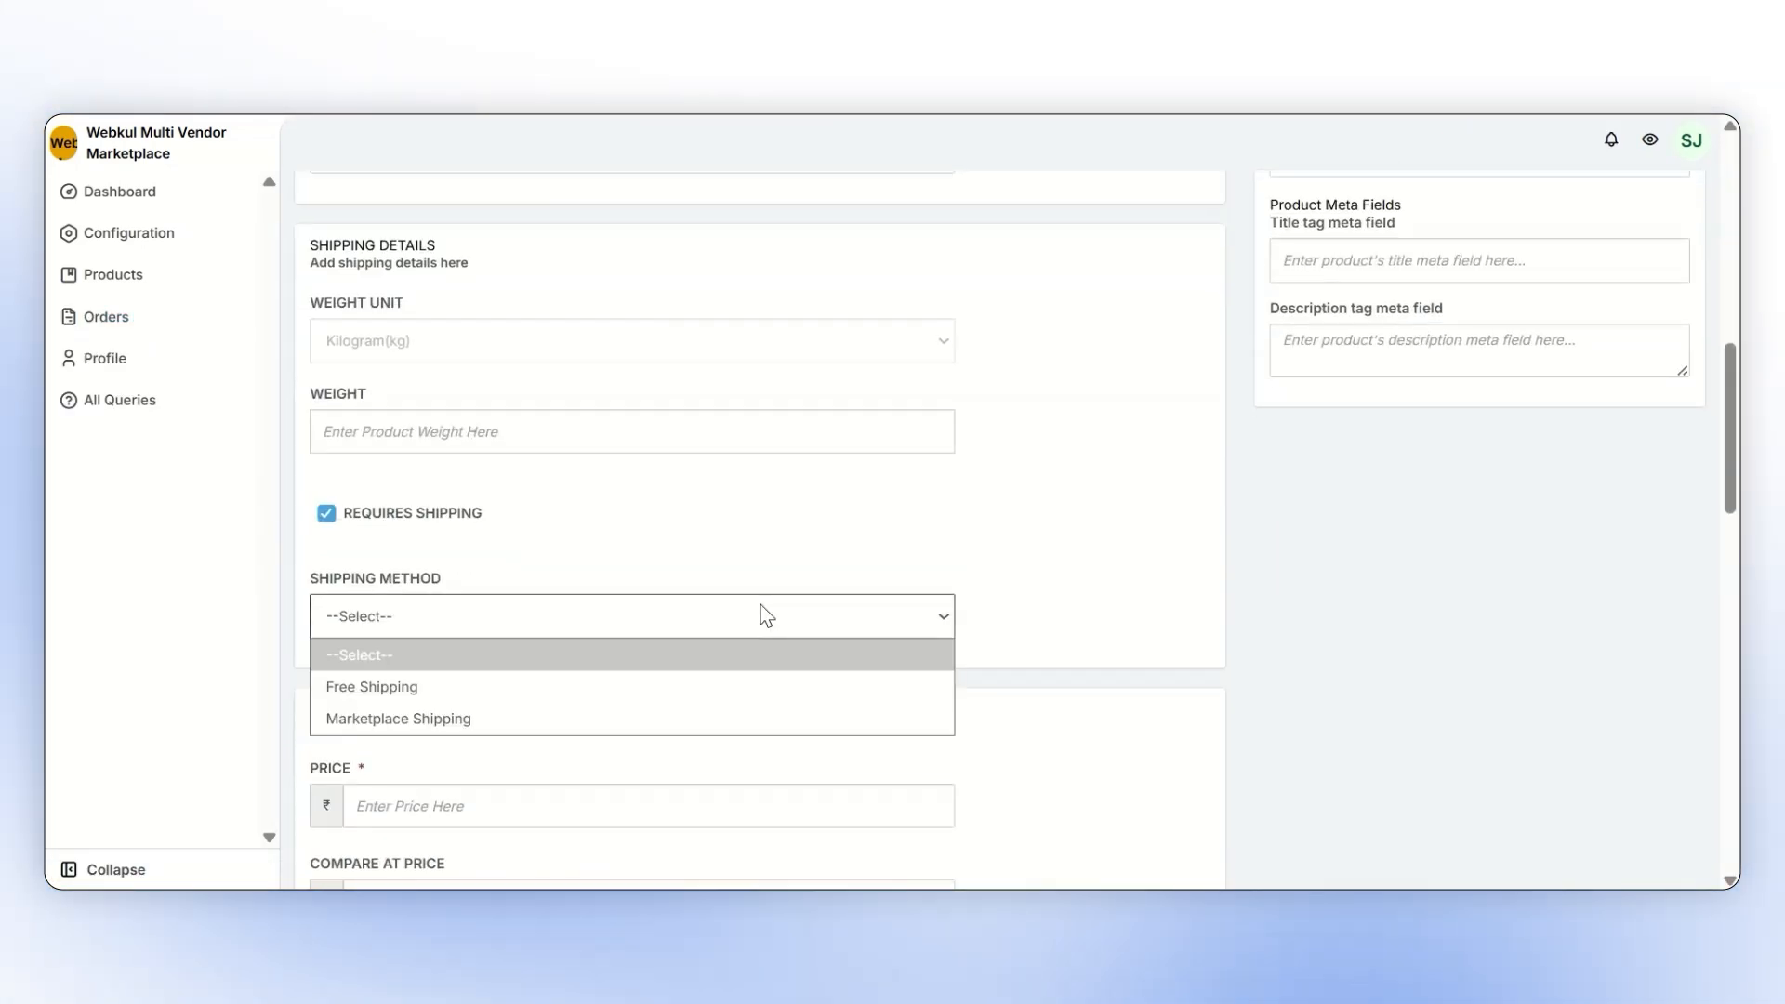
pyautogui.click(764, 616)
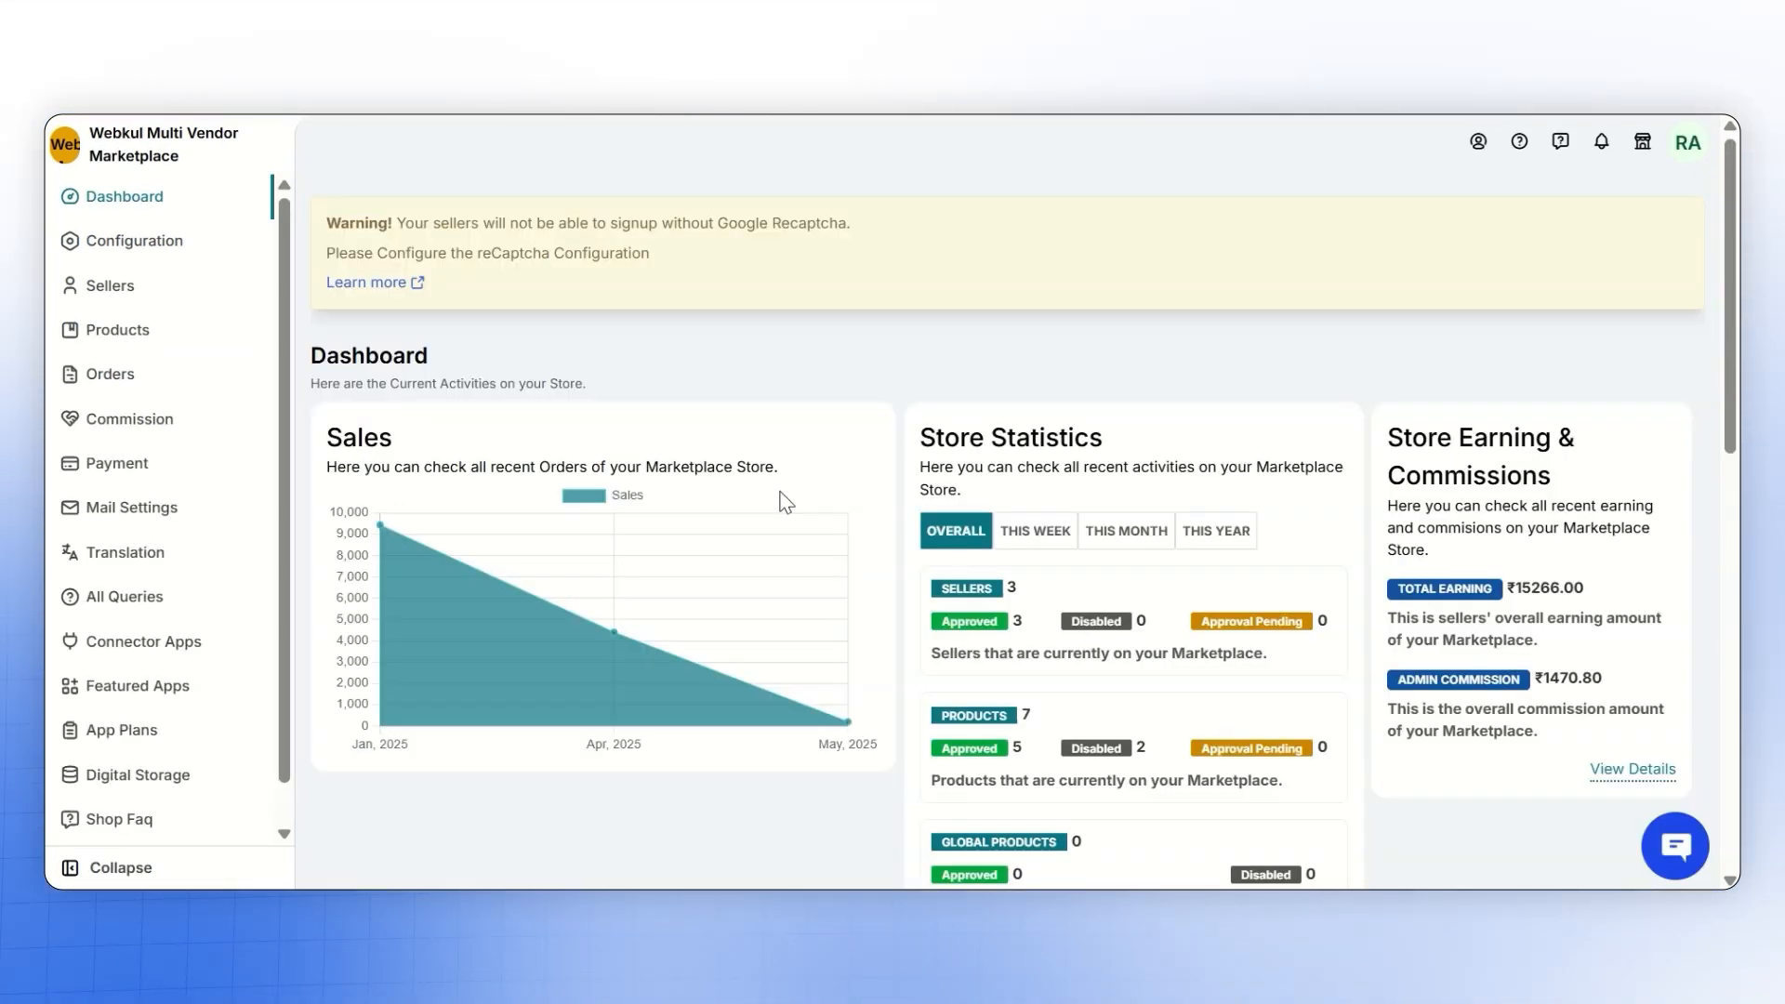
# In the admin panel's Marketplace Shipping Configuration, choose Create Multiple Shipping, keep the shipping choice on CHECKOUT, and save the configuration
pyautogui.click(221, 249)
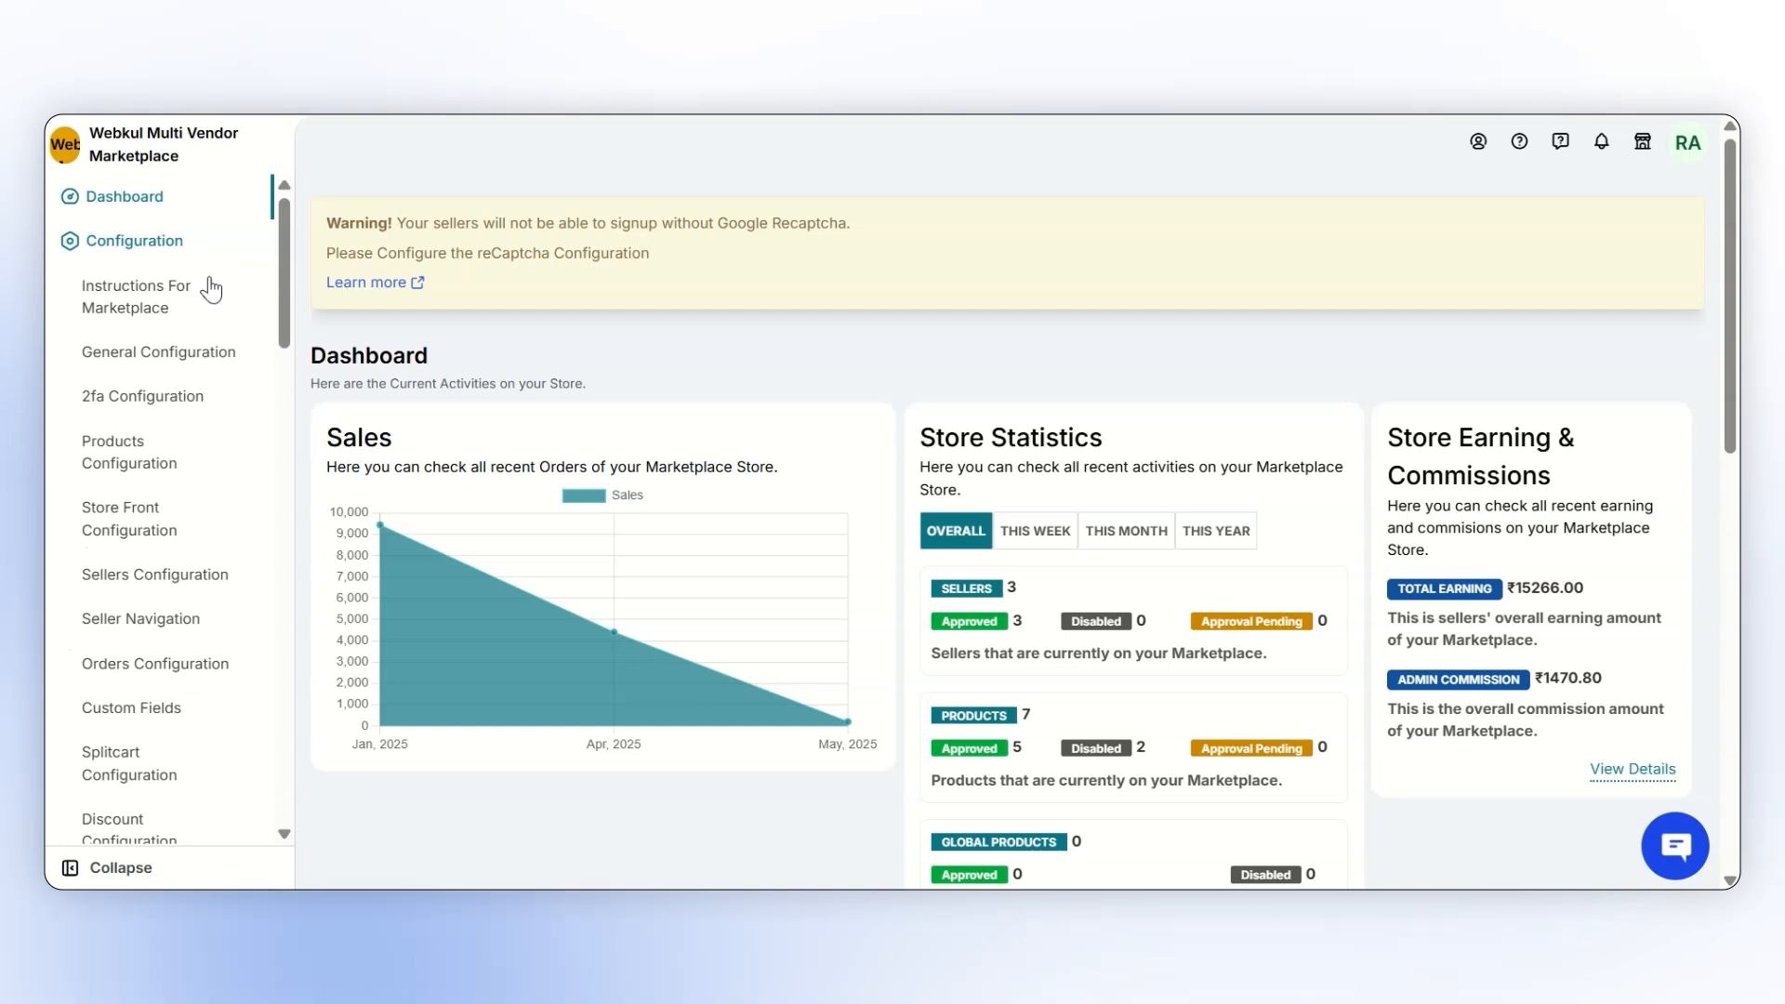
pyautogui.scroll(-2, 179, 521)
pyautogui.scroll(-2, 180, 558)
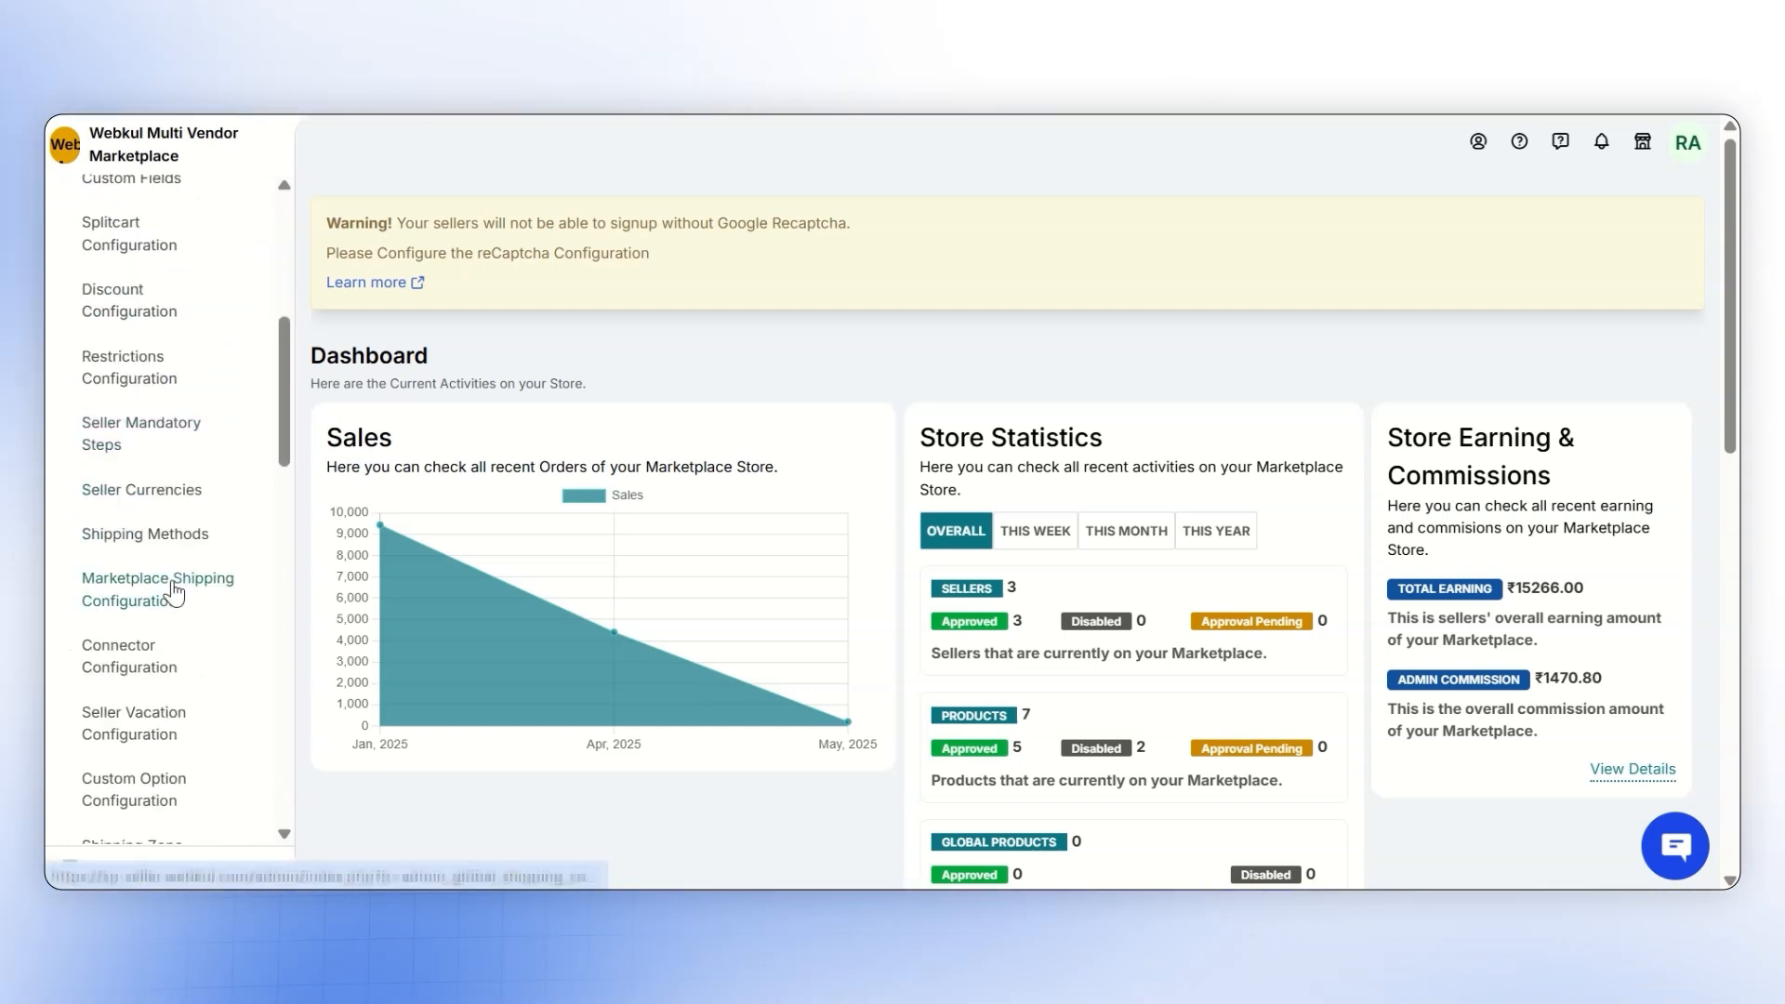
pyautogui.click(174, 592)
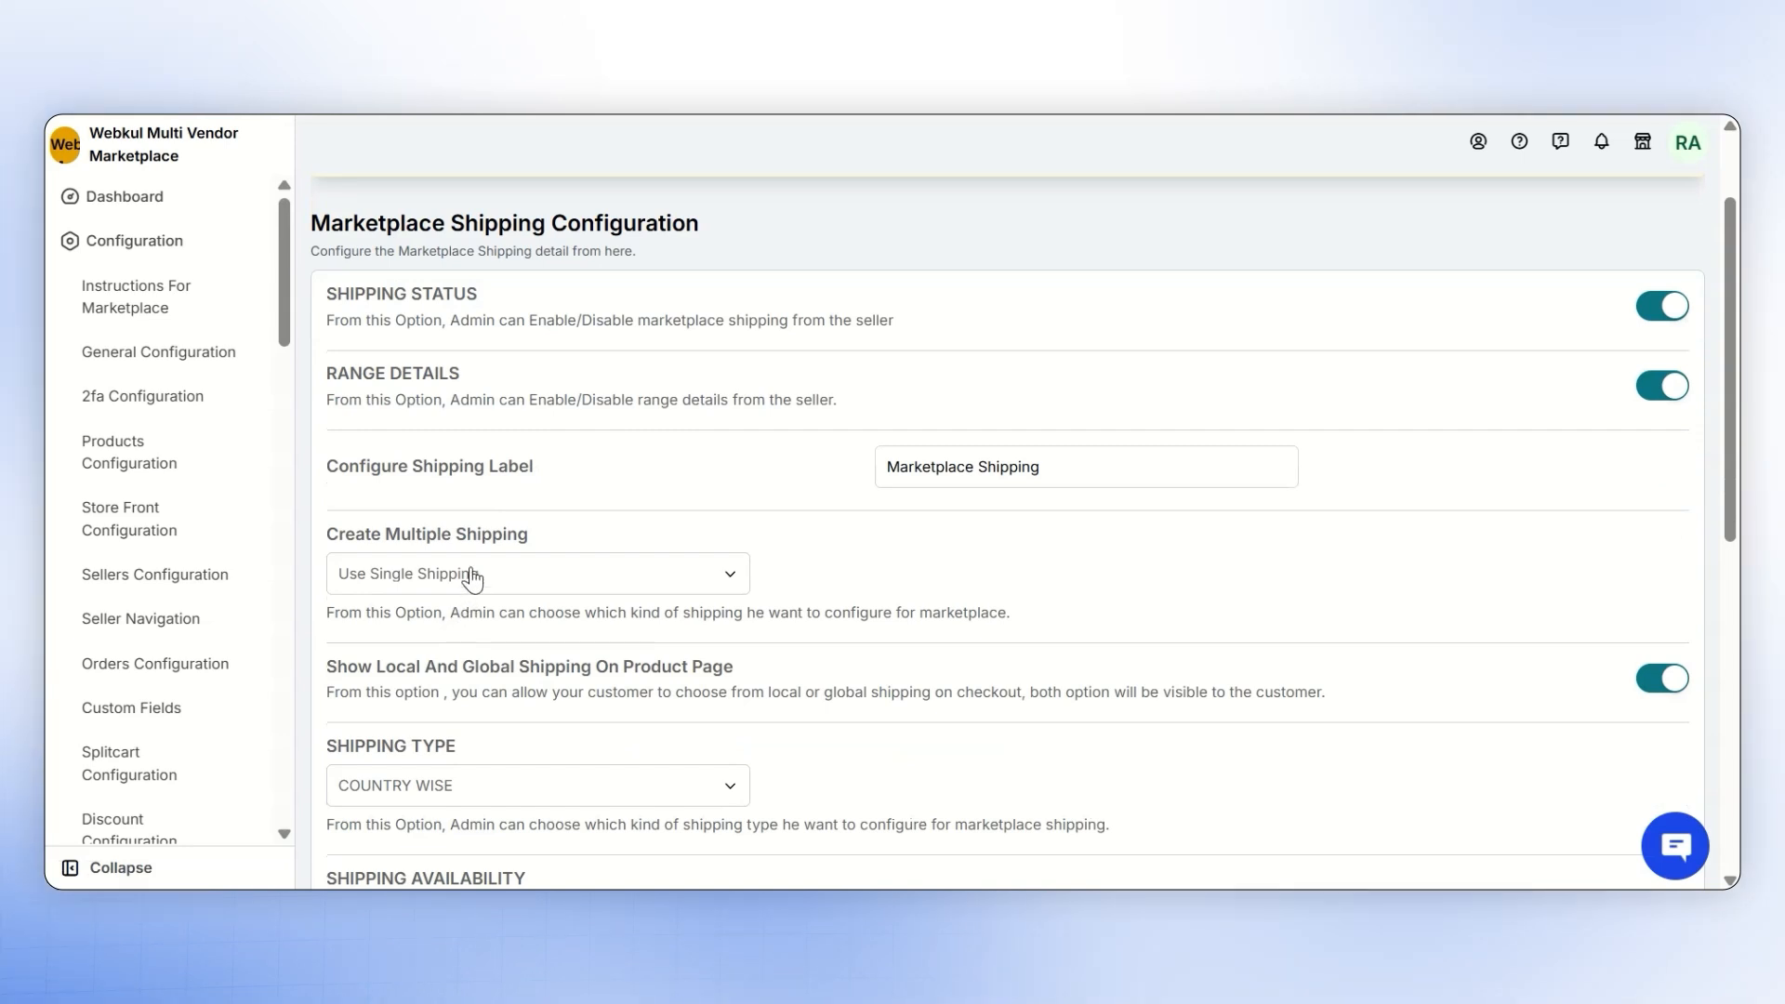
pyautogui.click(472, 579)
pyautogui.click(471, 635)
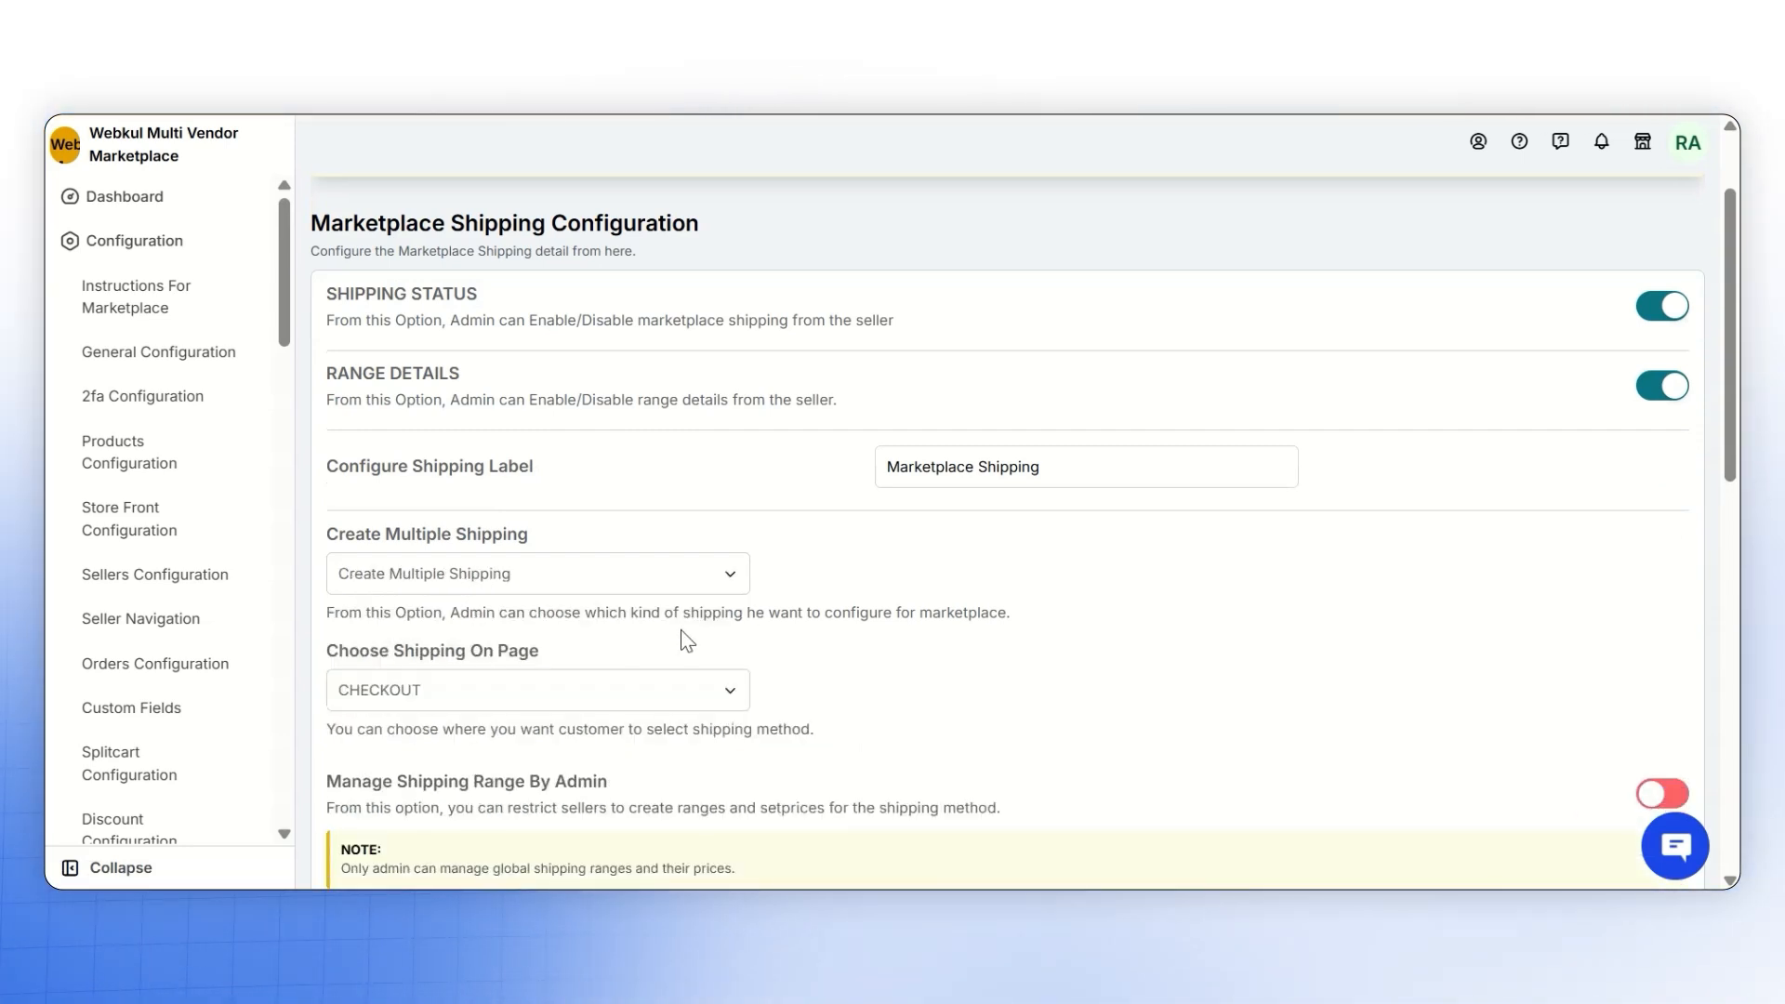
pyautogui.click(610, 705)
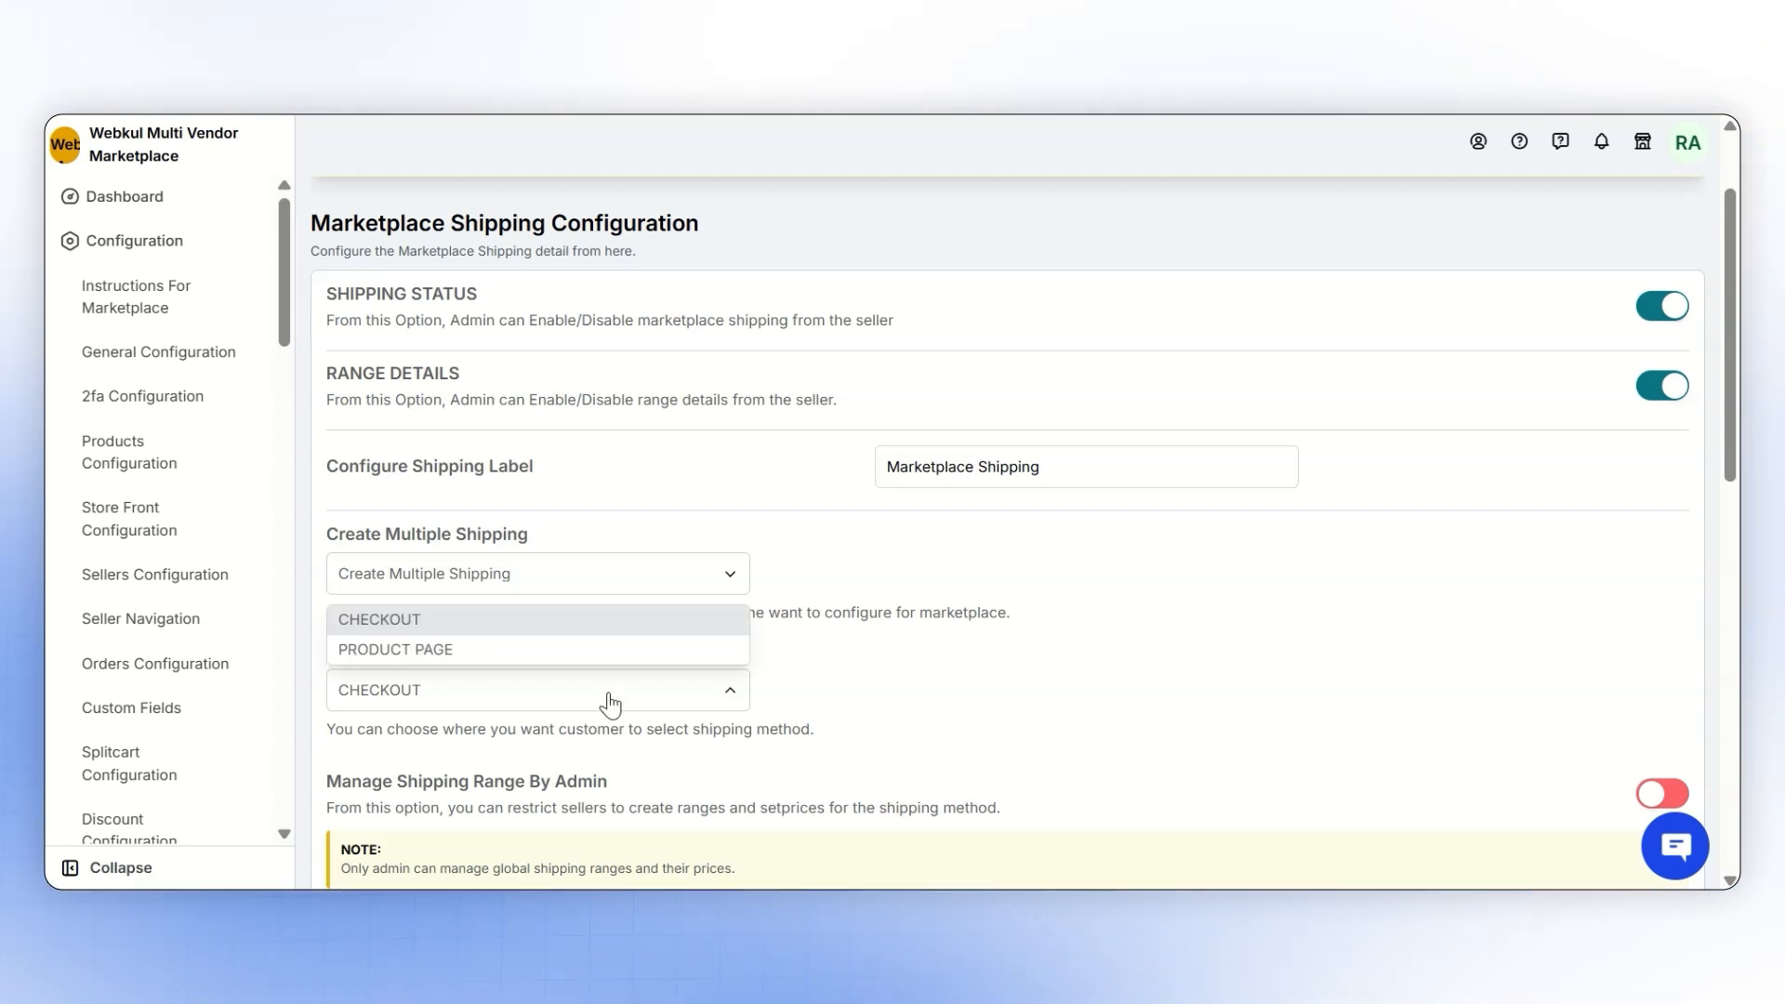
pyautogui.click(610, 704)
pyautogui.scroll(-10, 609, 705)
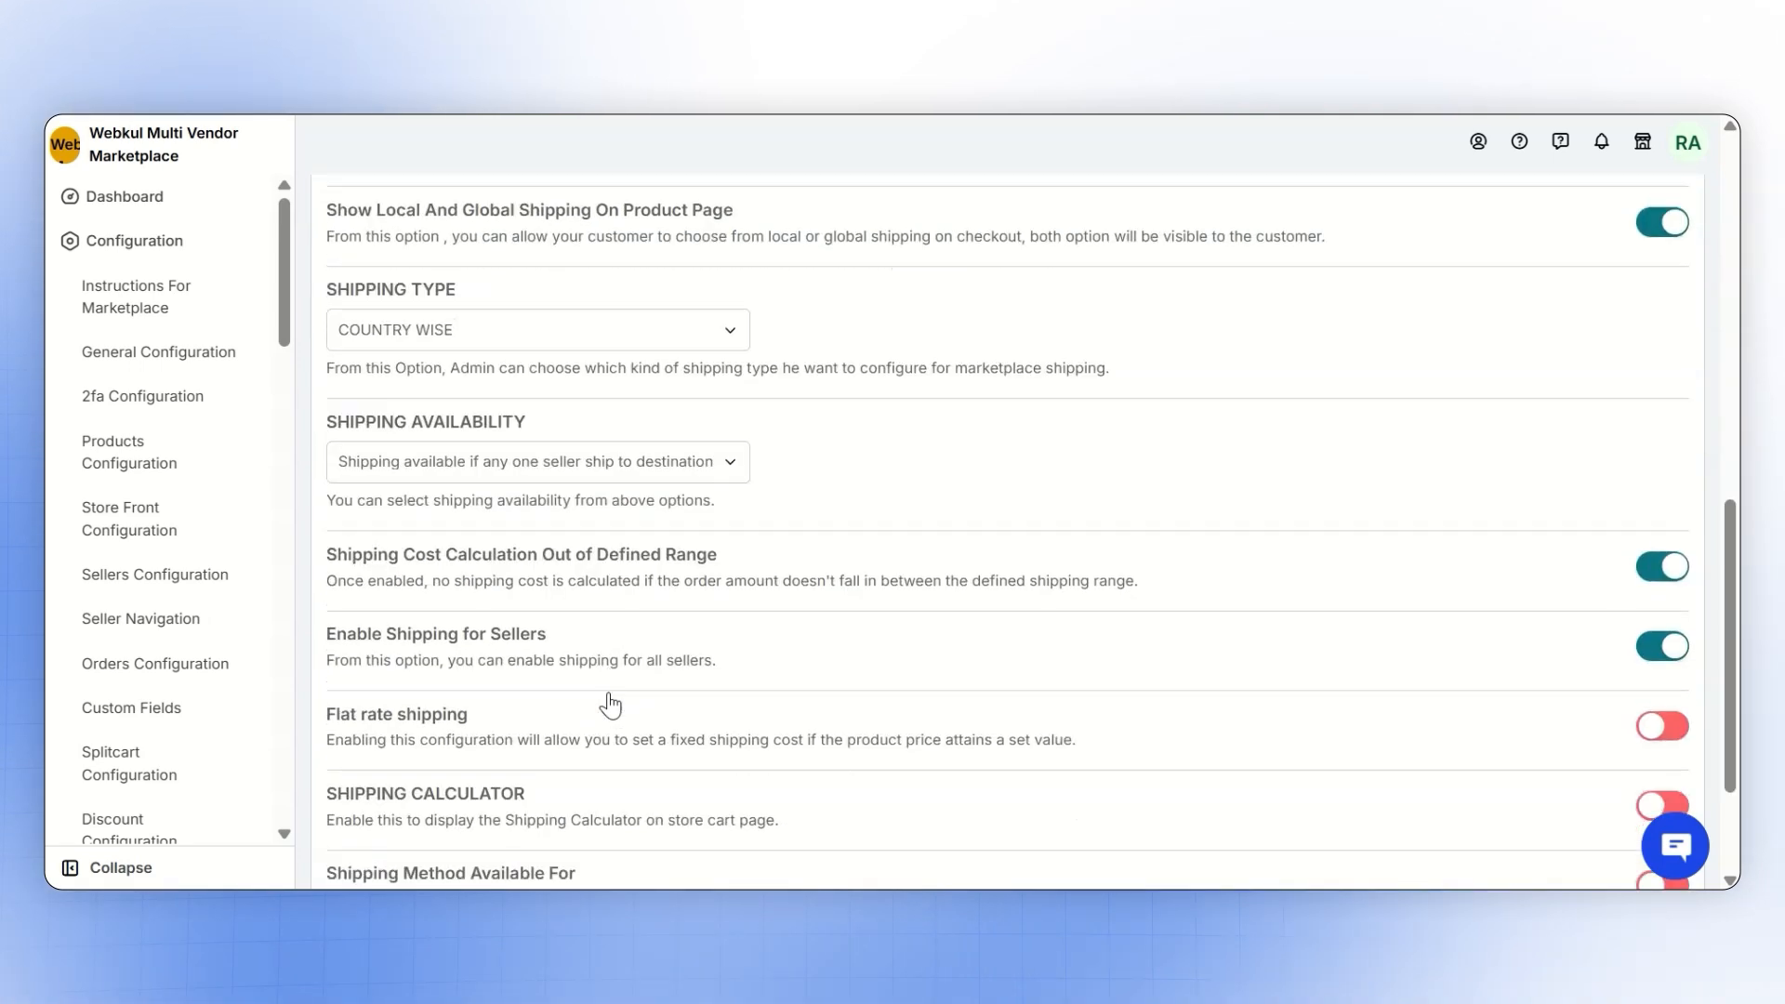
pyautogui.click(409, 818)
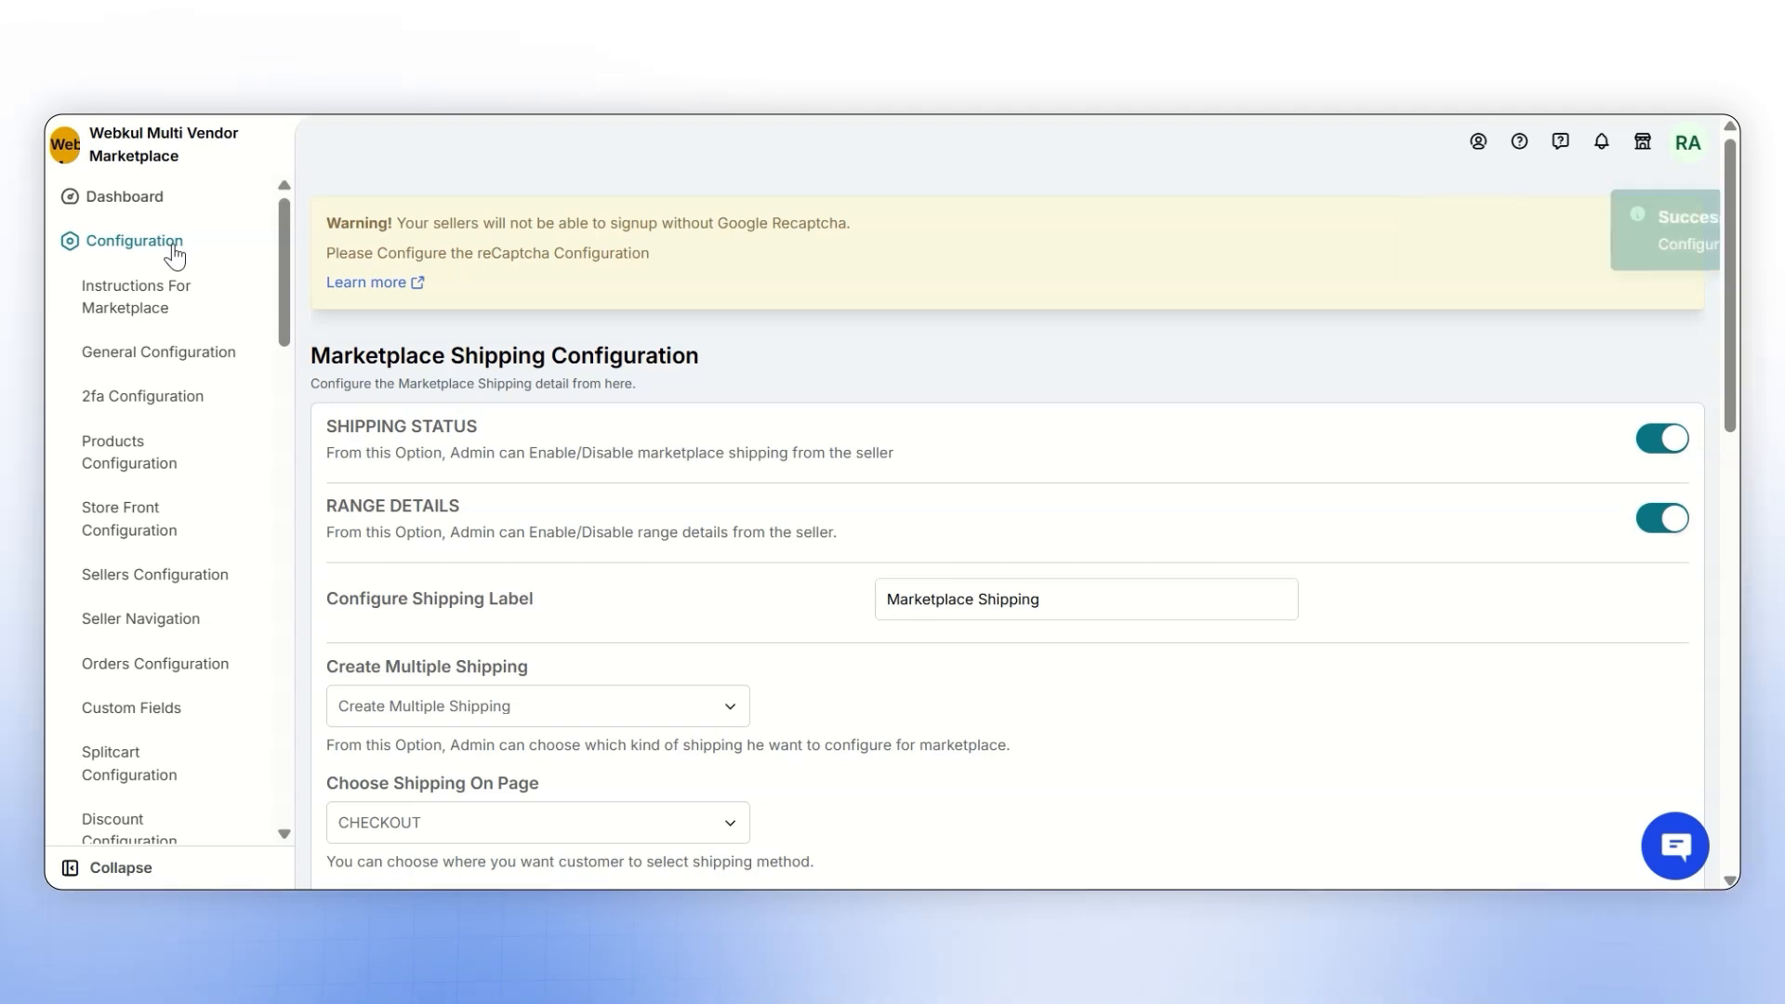
# Open the admin's shipping method list, try adding a Standard method with a 3-day turnaround time, and check the Quick Shipping method's available actions
pyautogui.scroll(-3, 174, 415)
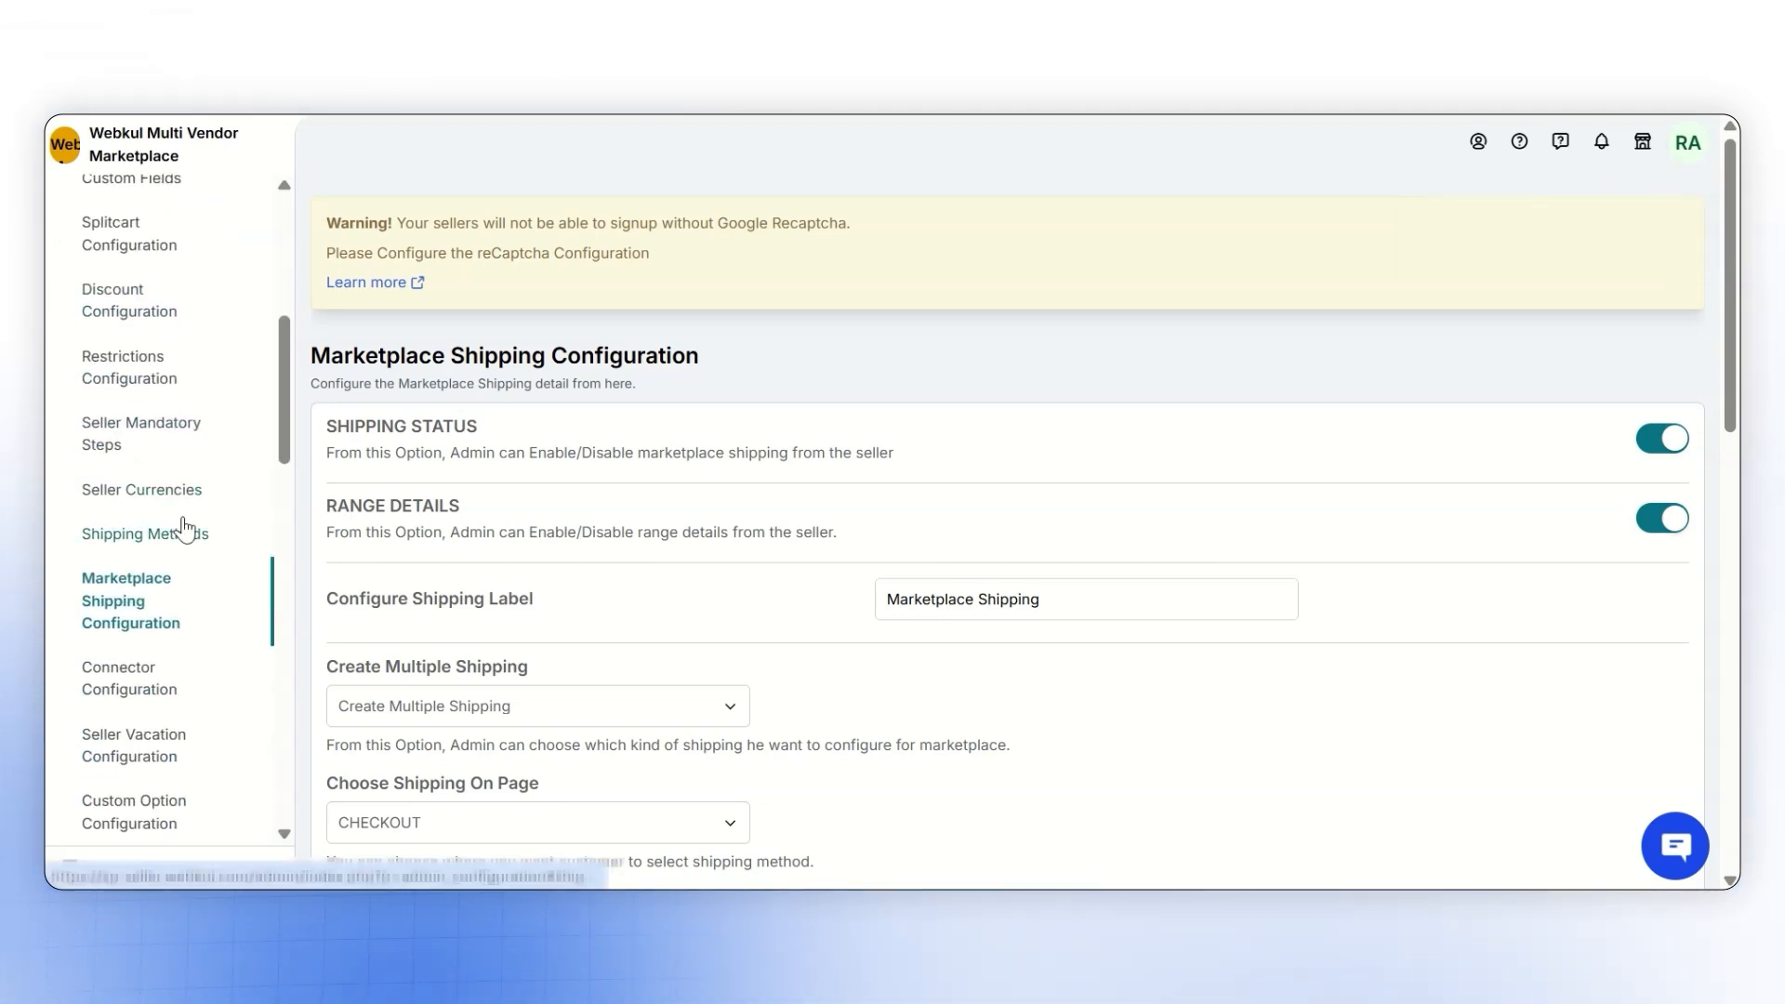
pyautogui.click(184, 531)
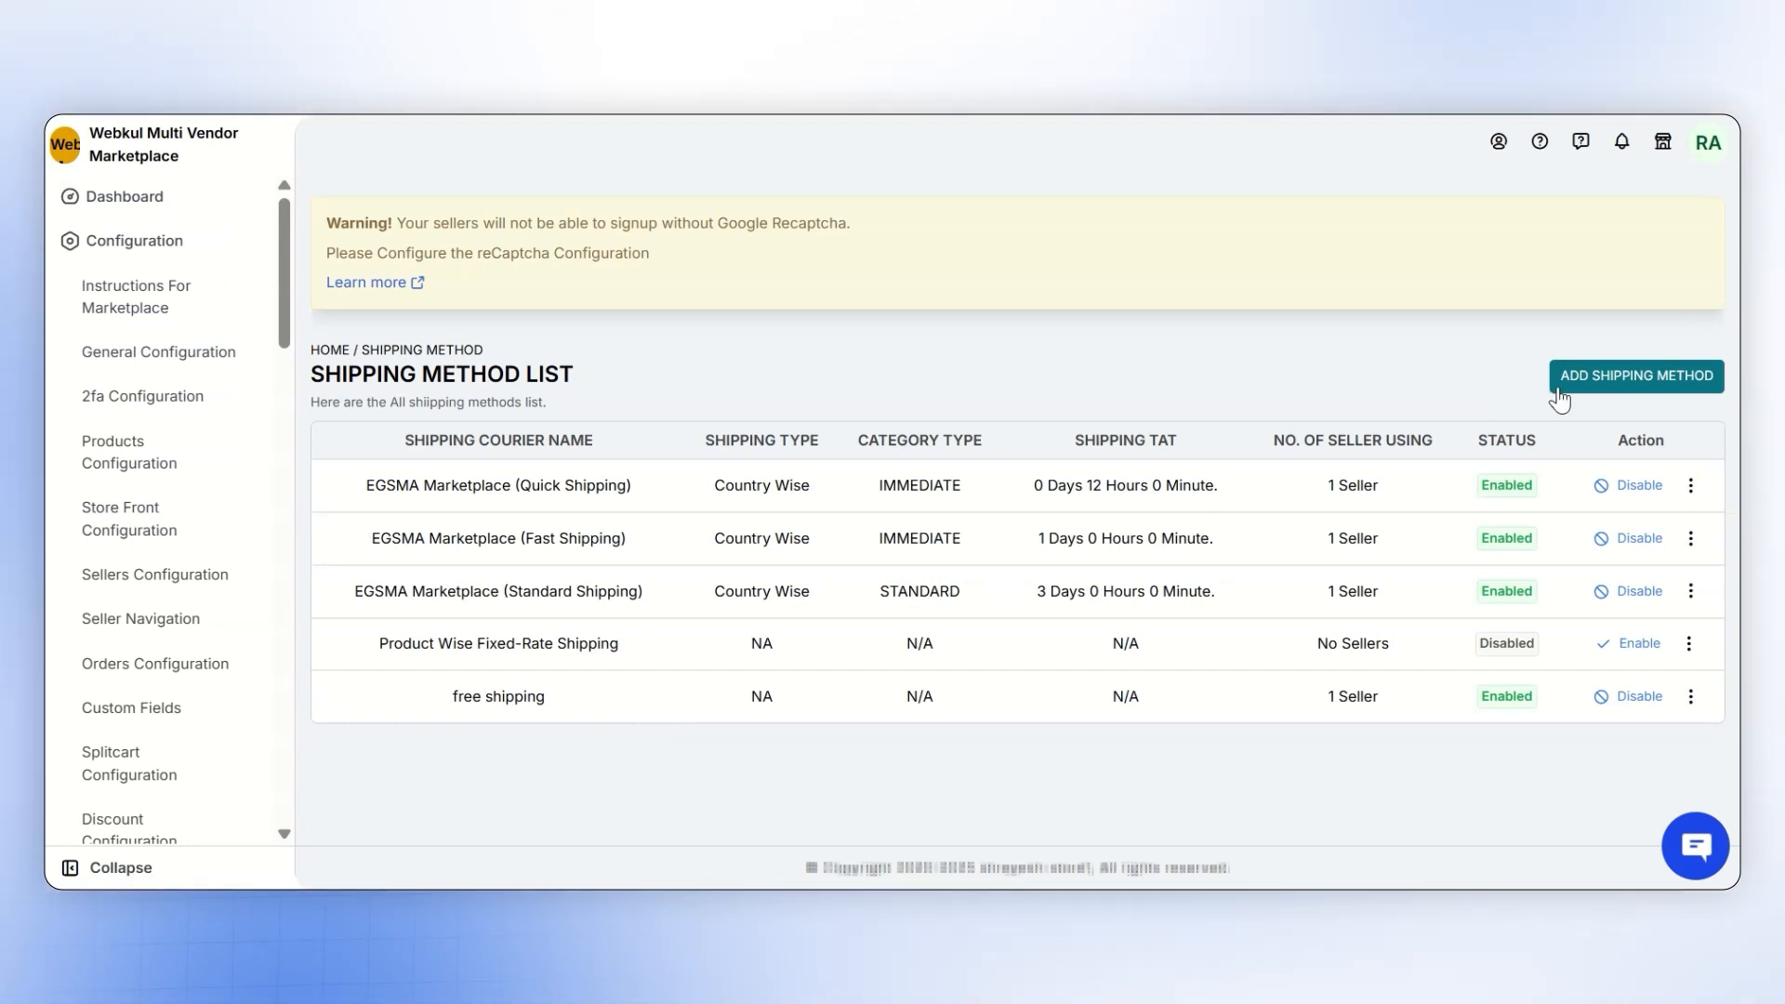
pyautogui.click(1605, 387)
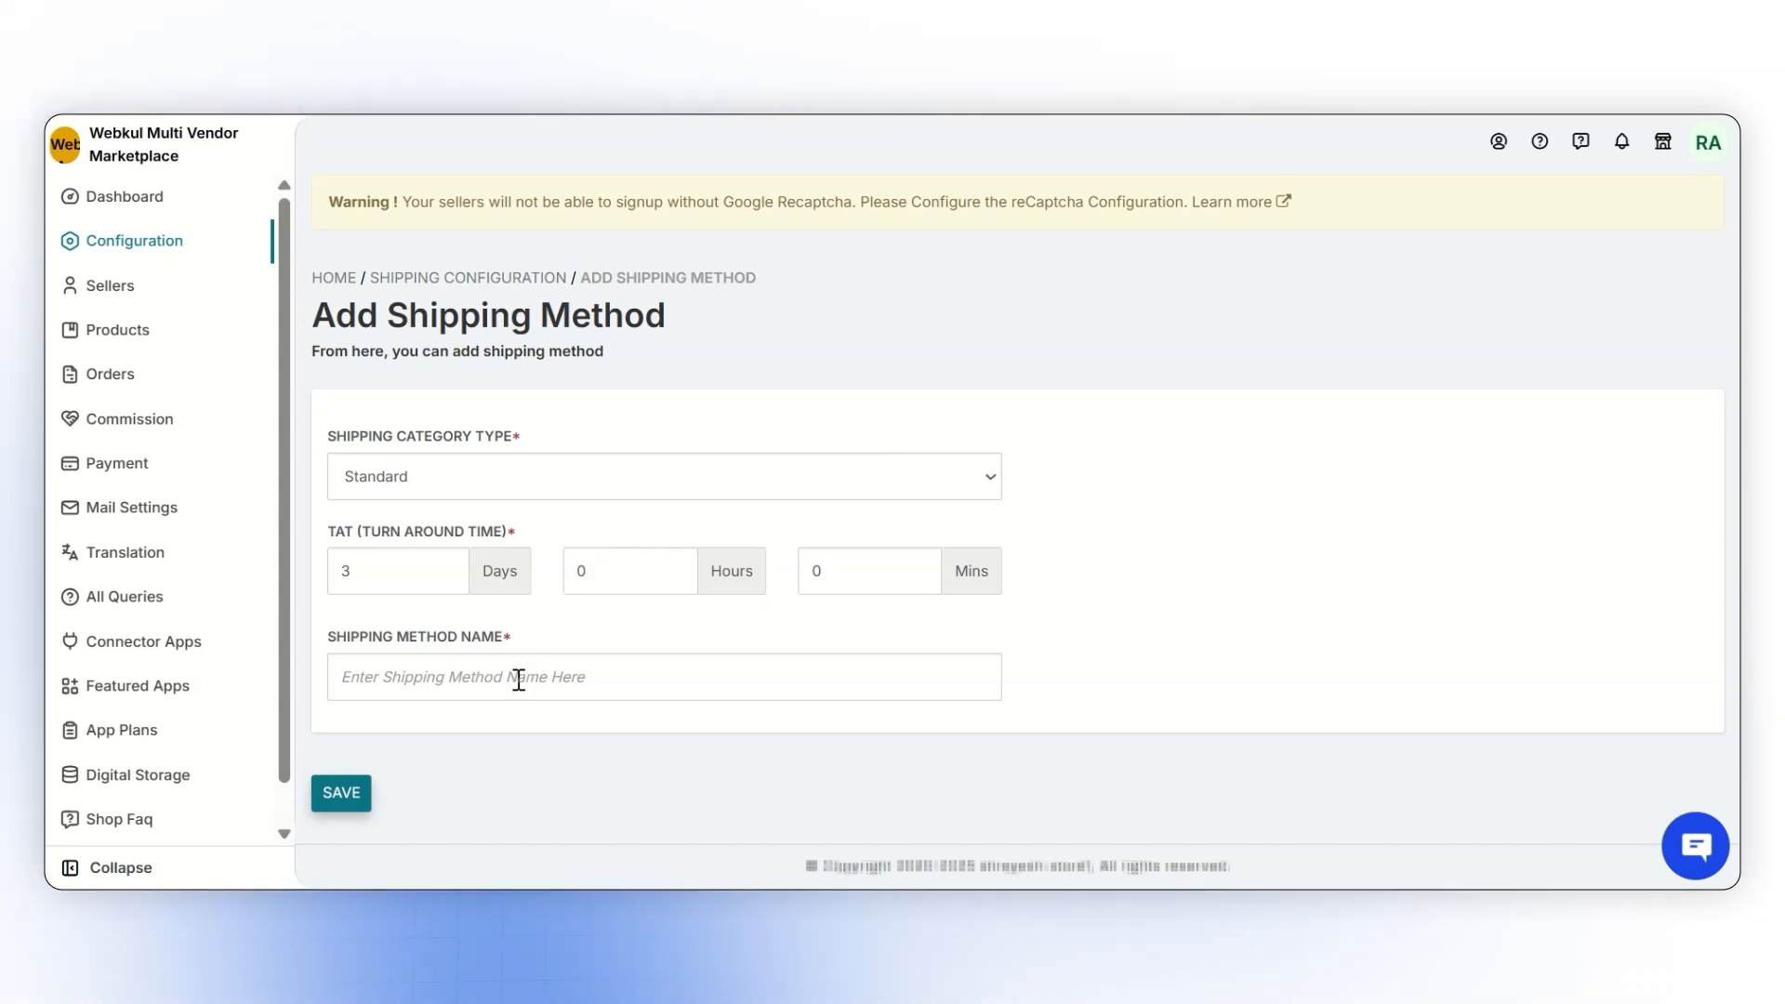
pyautogui.click(343, 791)
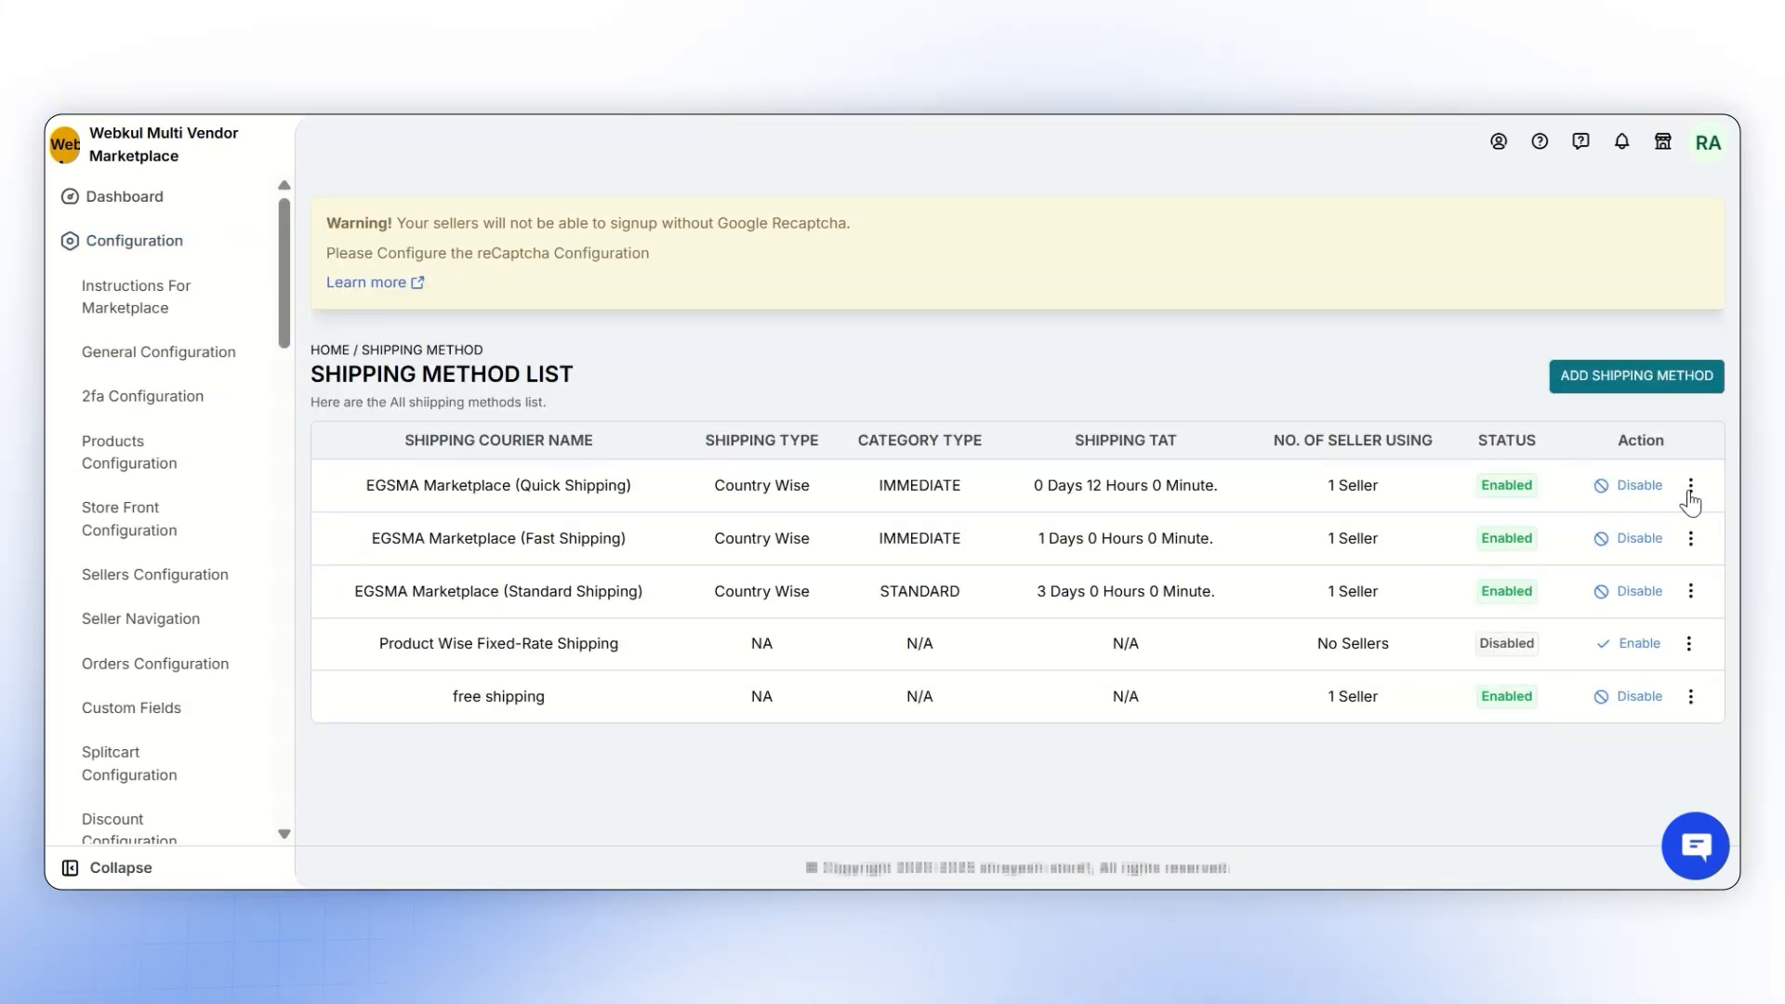
pyautogui.click(1690, 496)
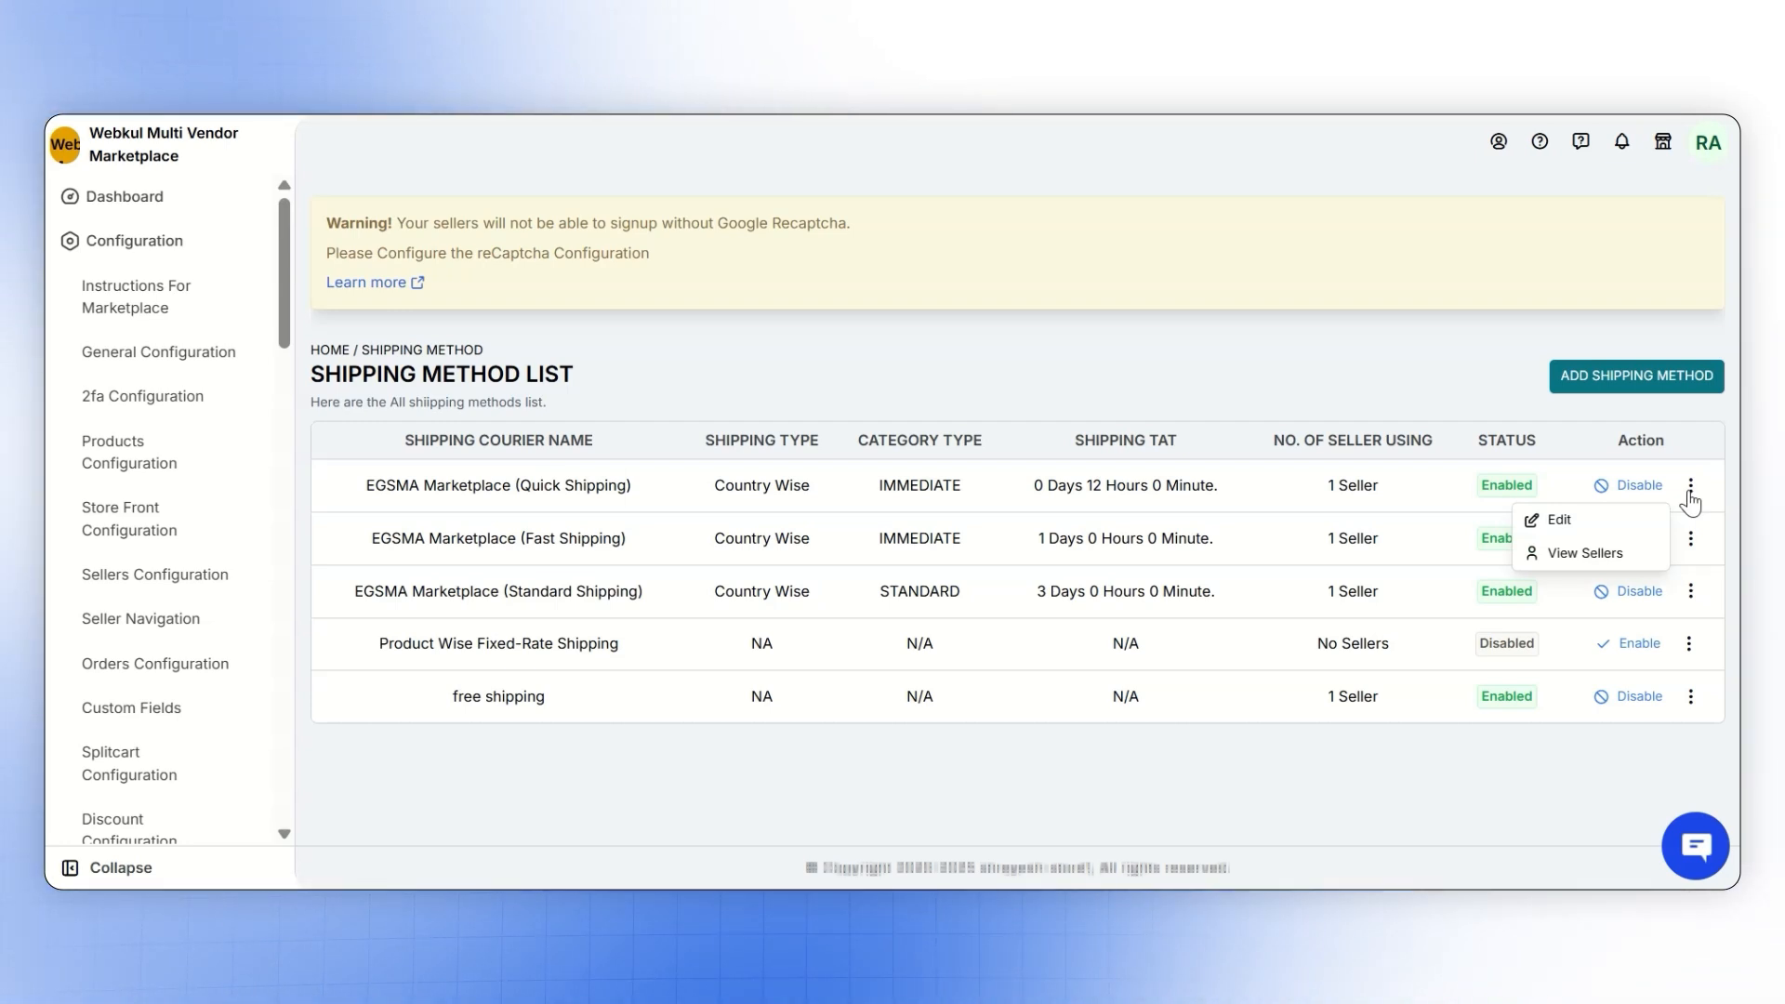
pyautogui.click(1387, 772)
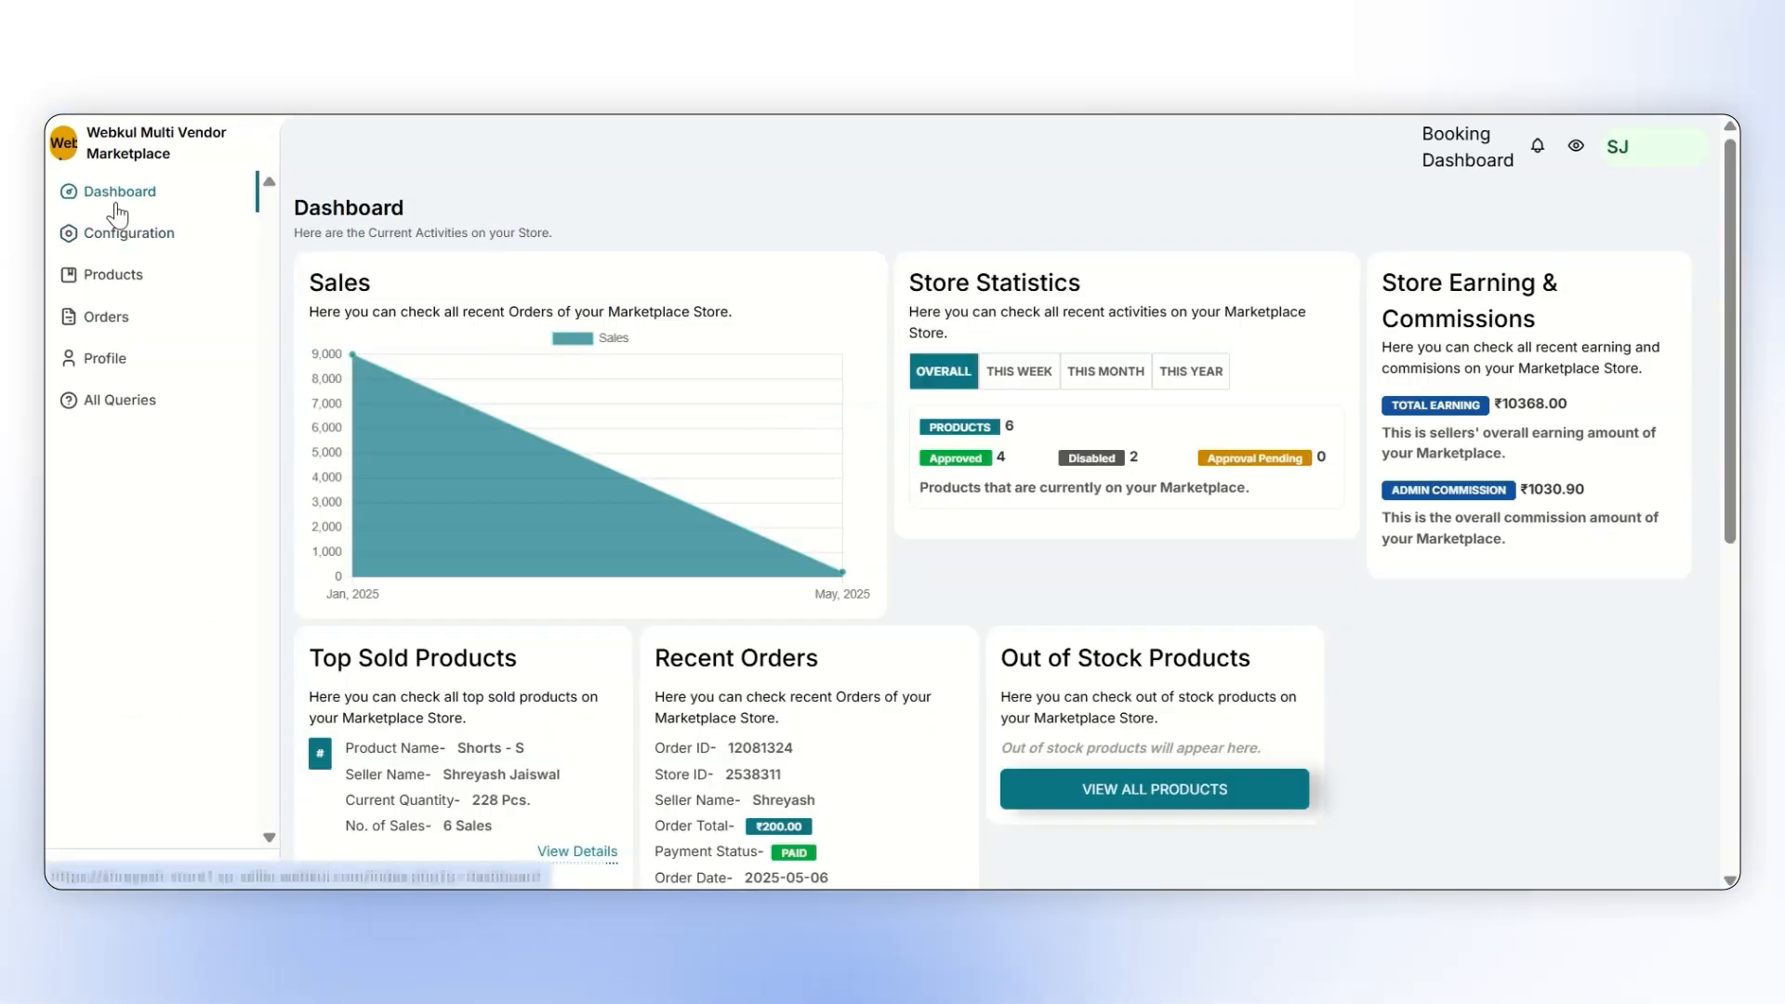
# As the seller, open EGSMA Marketplace (Standard Shipping), add a price-based shipping range from 1000 to 2000, and save it
pyautogui.click(117, 231)
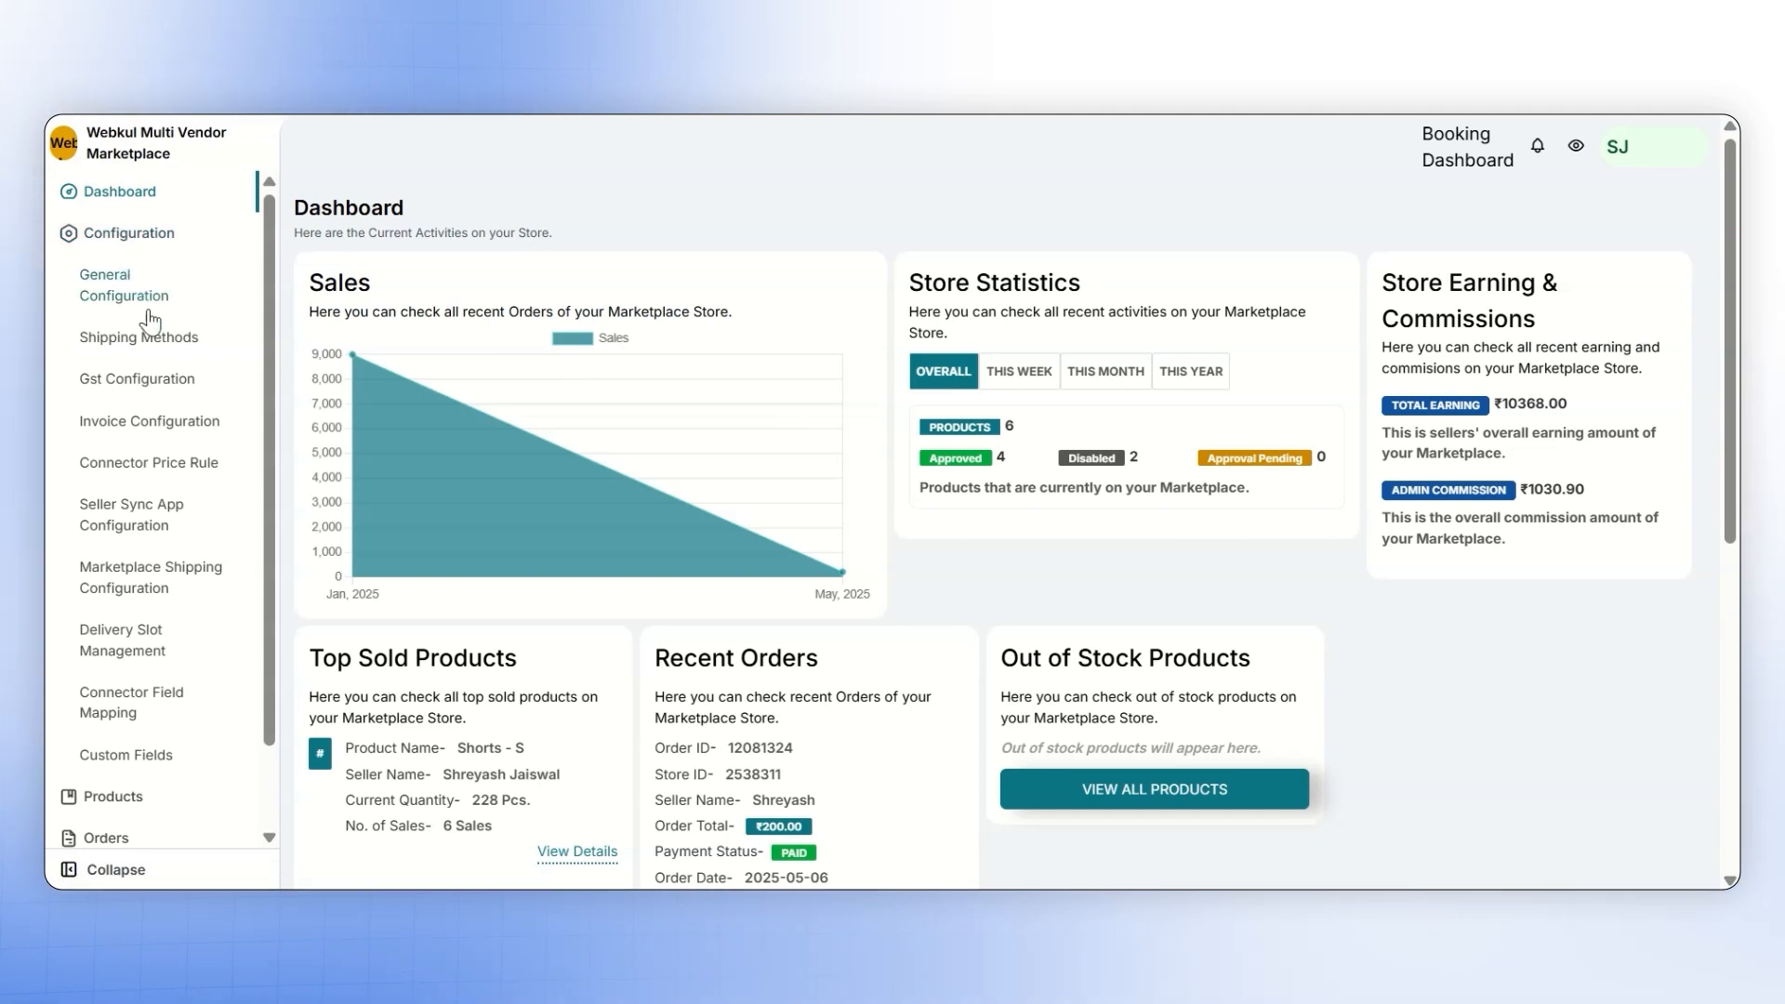
pyautogui.click(168, 344)
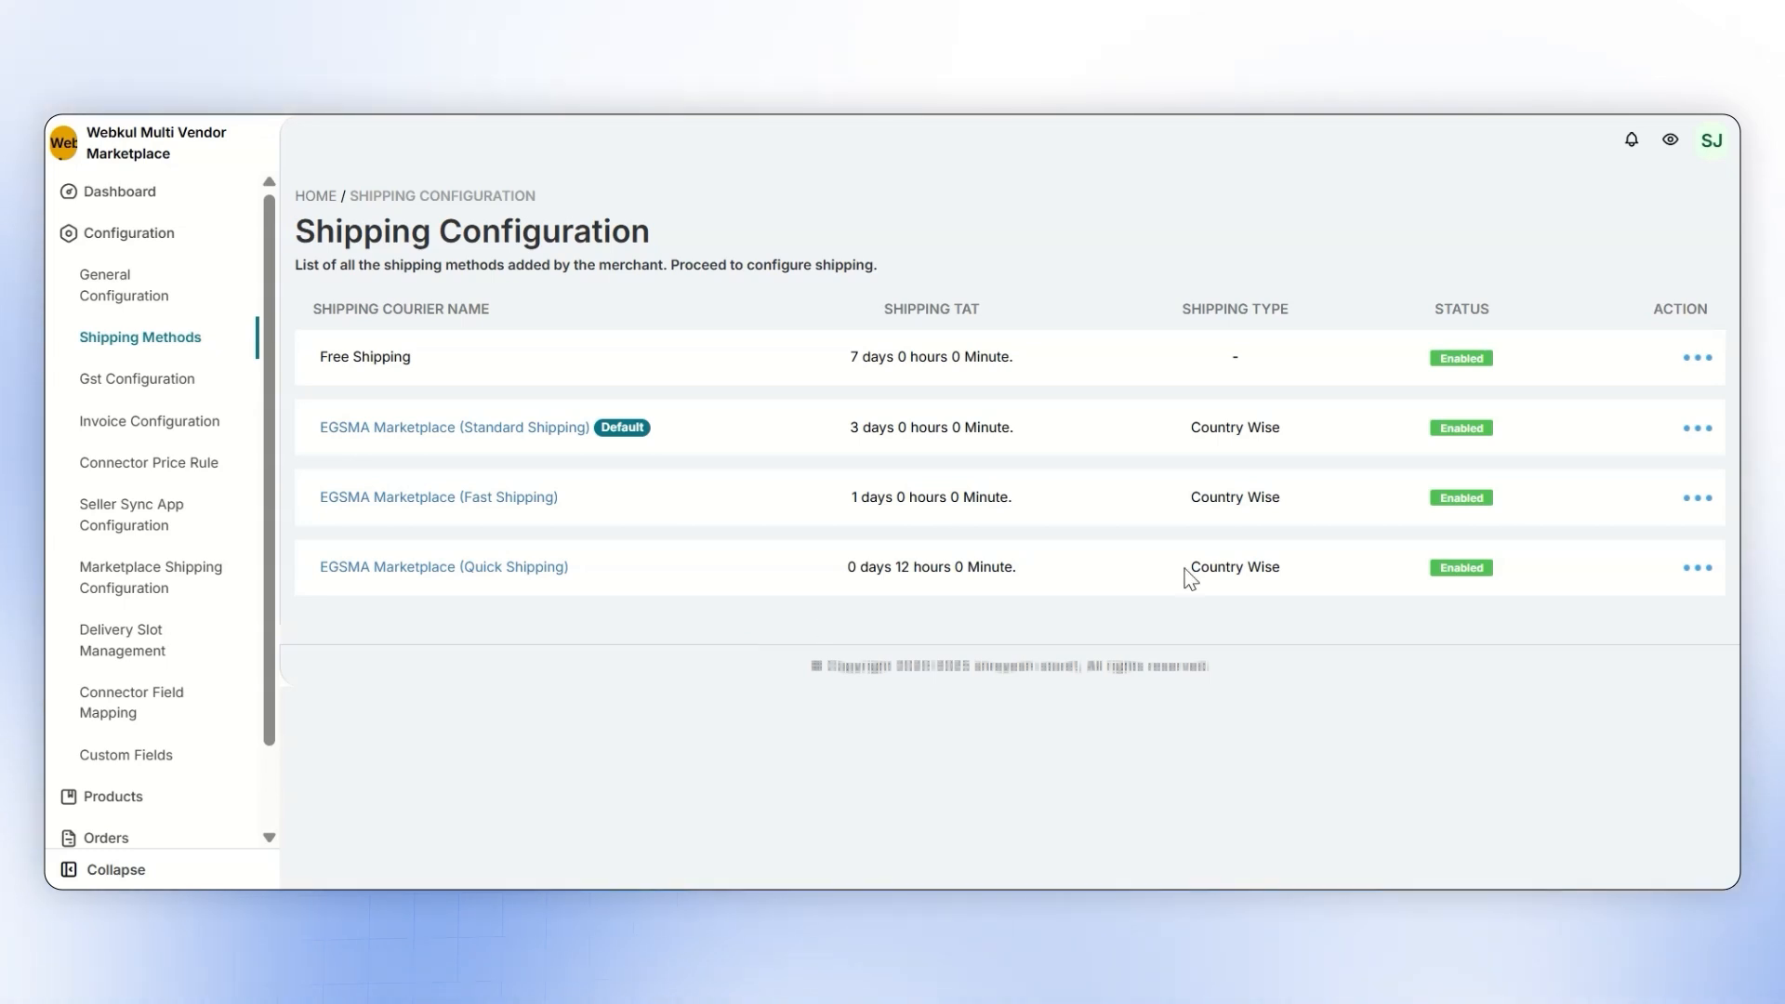
pyautogui.click(1698, 430)
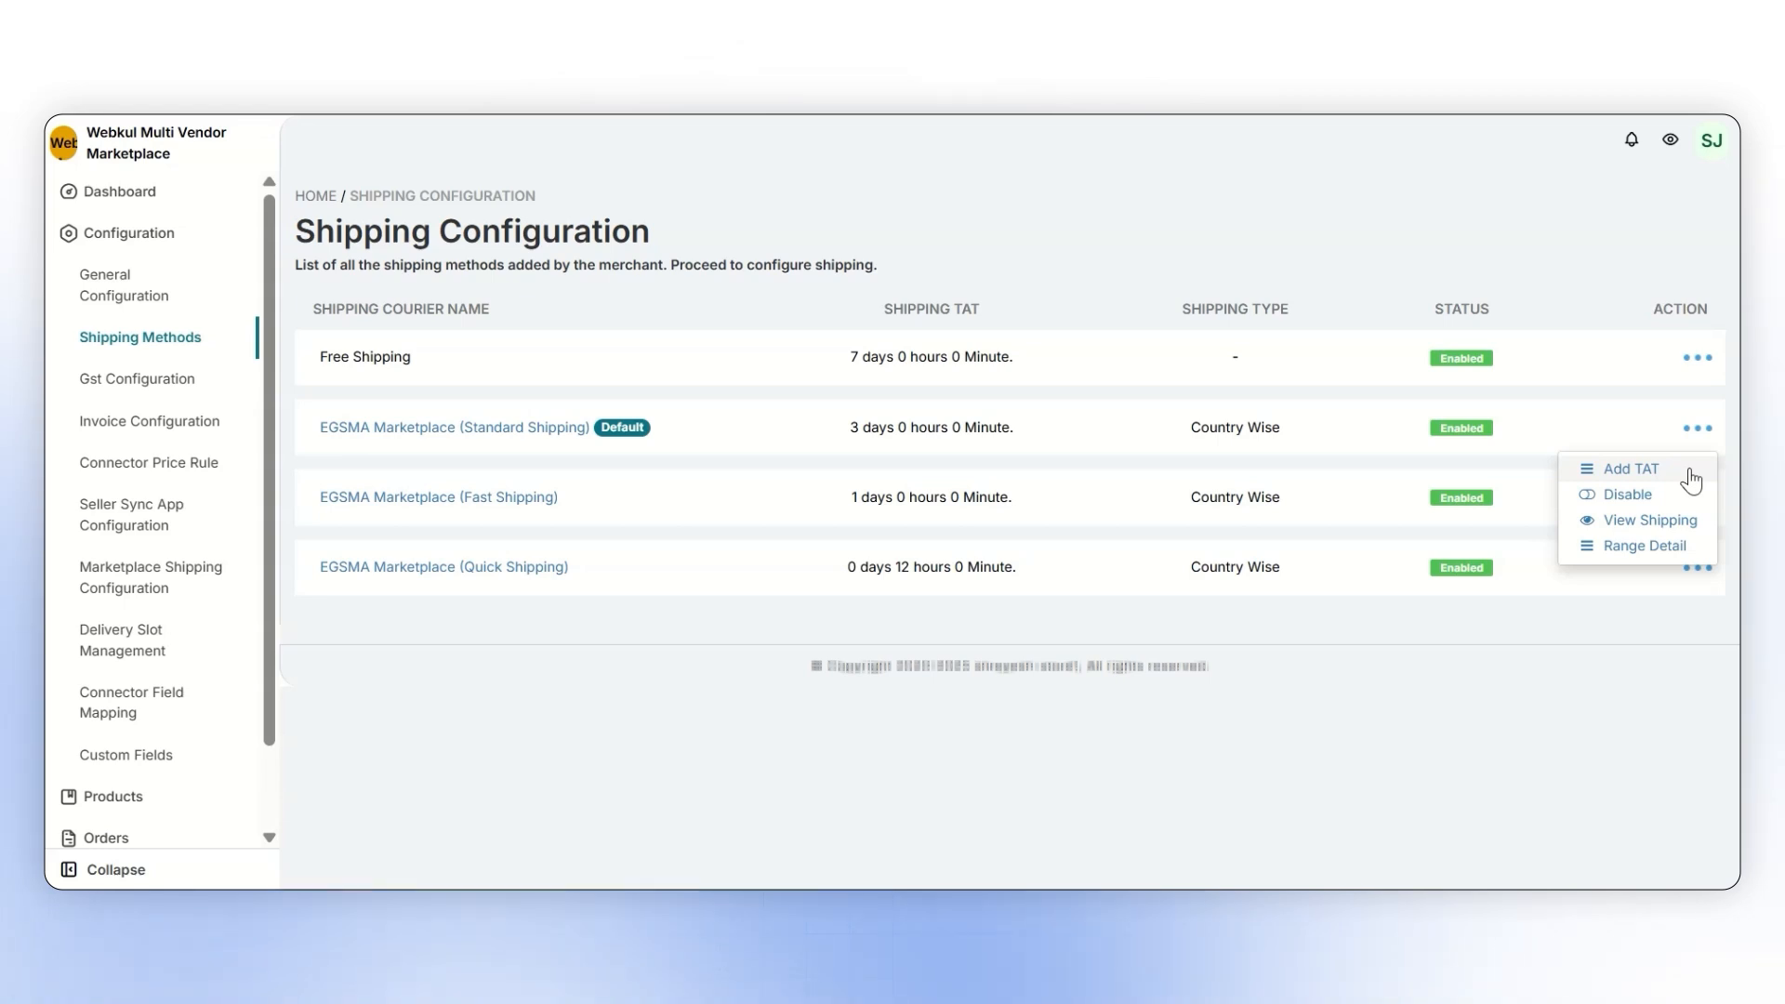
pyautogui.click(1685, 520)
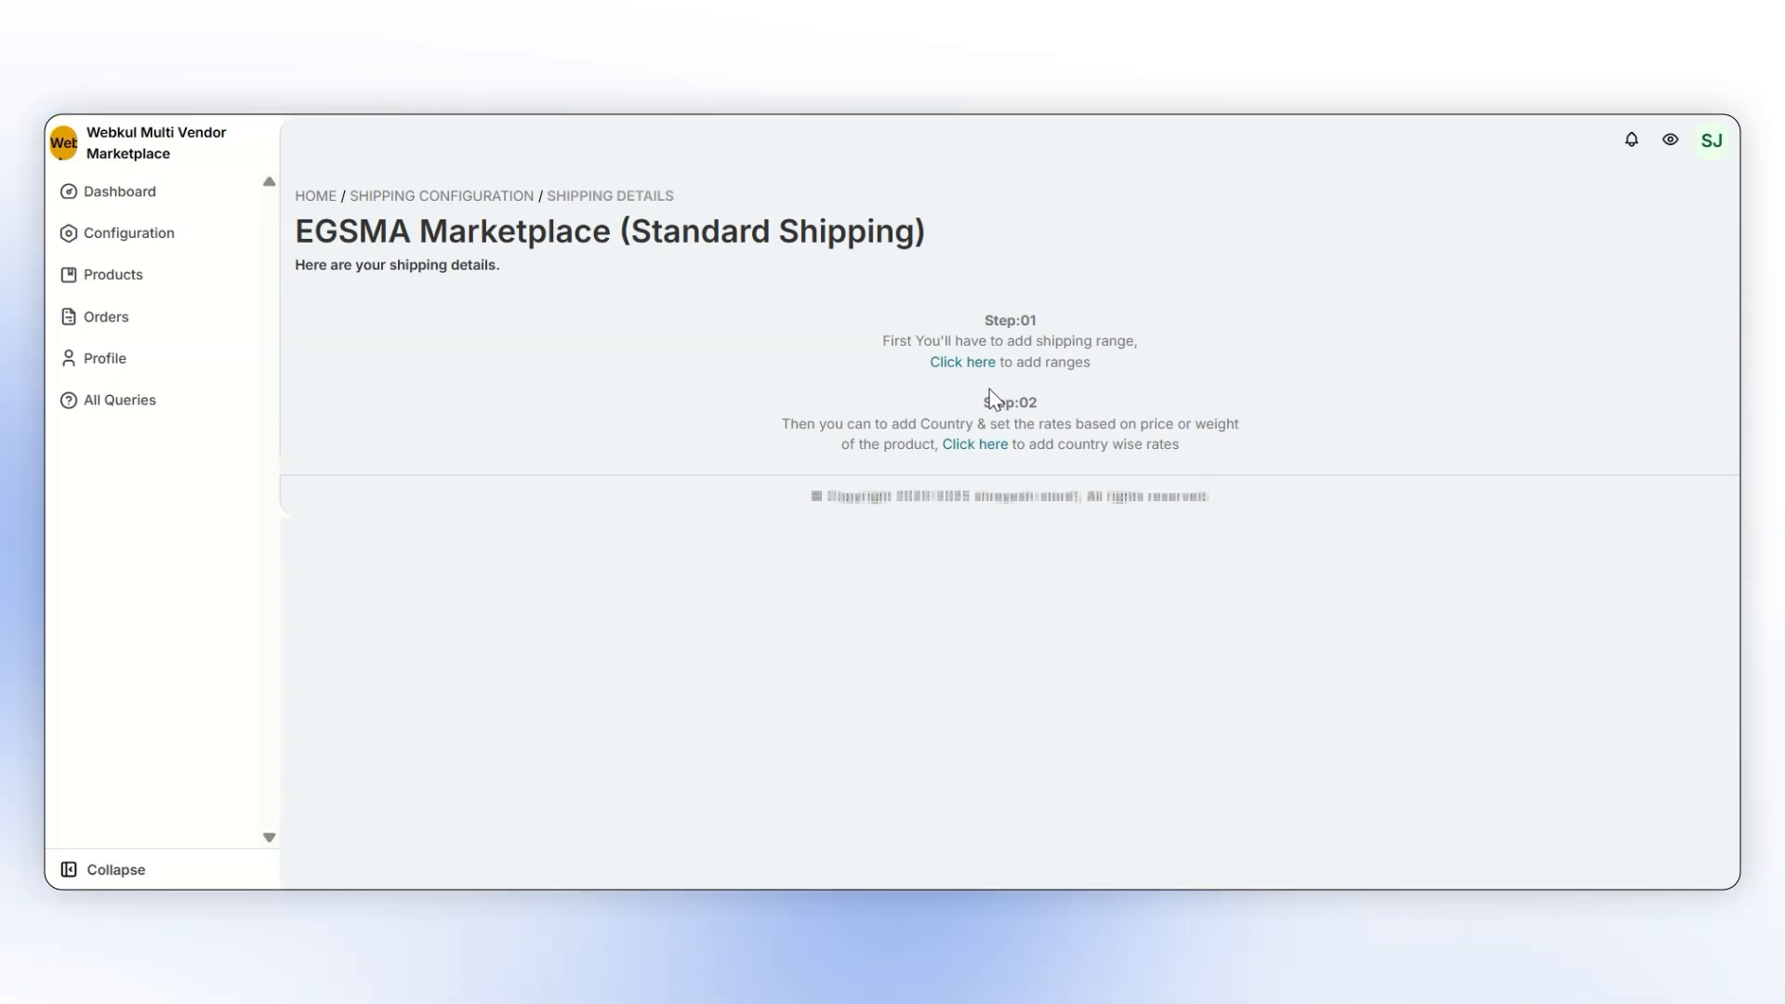
pyautogui.click(967, 361)
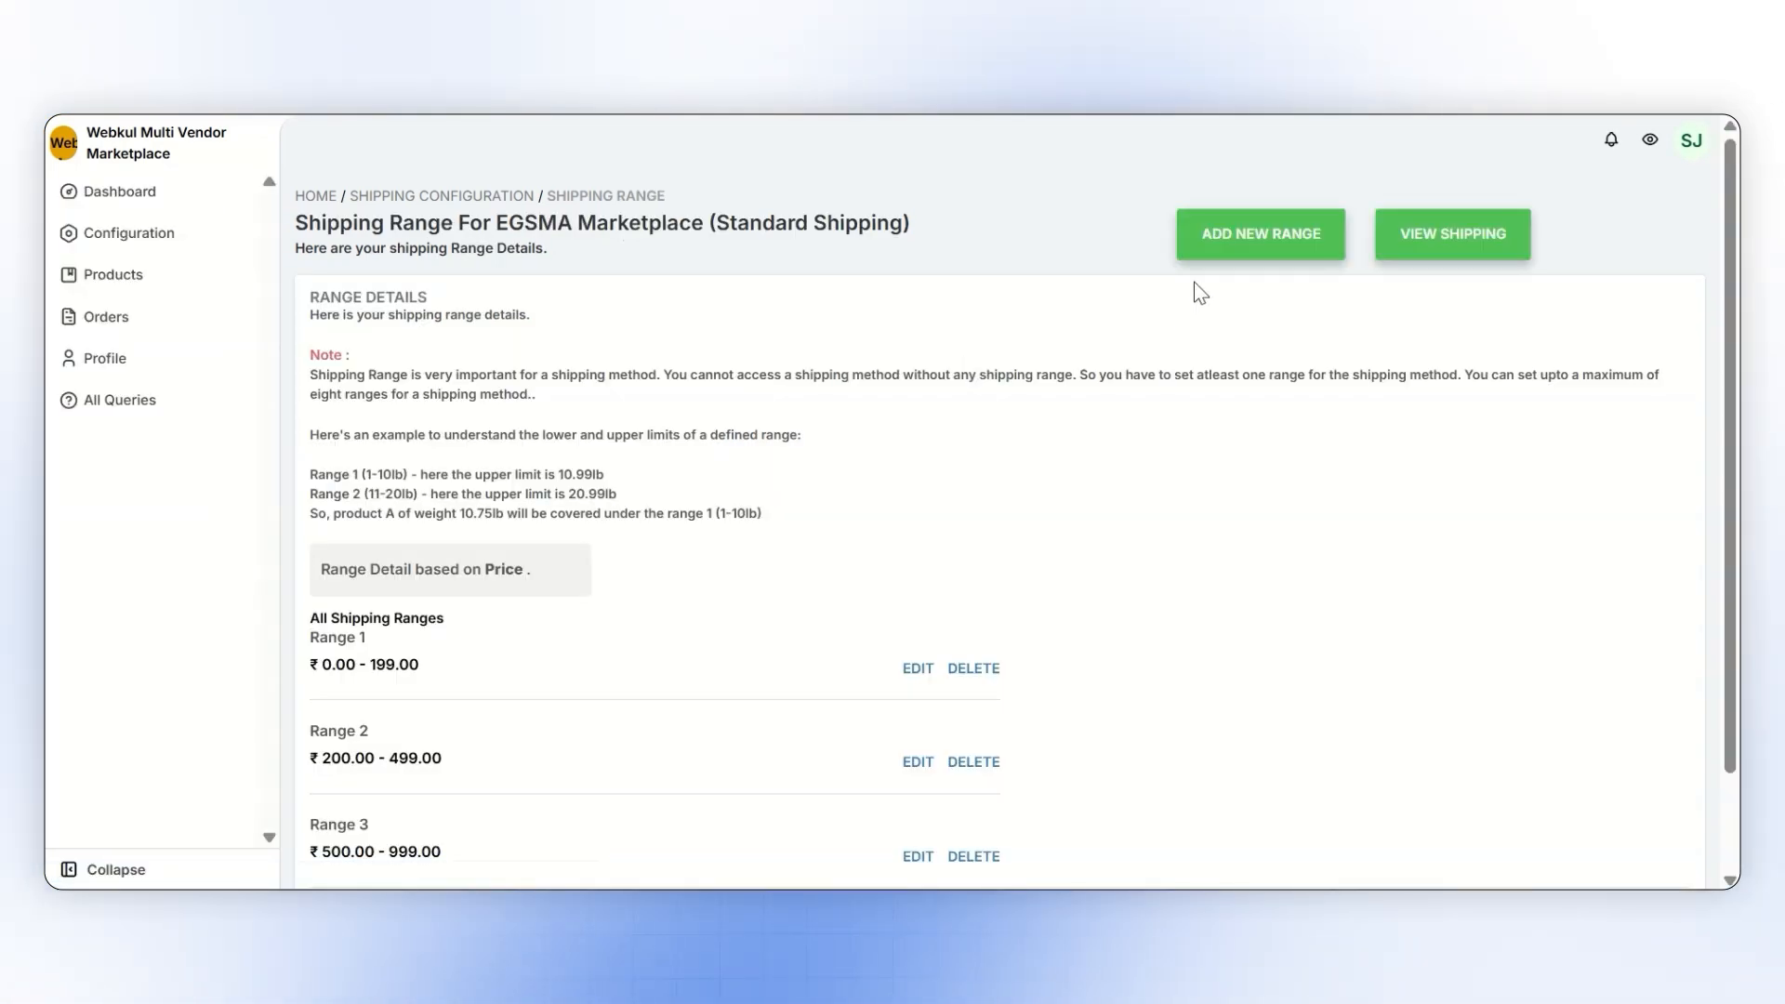
pyautogui.click(1261, 234)
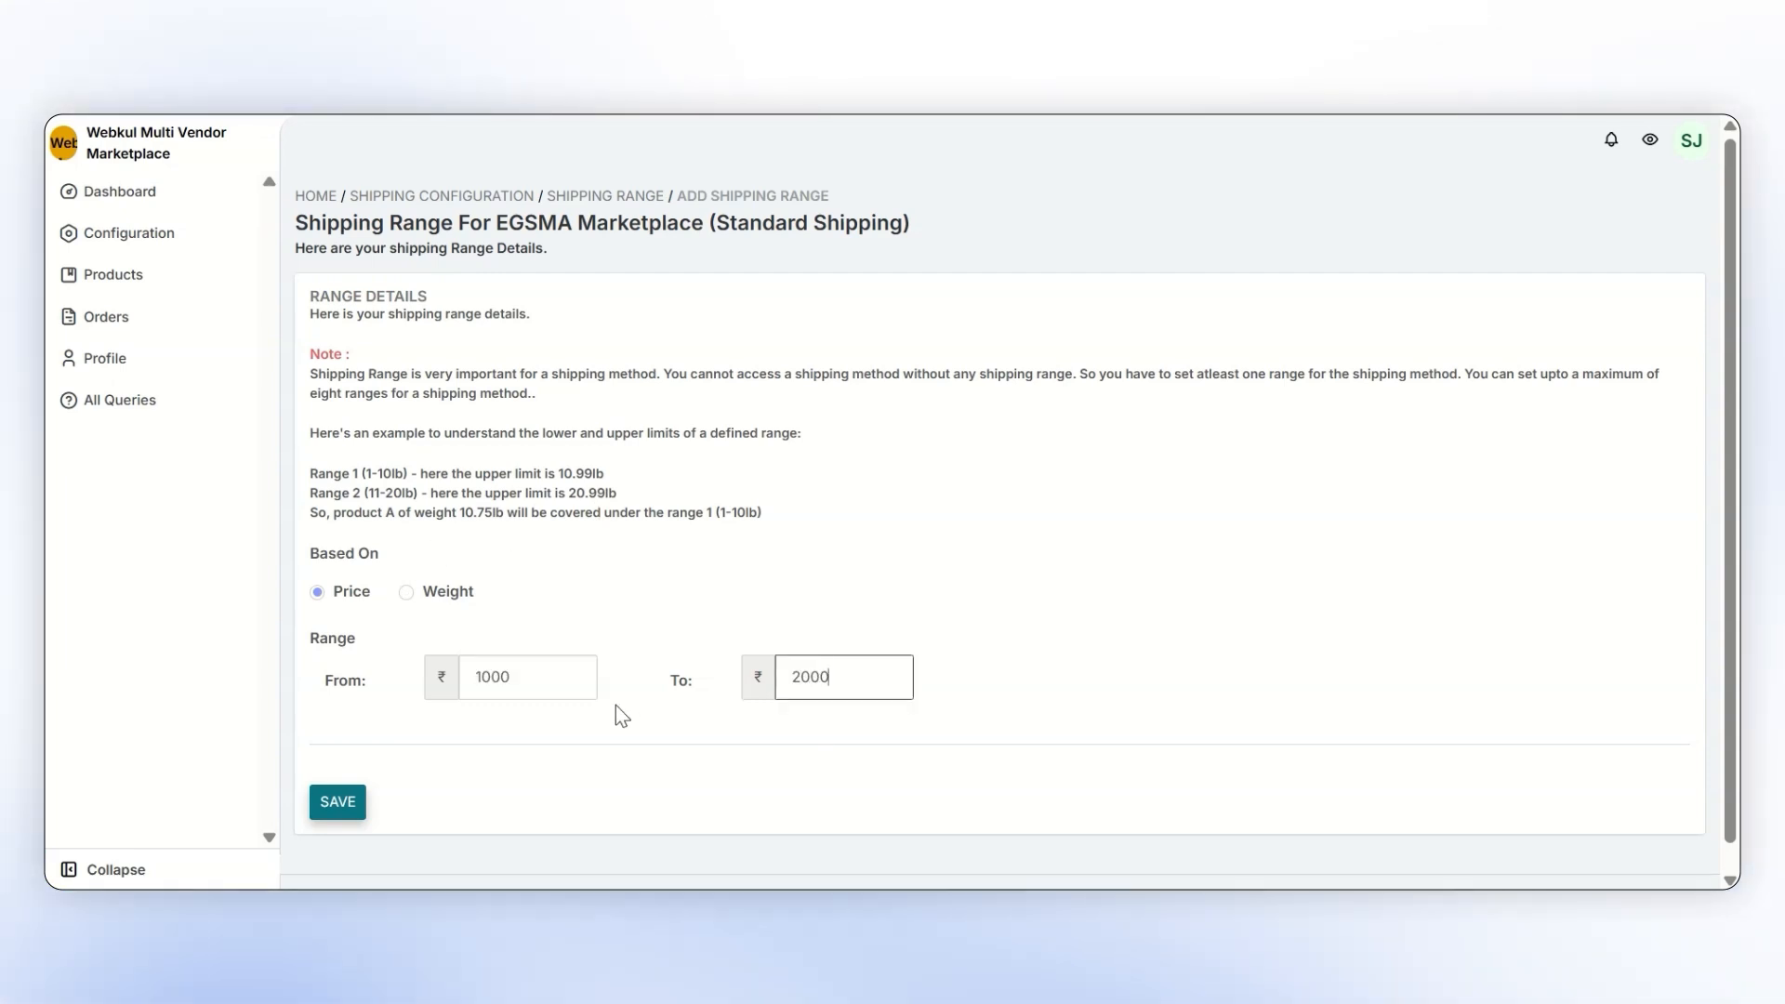
pyautogui.click(358, 809)
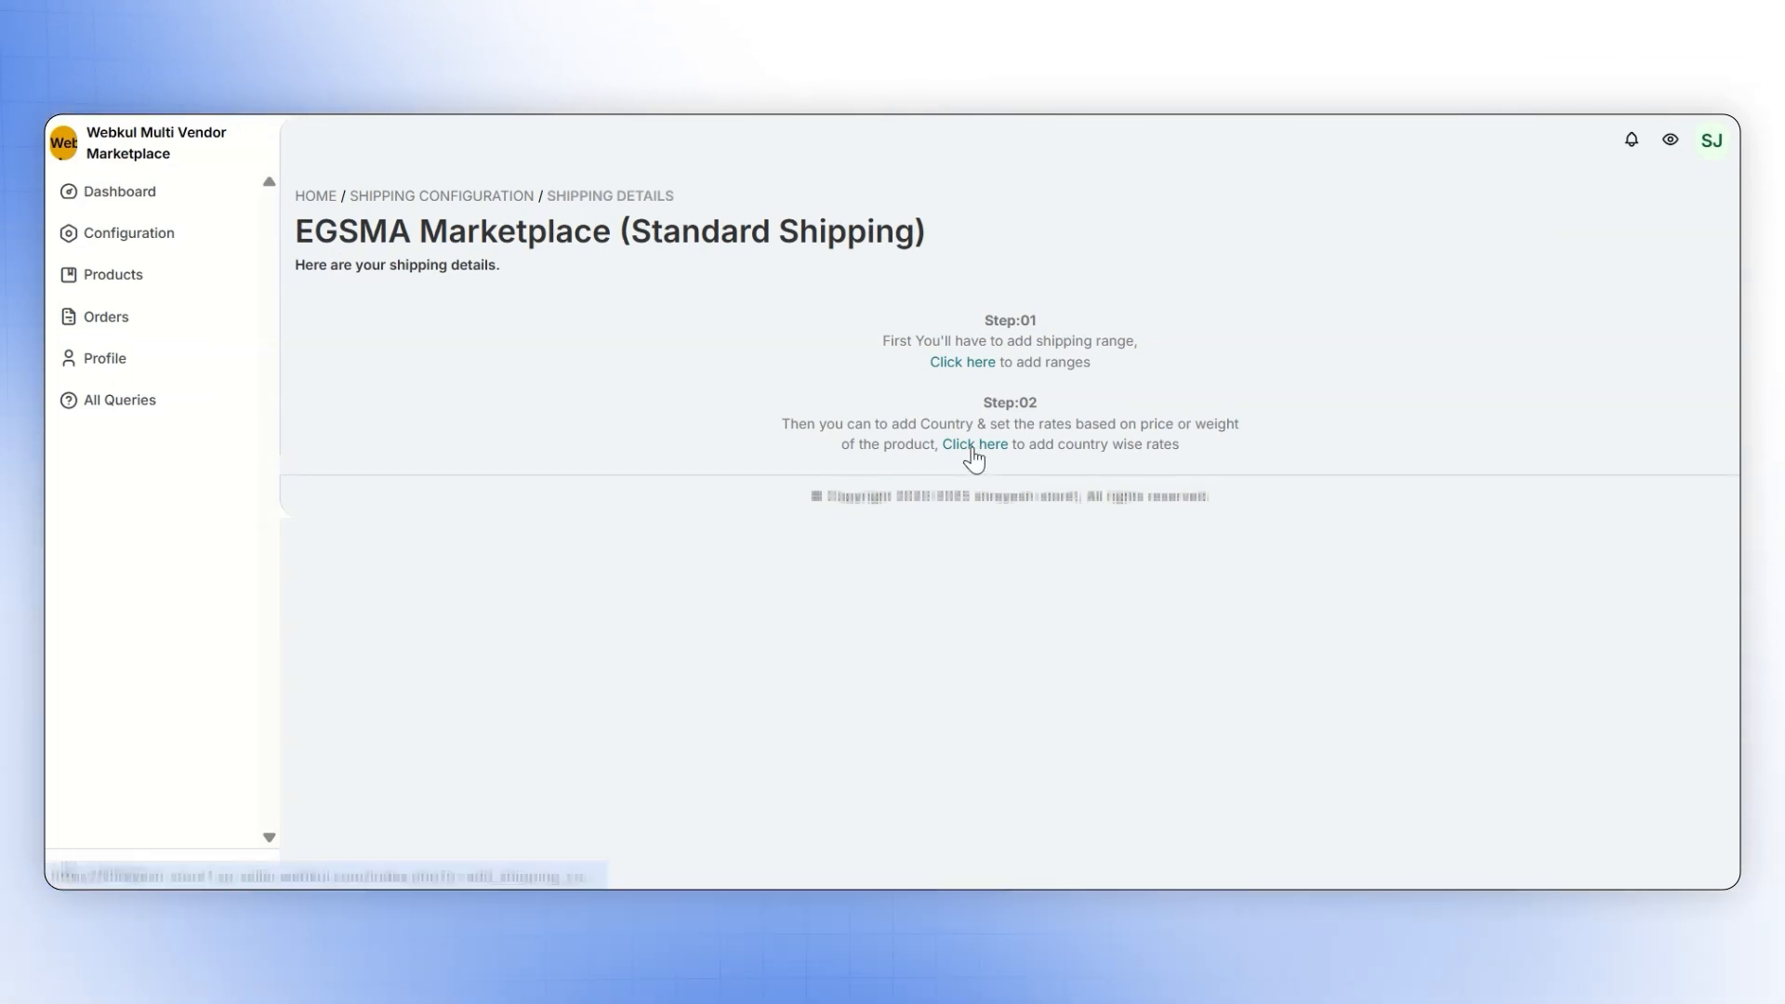
# Add India to Standard Shipping with all states at rates 50, 40, 30 and 20, 3 shipping days and 3 delivery days, and save
pyautogui.click(973, 446)
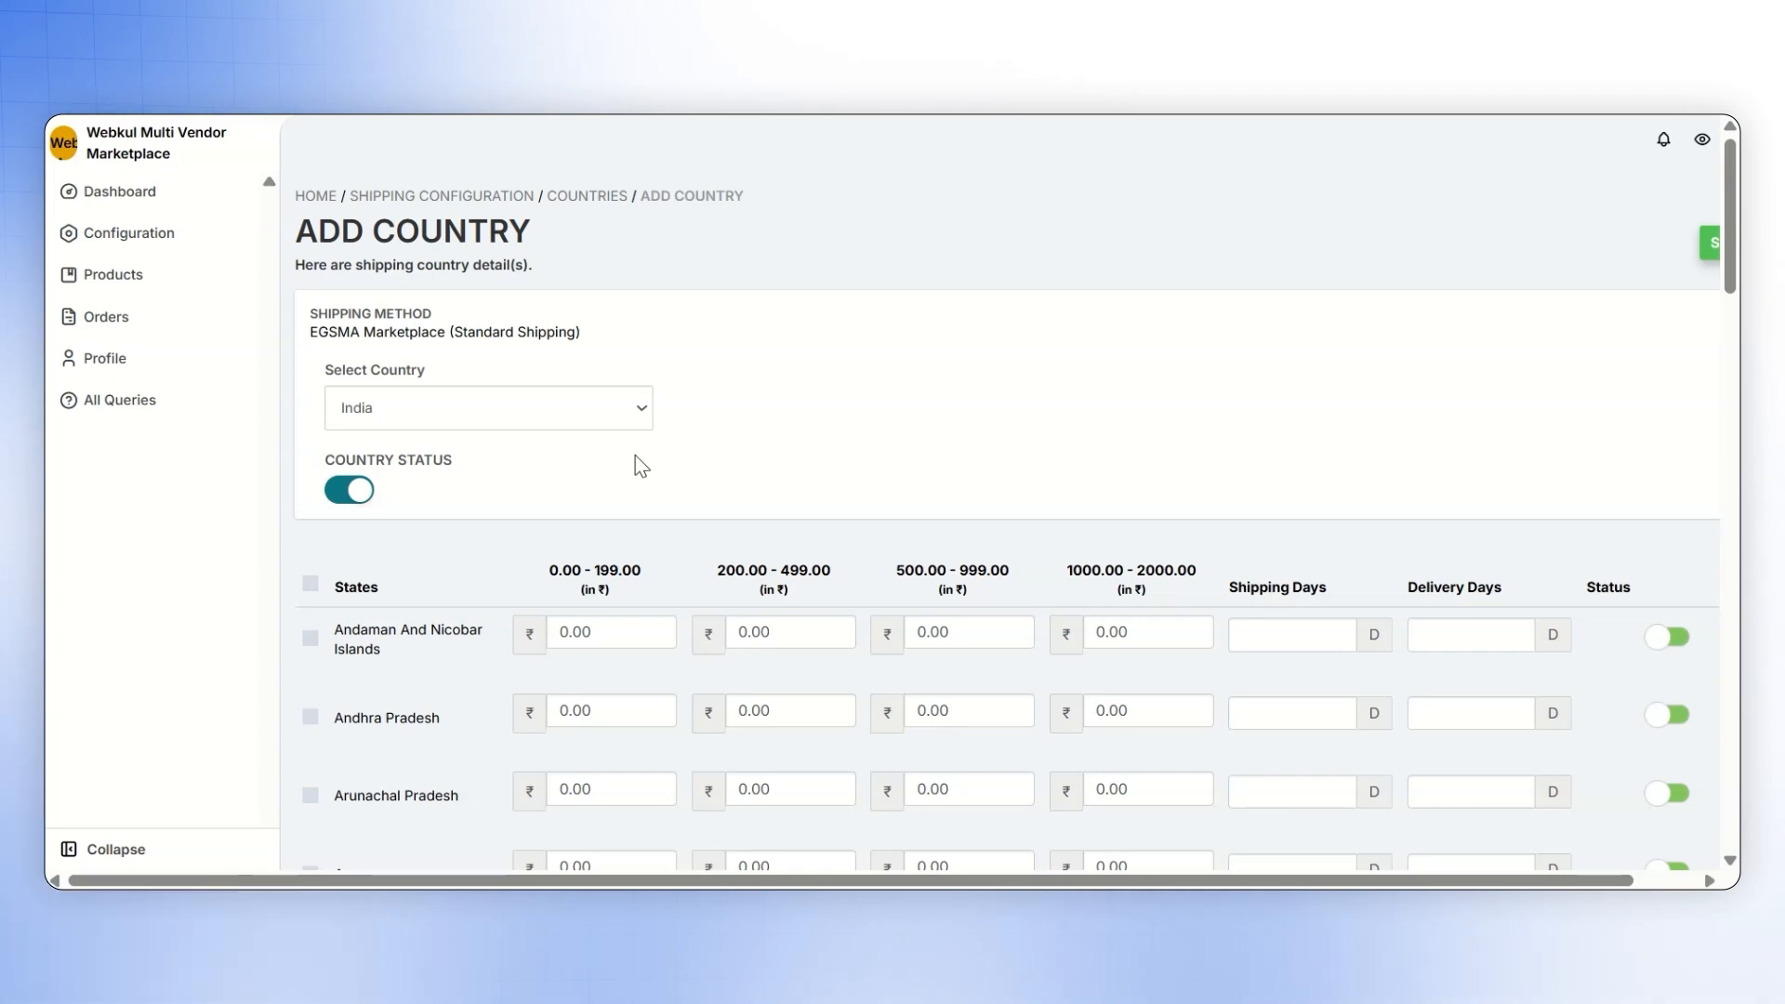
pyautogui.click(310, 586)
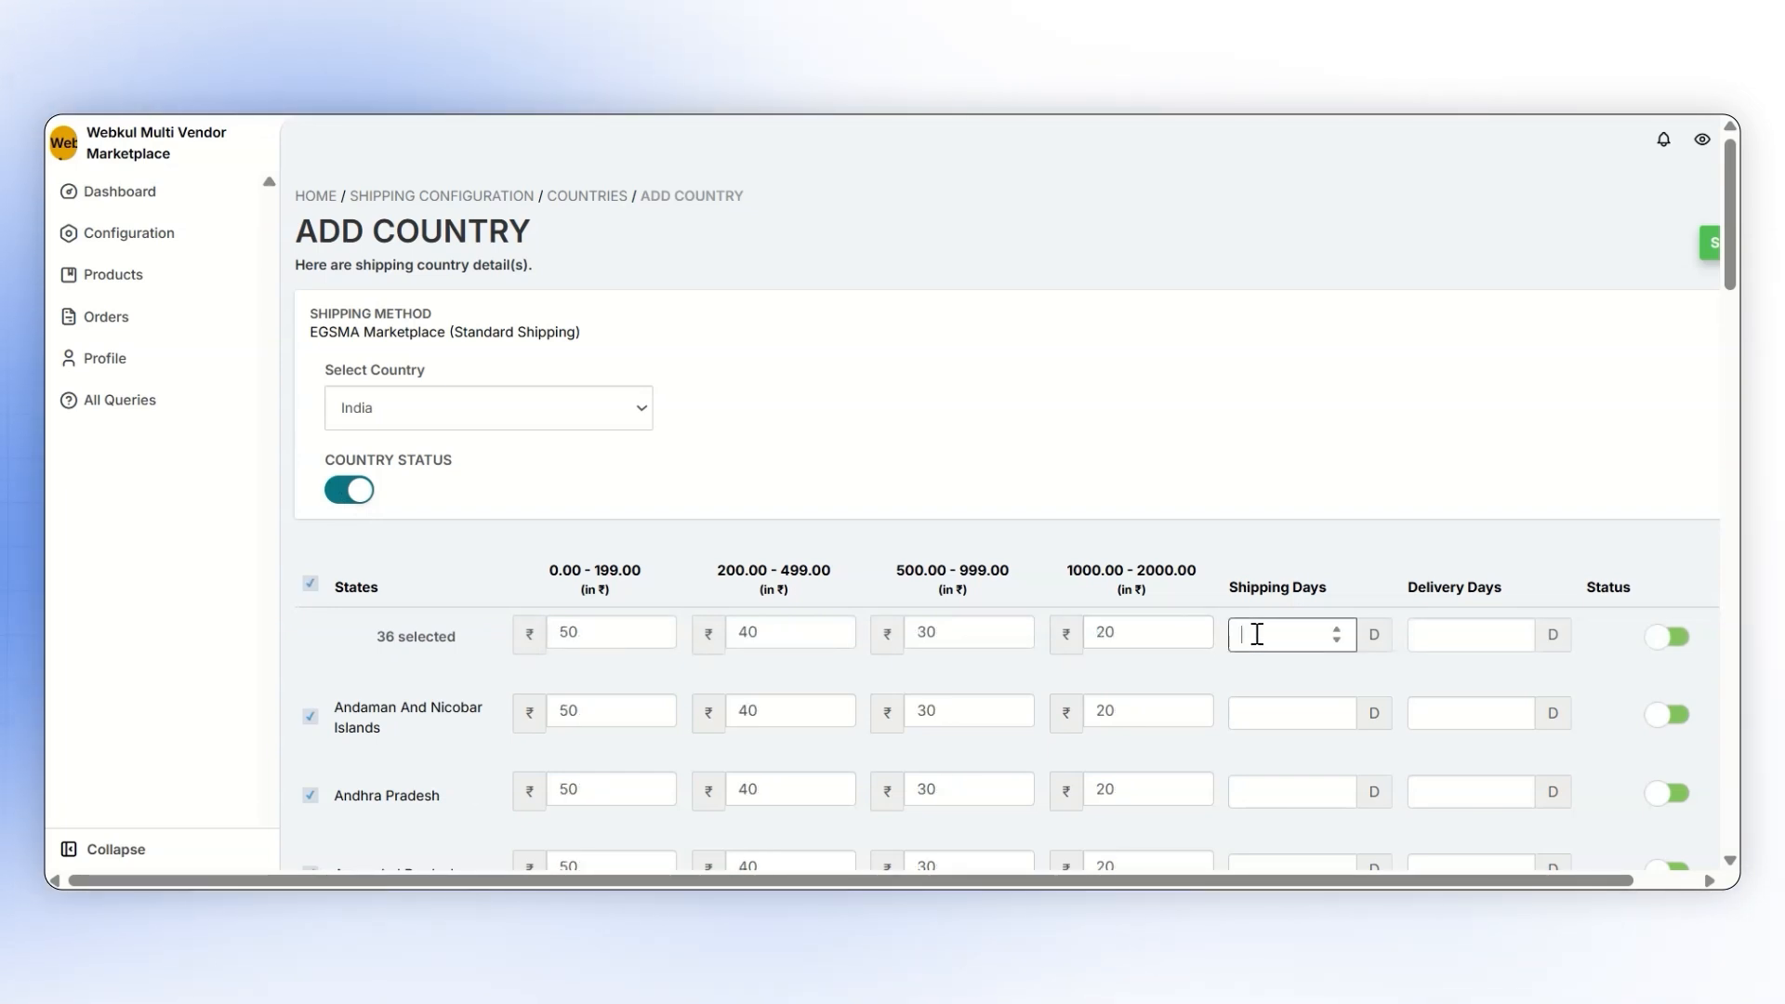
pyautogui.write('3')
pyautogui.click(1422, 634)
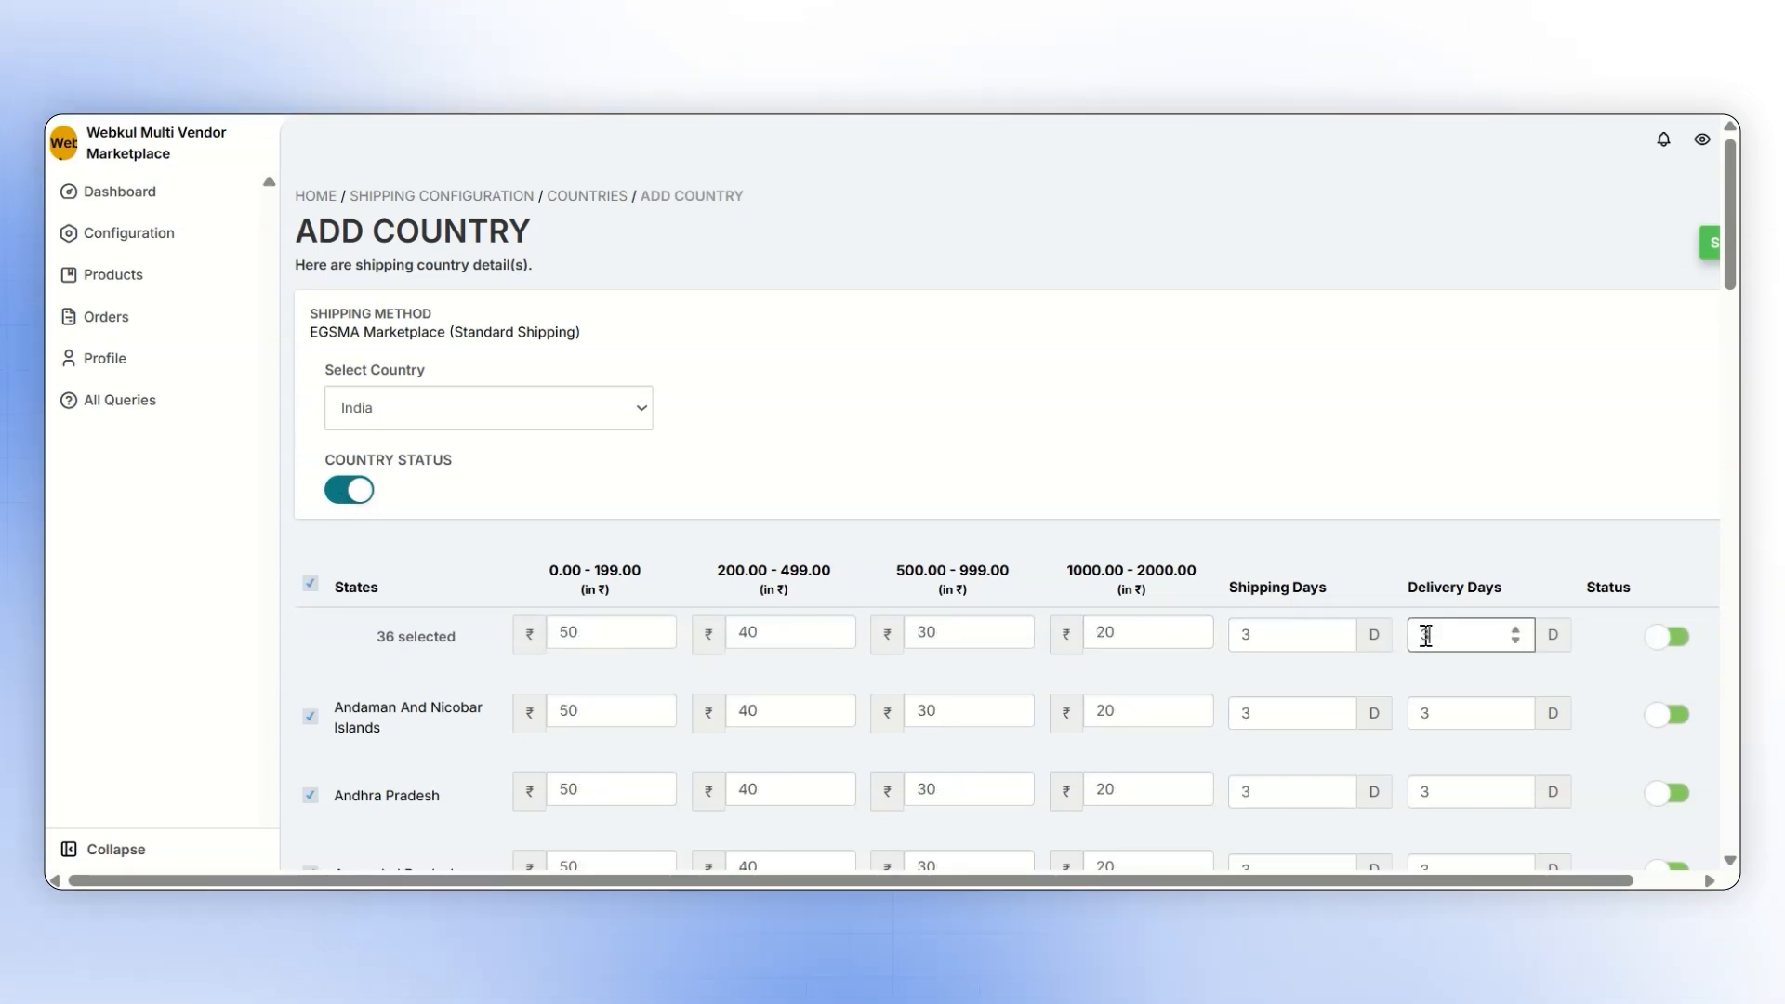
pyautogui.write('3')
pyautogui.scroll(-20, 1636, 660)
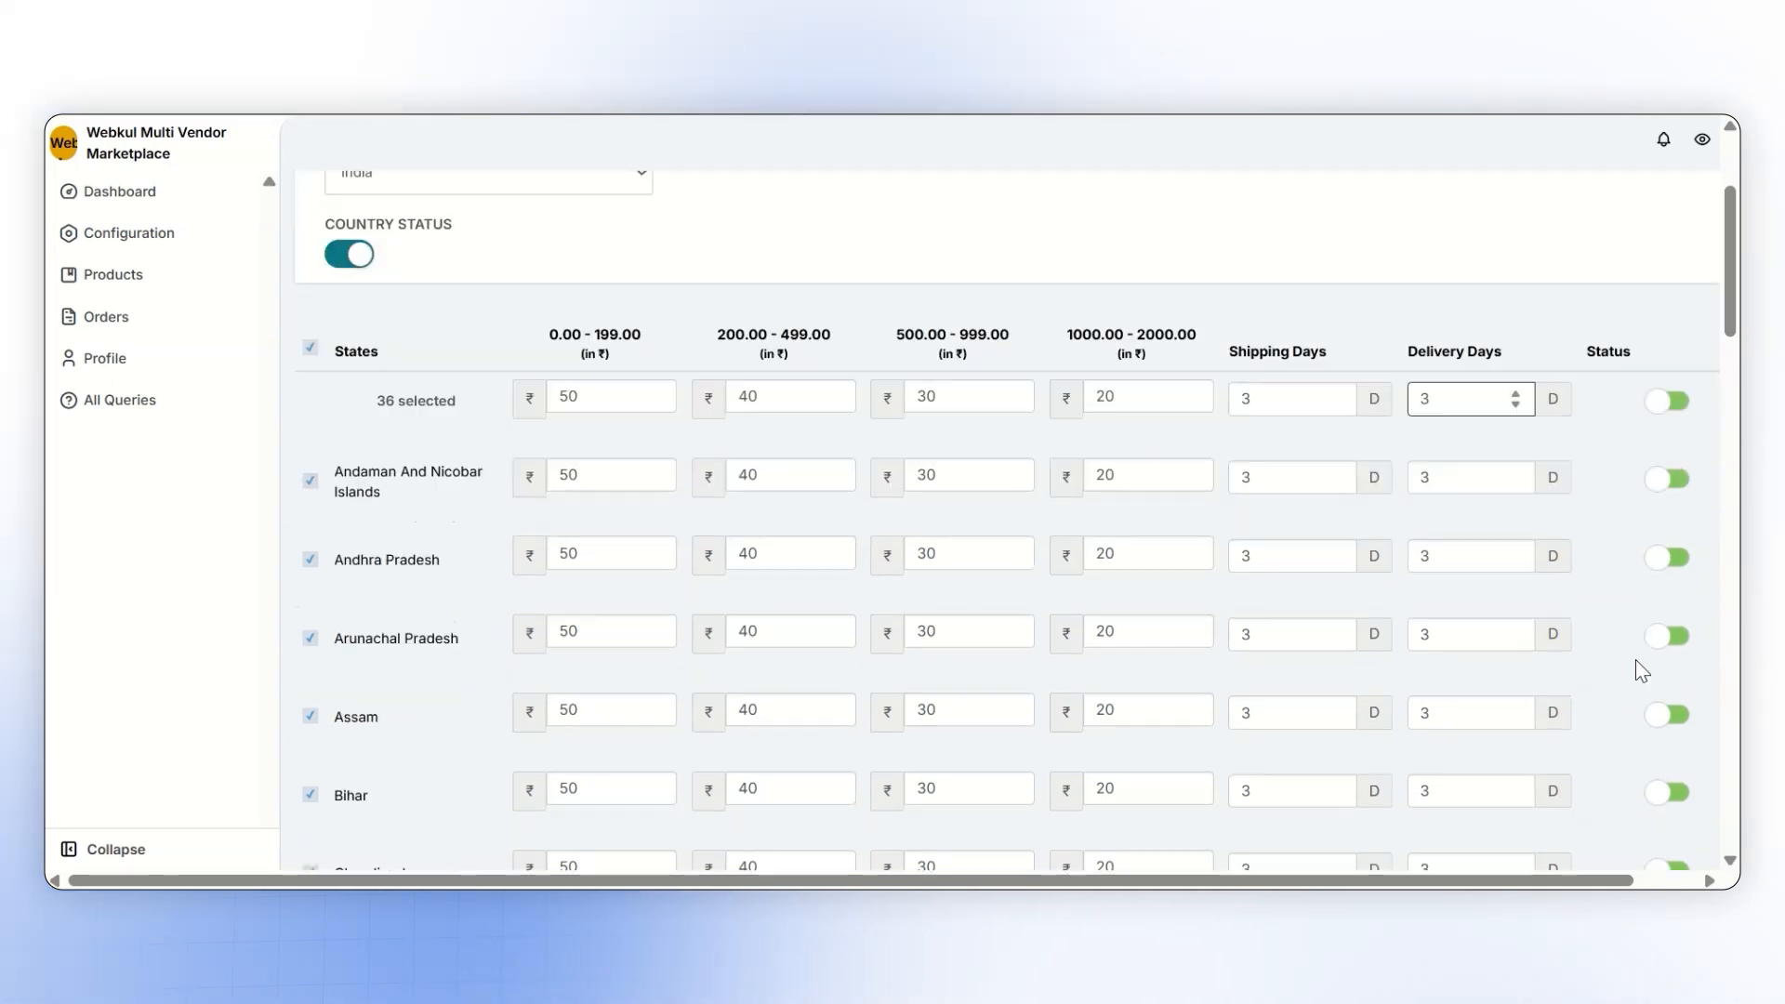
pyautogui.scroll(-3, 1635, 660)
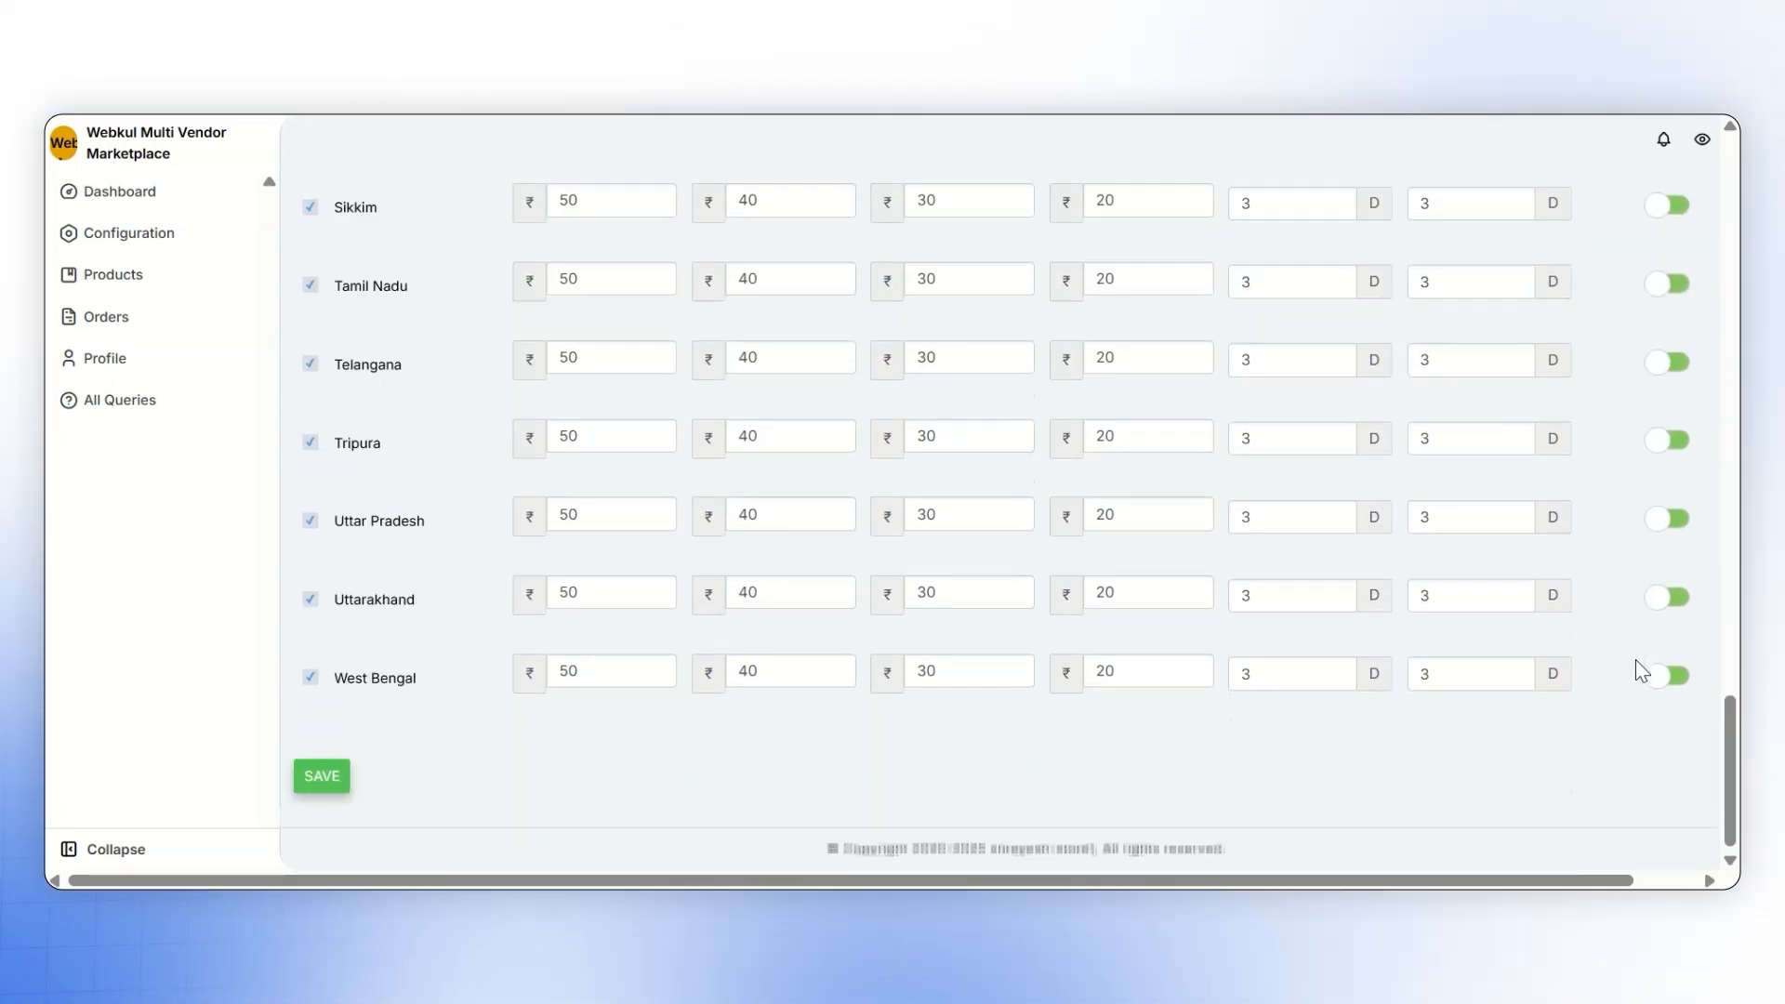
pyautogui.click(332, 779)
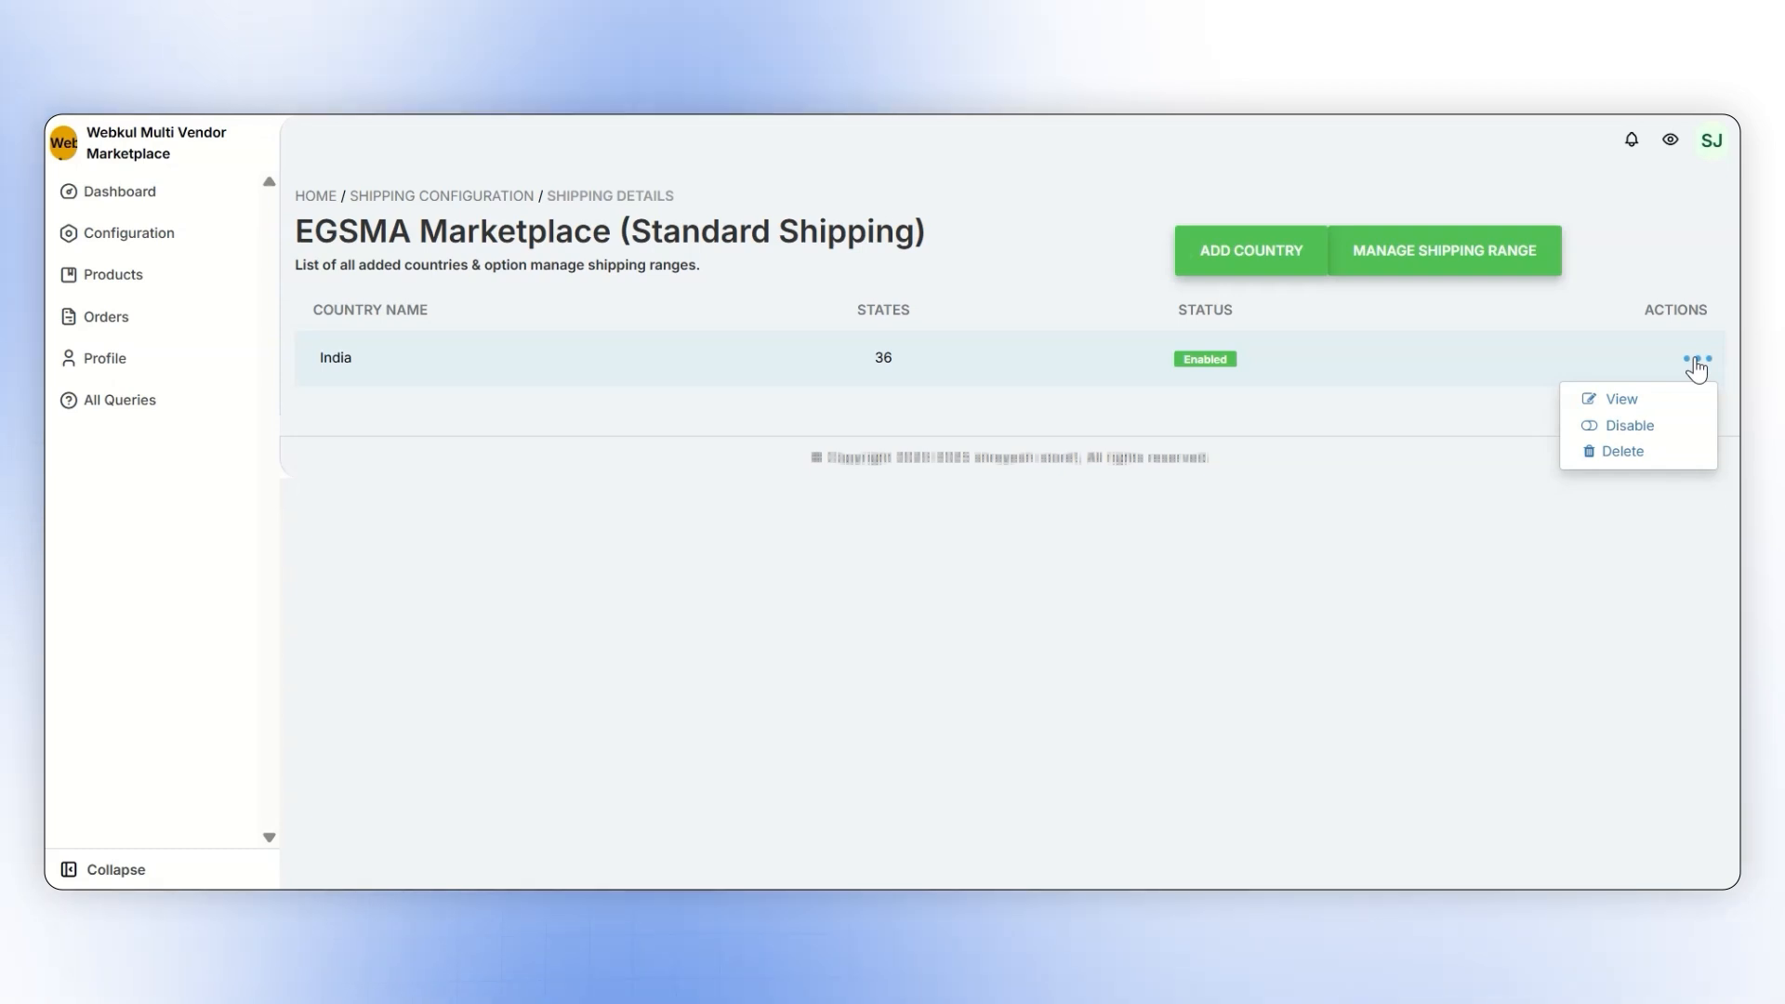
# Open India's country detail under Standard Shipping for editing, review the rates of its states, and save the country
pyautogui.click(1673, 402)
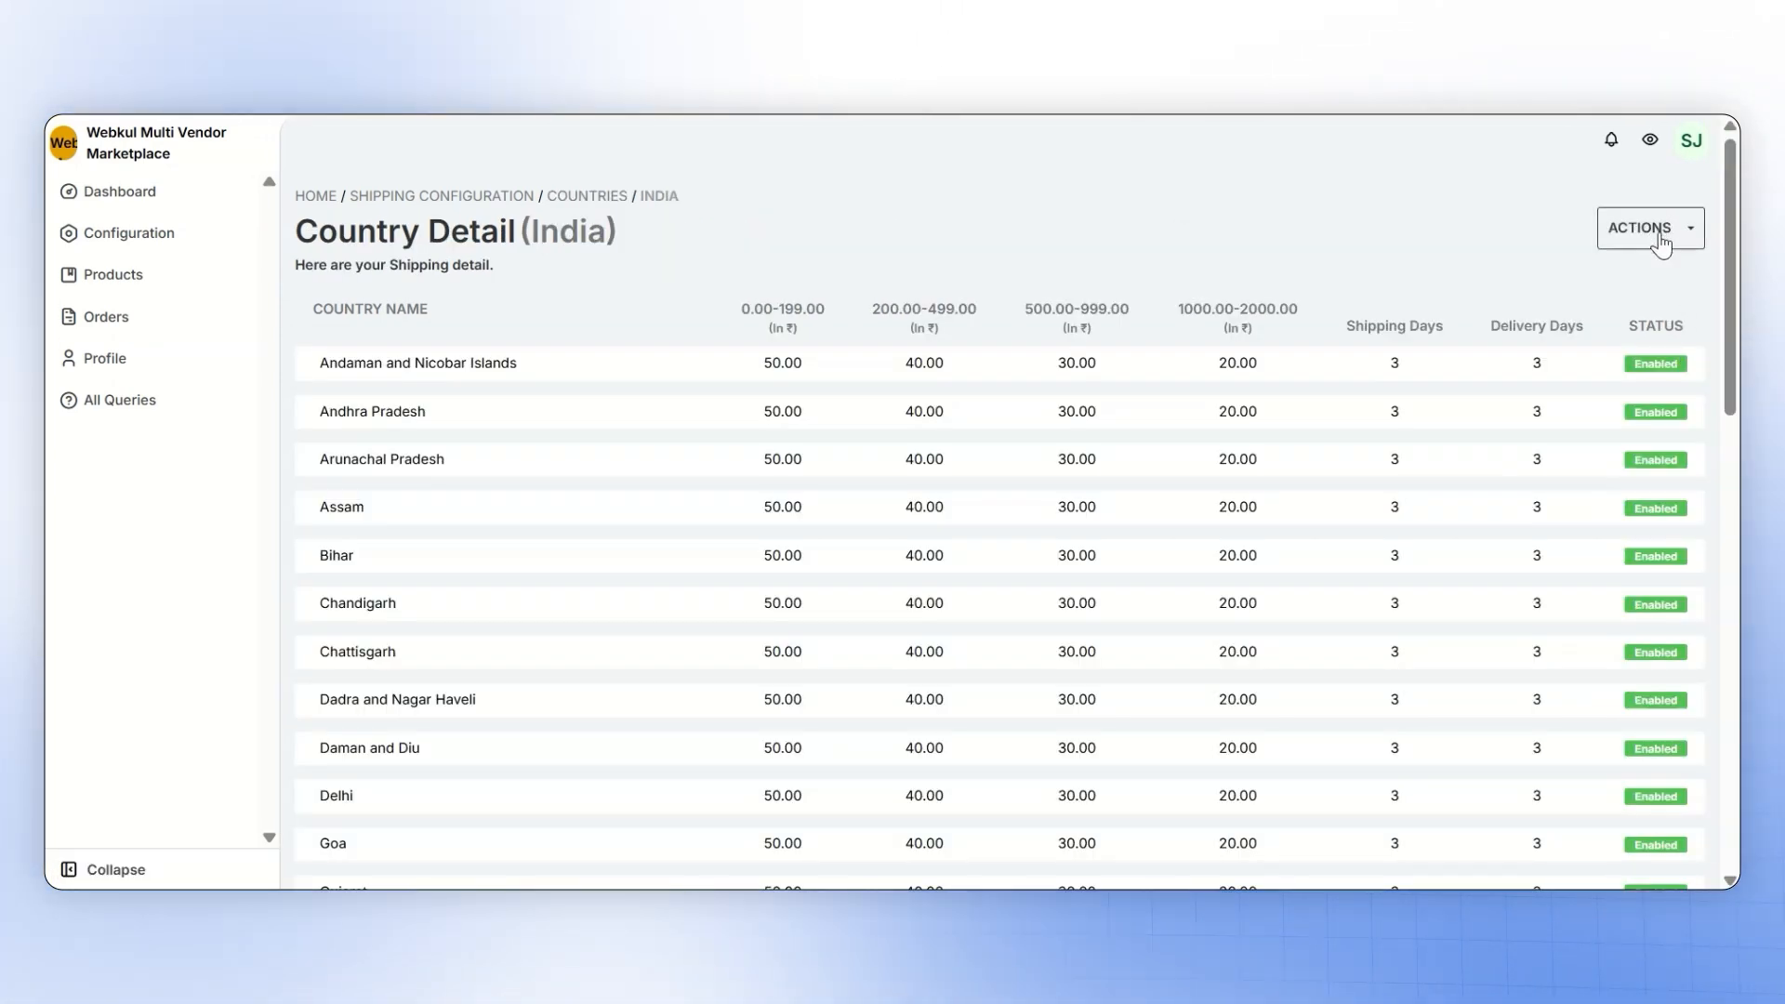
pyautogui.click(1661, 230)
pyautogui.click(1656, 275)
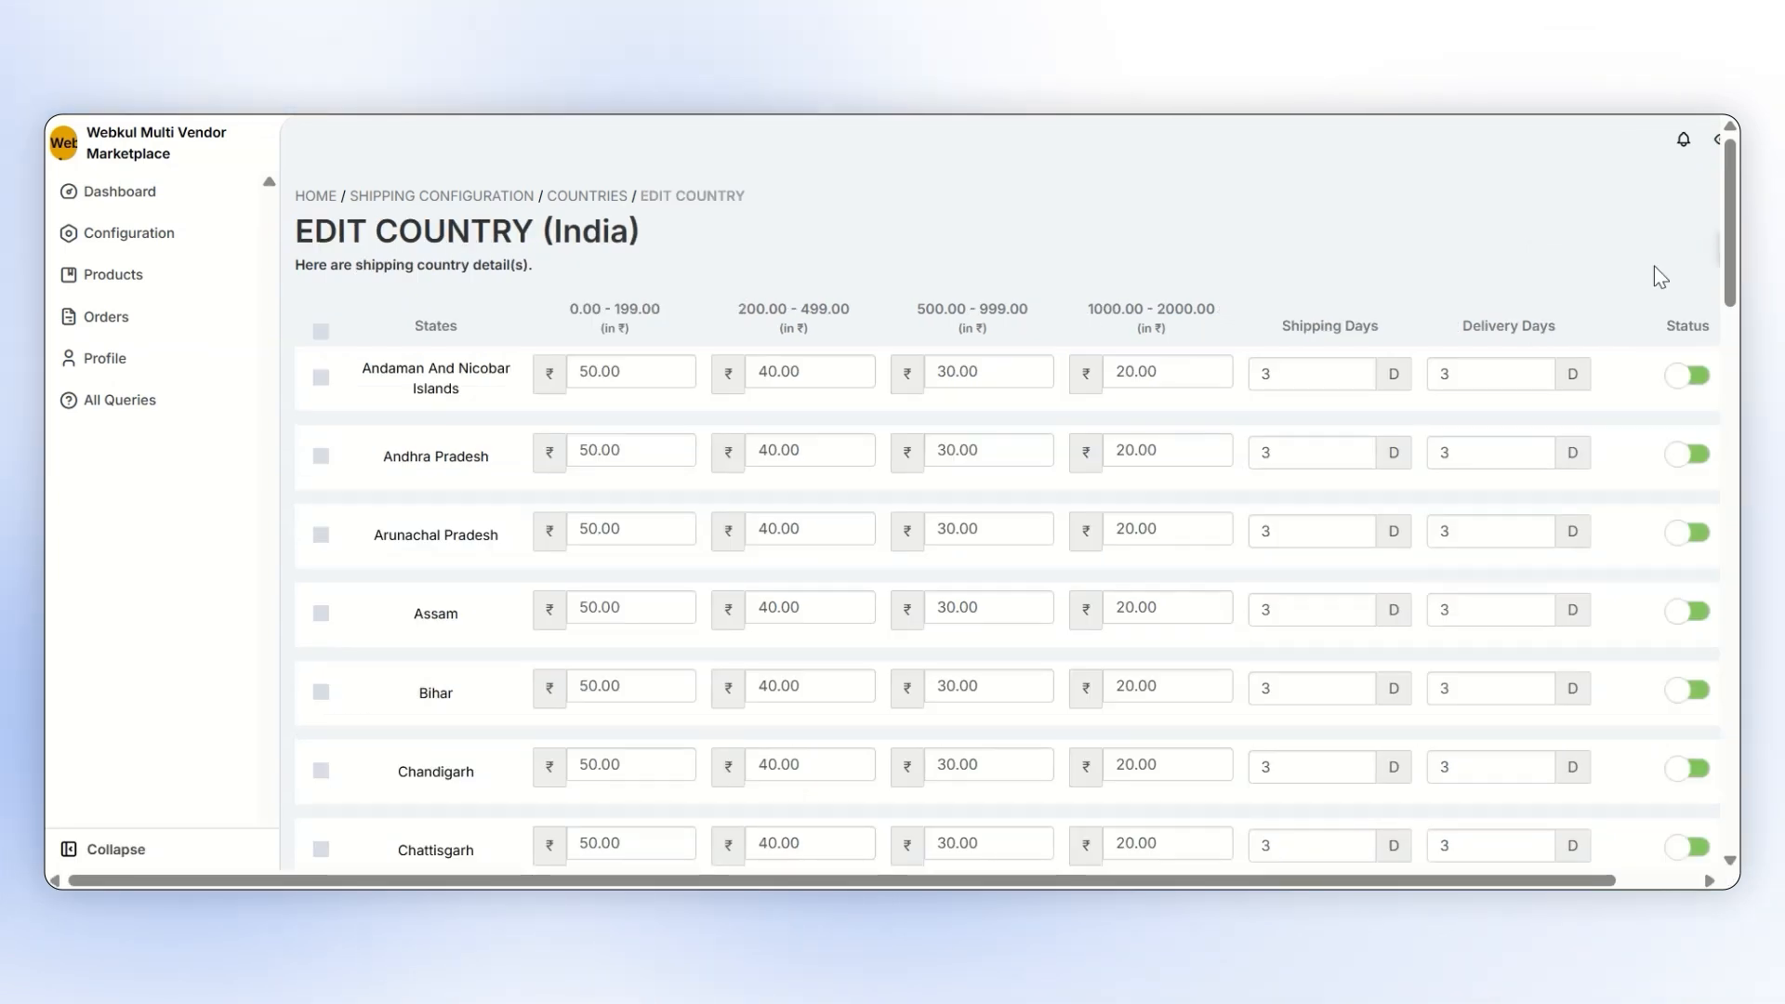
pyautogui.scroll(-20, 1509, 484)
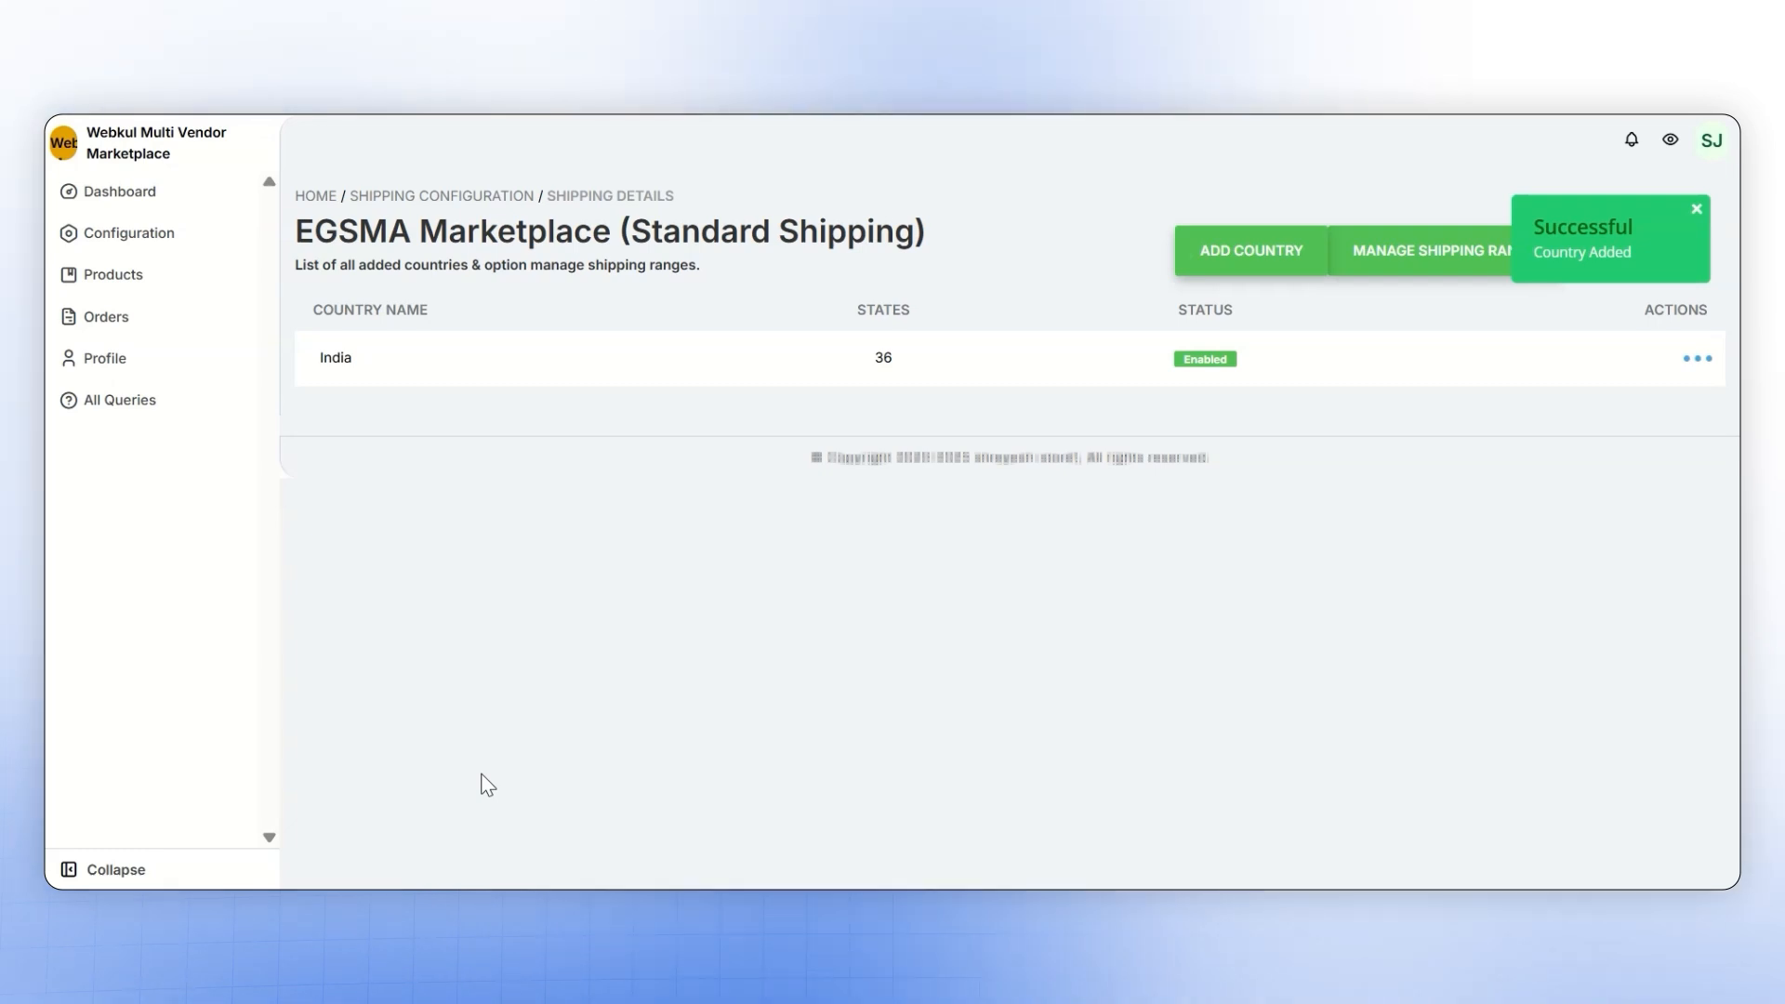
# Open the form for adding another product and go to the shipping methods in its shipping details
pyautogui.click(162, 279)
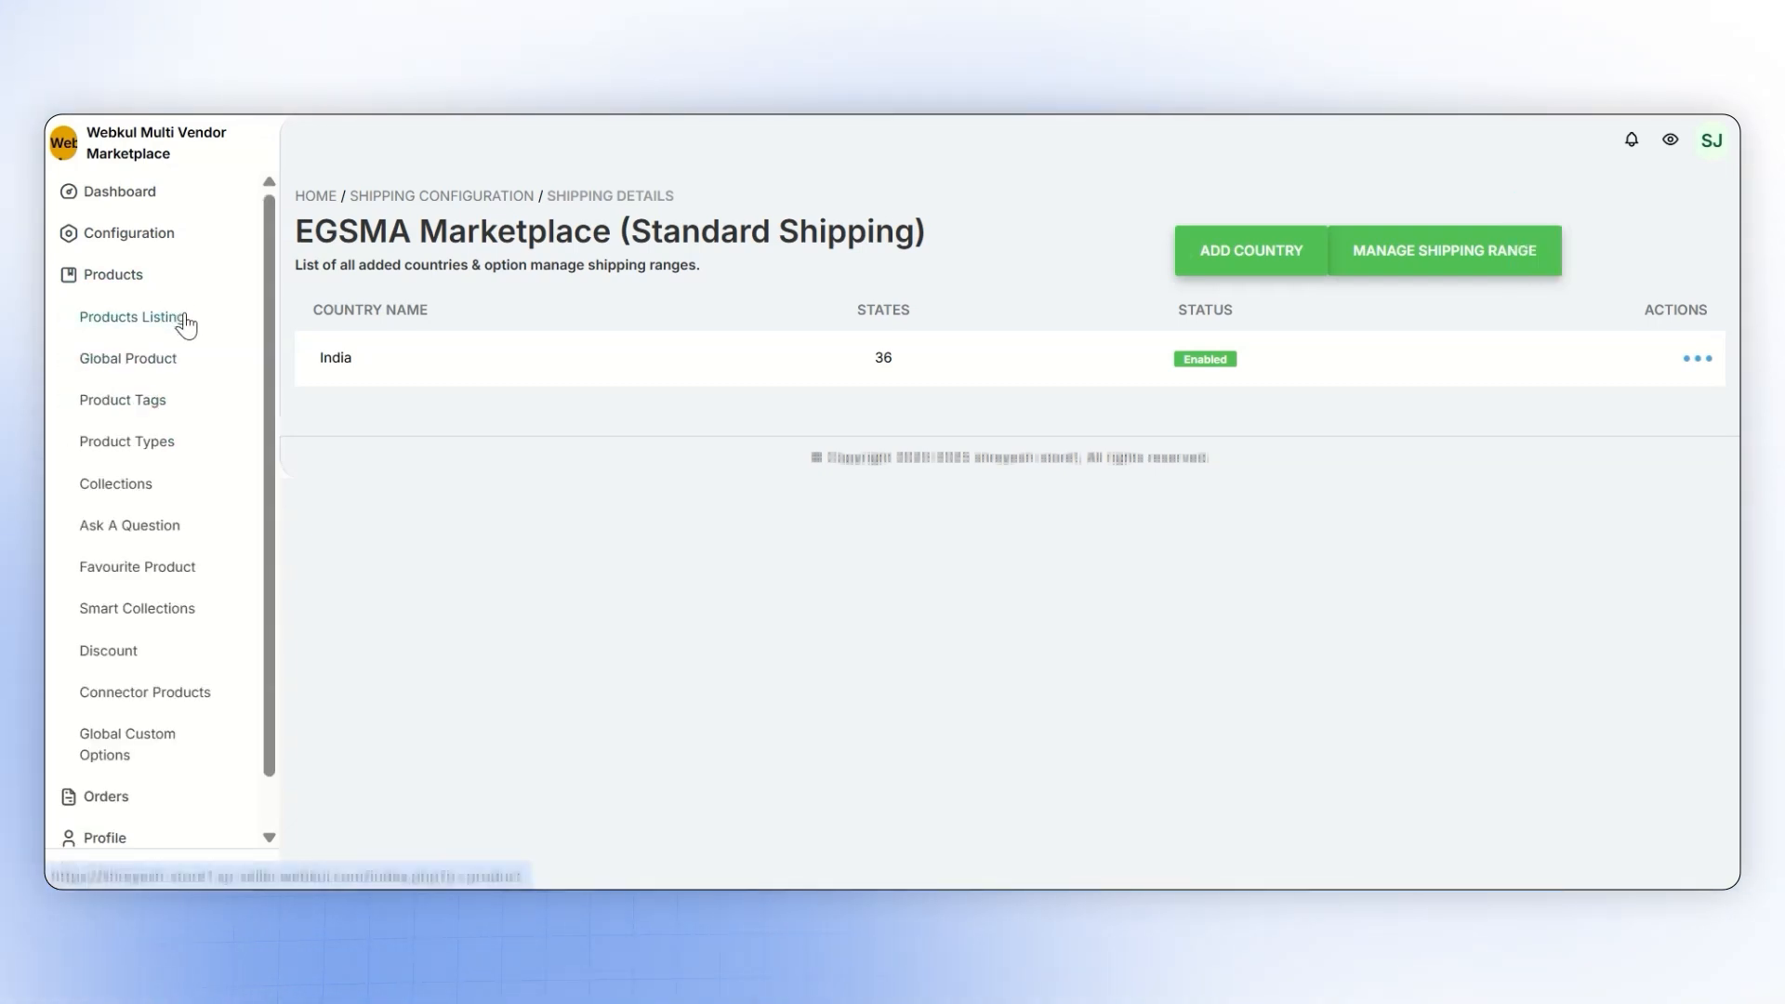
pyautogui.click(184, 320)
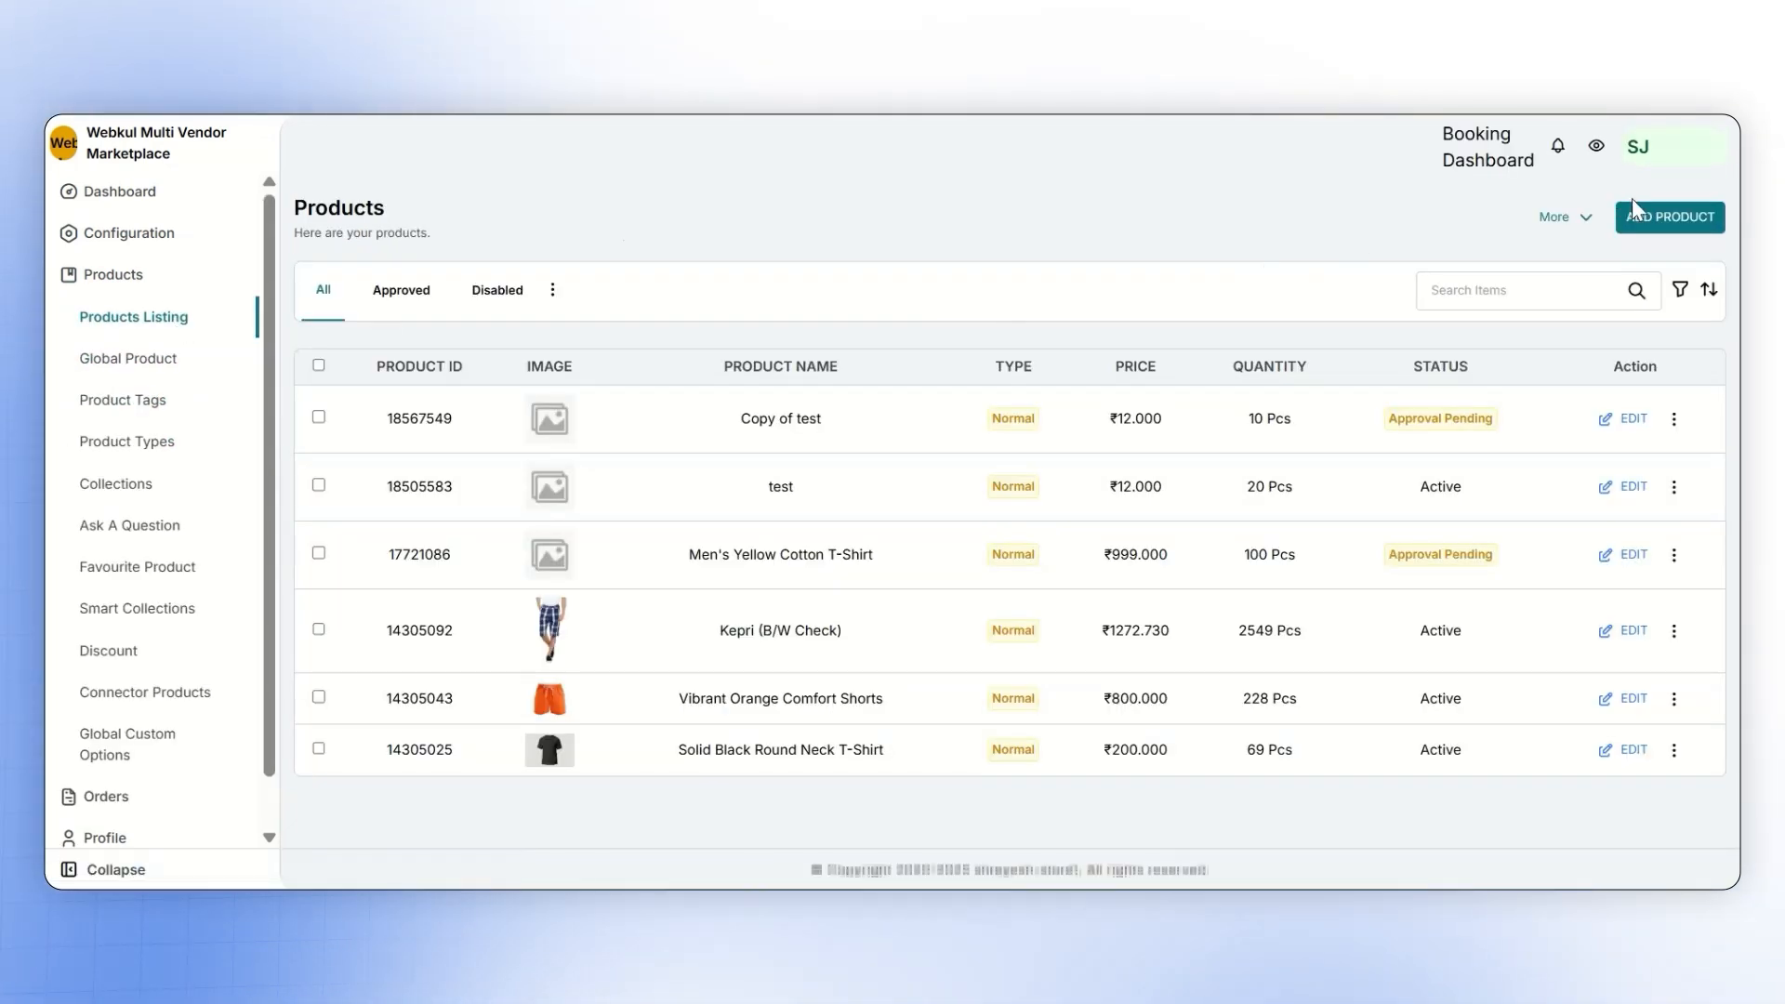
pyautogui.click(1667, 218)
pyautogui.scroll(-15, 1151, 454)
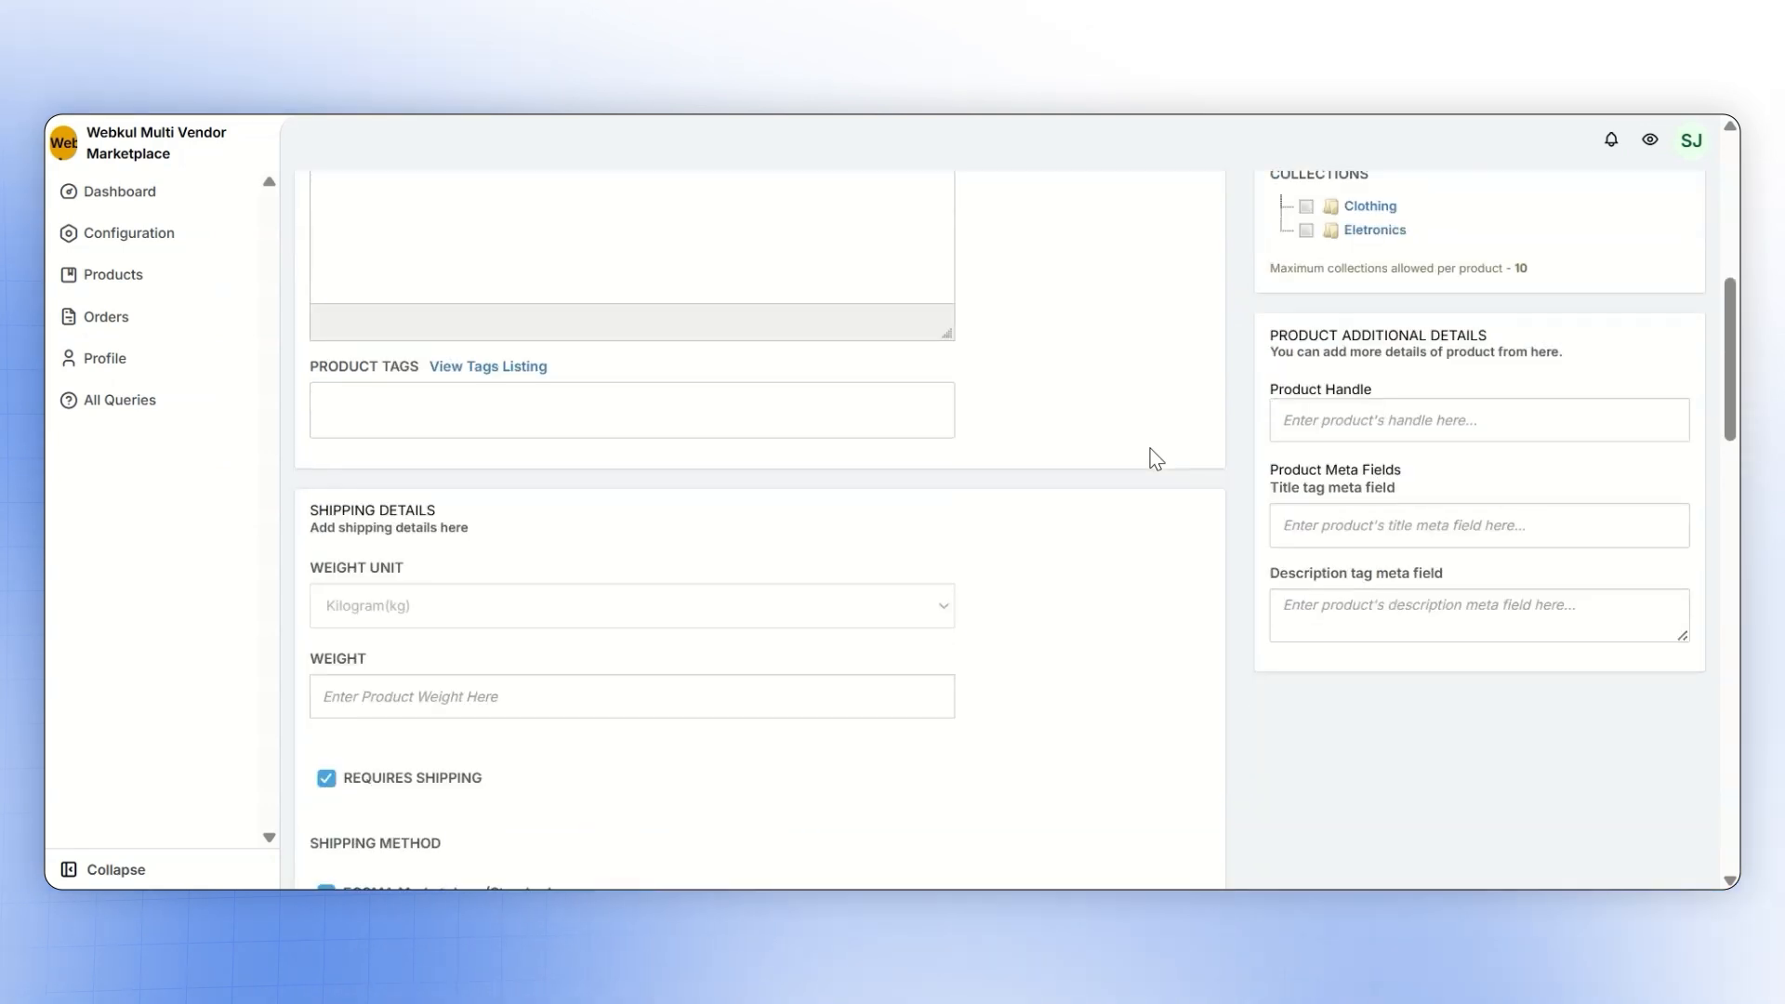